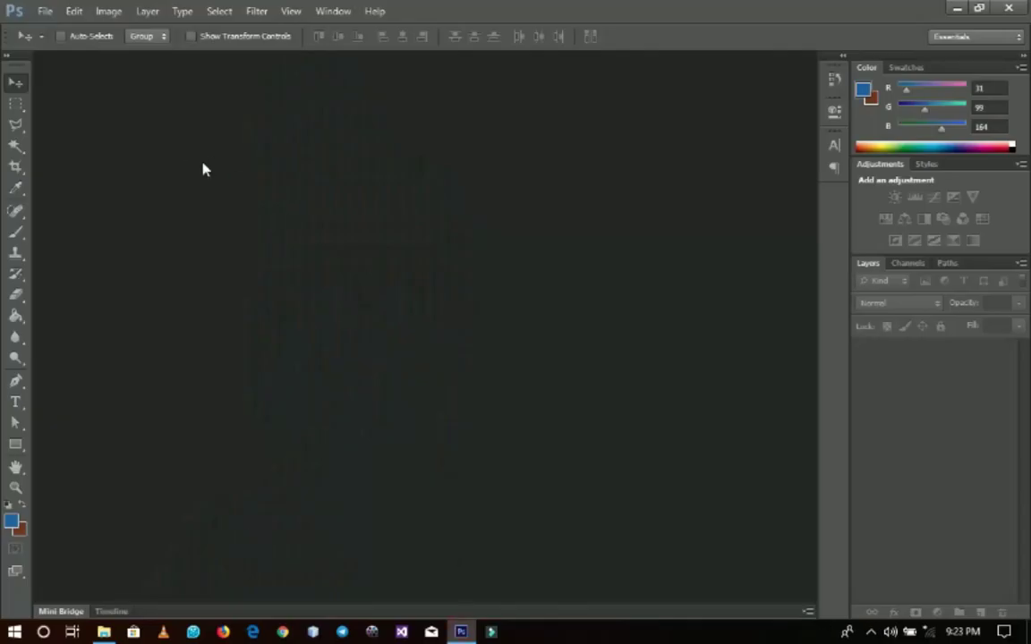
# Create a new 8 by 8 inch document at 300 pixels/inch in RGB Color with a white background.
pyautogui.click(44, 10)
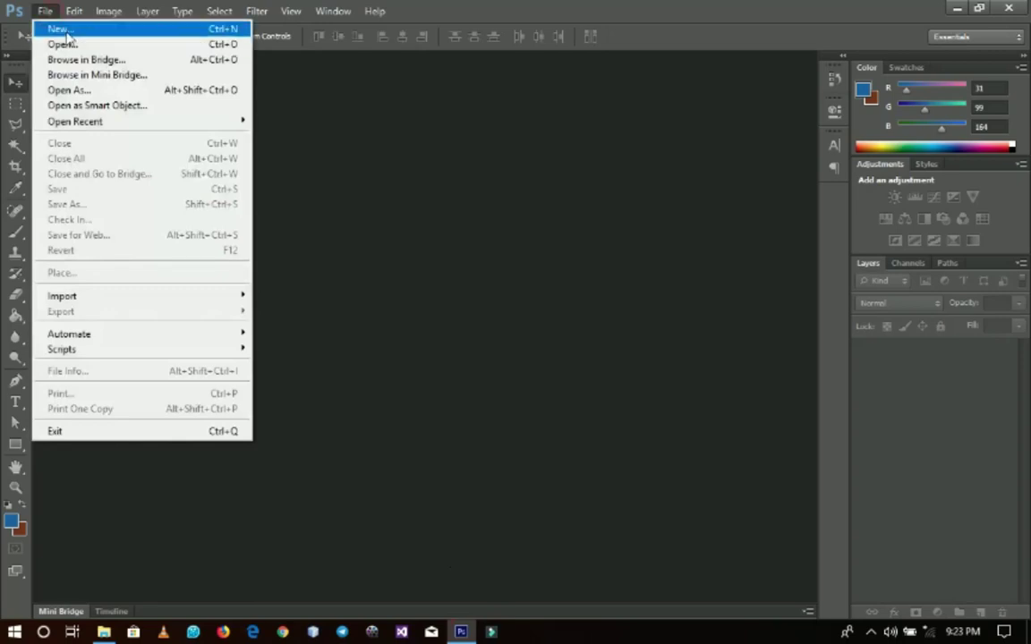
pyautogui.click(63, 28)
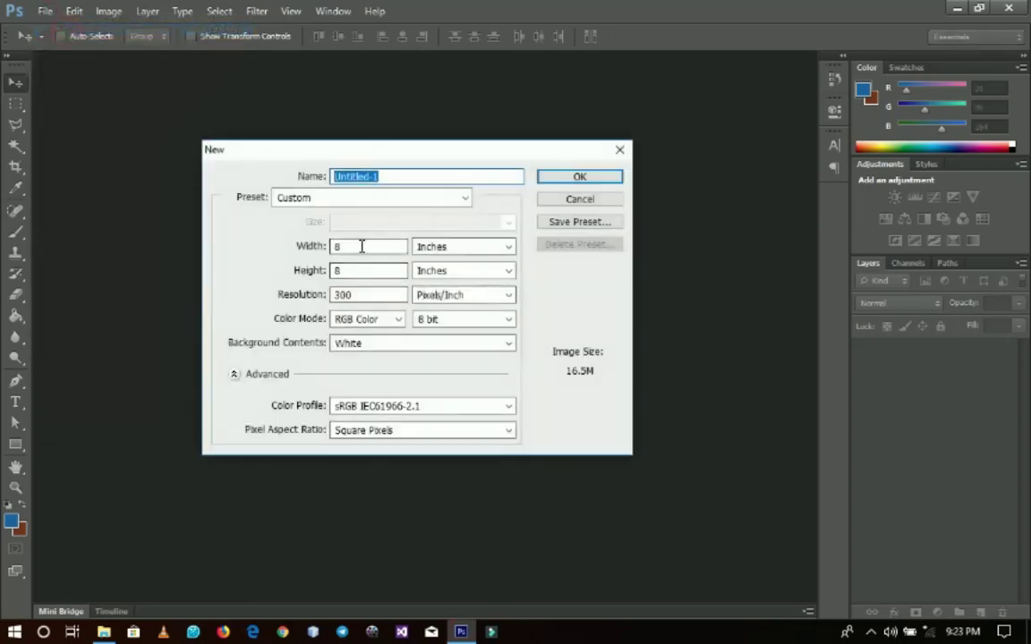
pyautogui.doubleClick(358, 246)
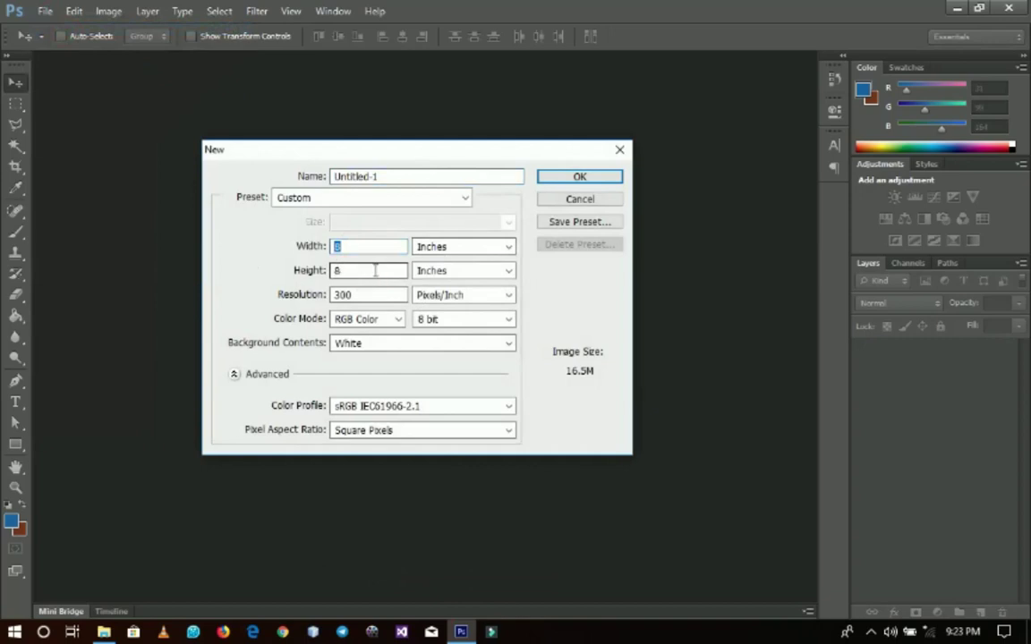
pyautogui.click(573, 179)
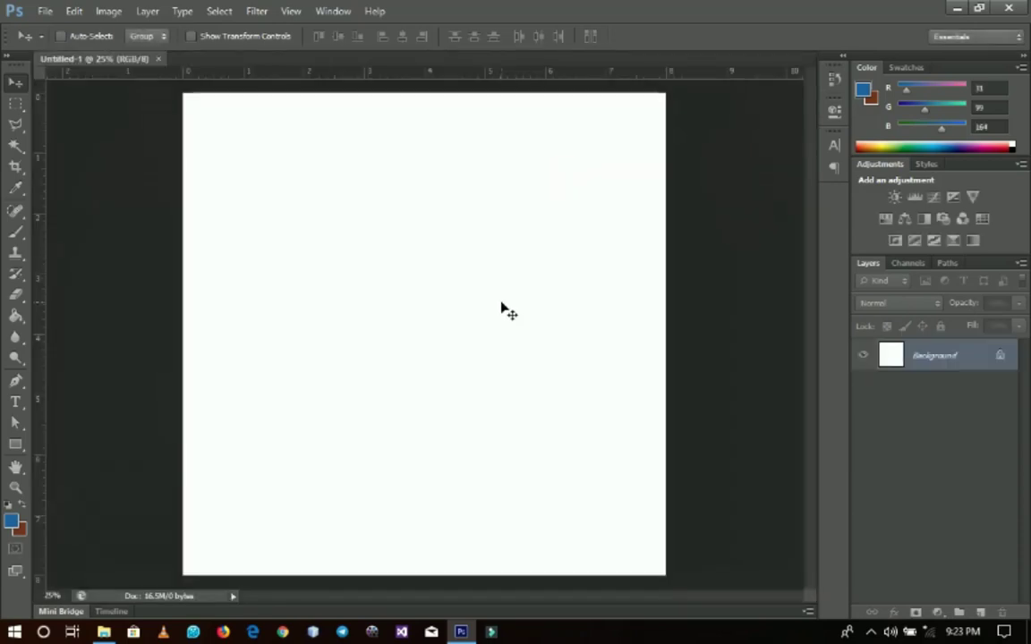
# Review the source images in the Cover Art folder, including the shatta-real-real portrait.
pyautogui.click(103, 632)
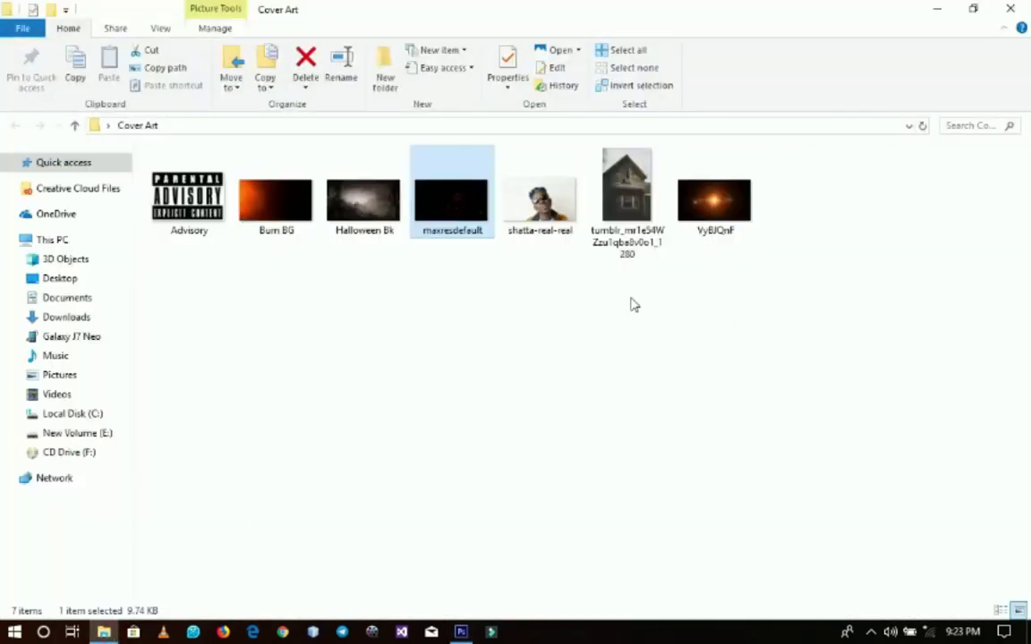
pyautogui.click(516, 224)
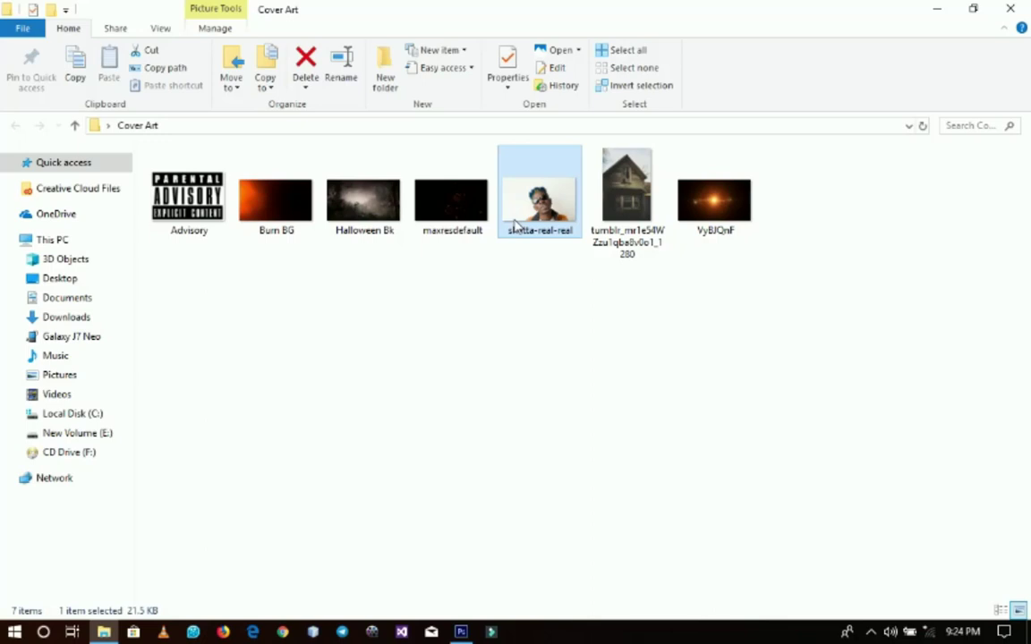
pyautogui.click(461, 632)
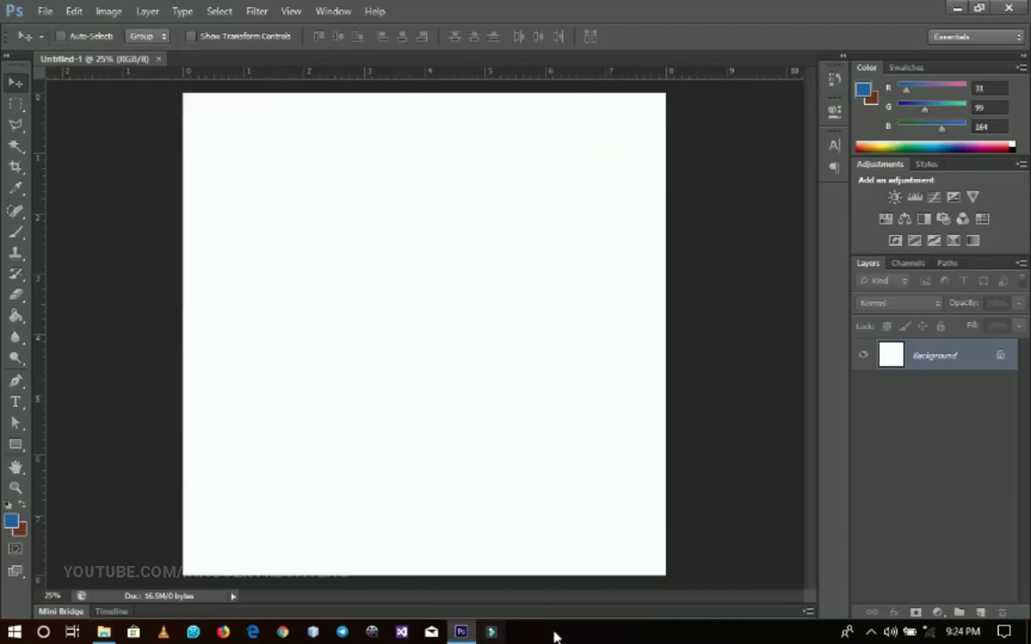
# Add a Solid Color fill layer in blue 1f63a4 above the background.
pyautogui.click(939, 611)
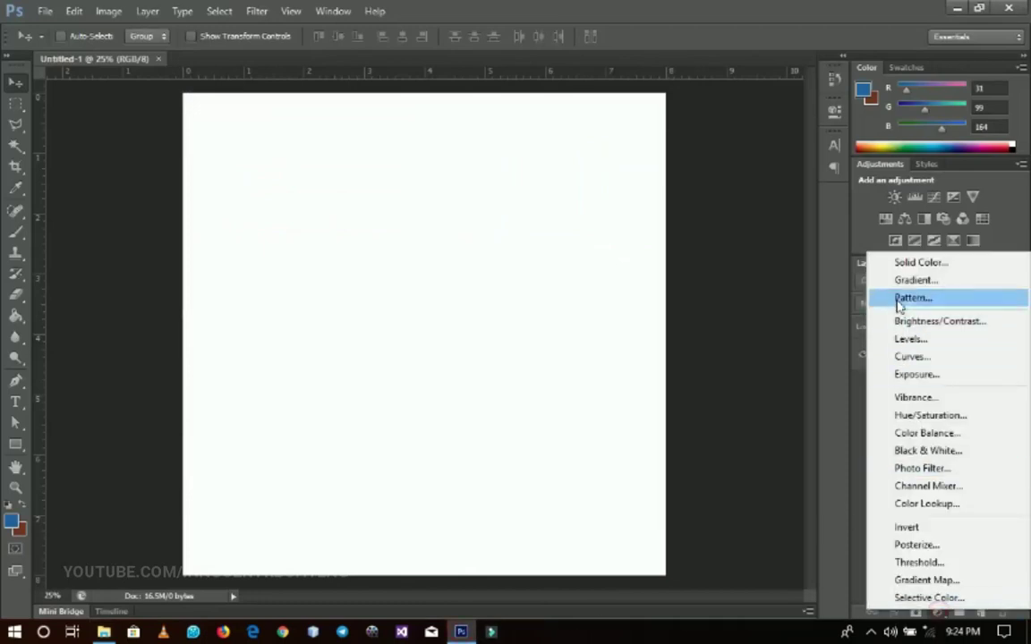
pyautogui.click(898, 263)
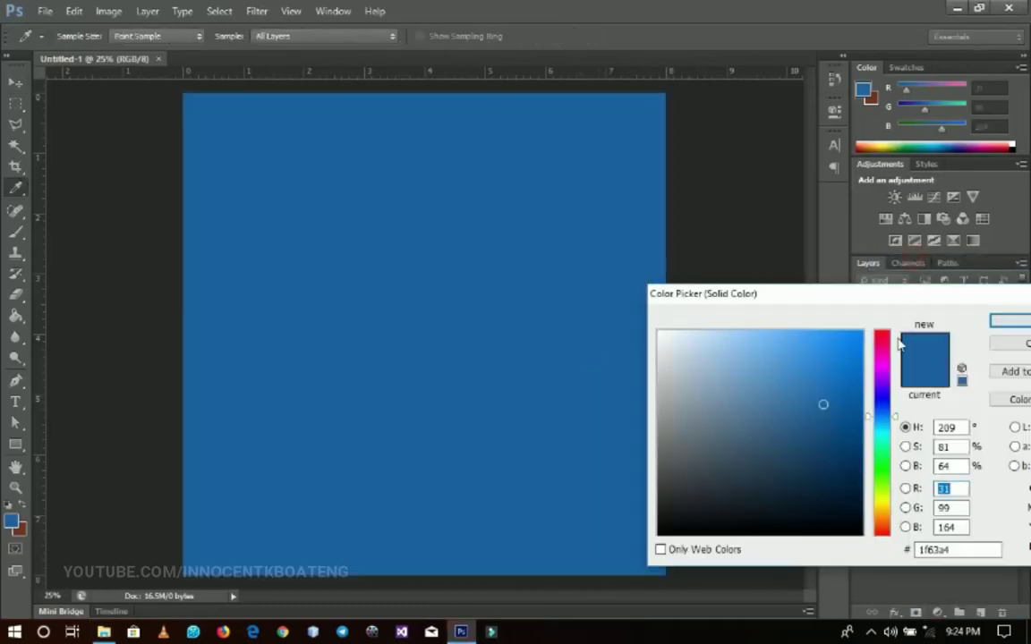
pyautogui.click(1016, 322)
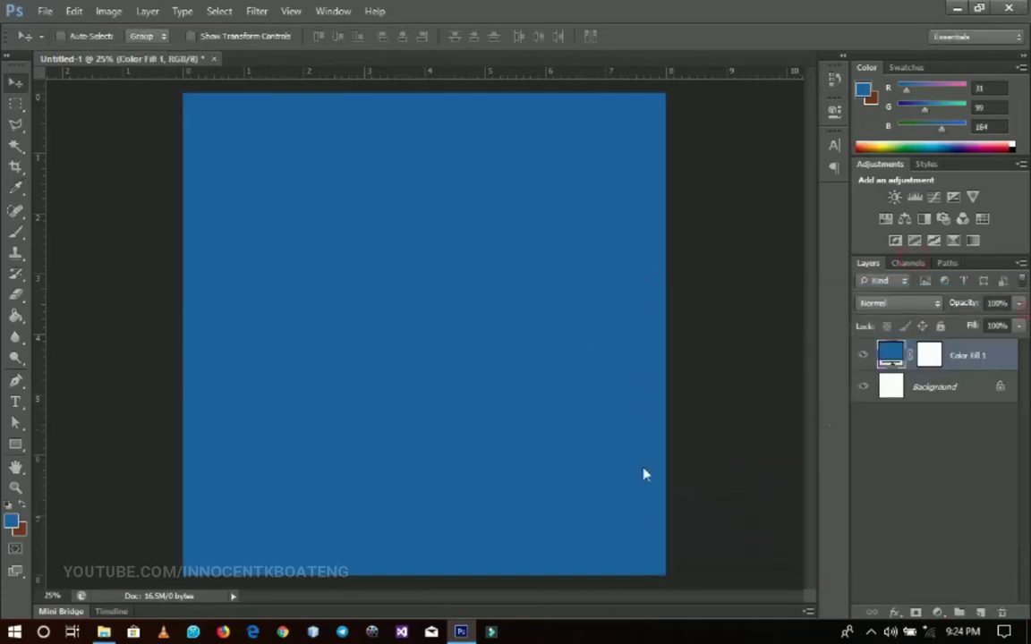
# Place the tumblr house image from the Cover Art folder into the document.
pyautogui.hotkey('alt', 'Tab')
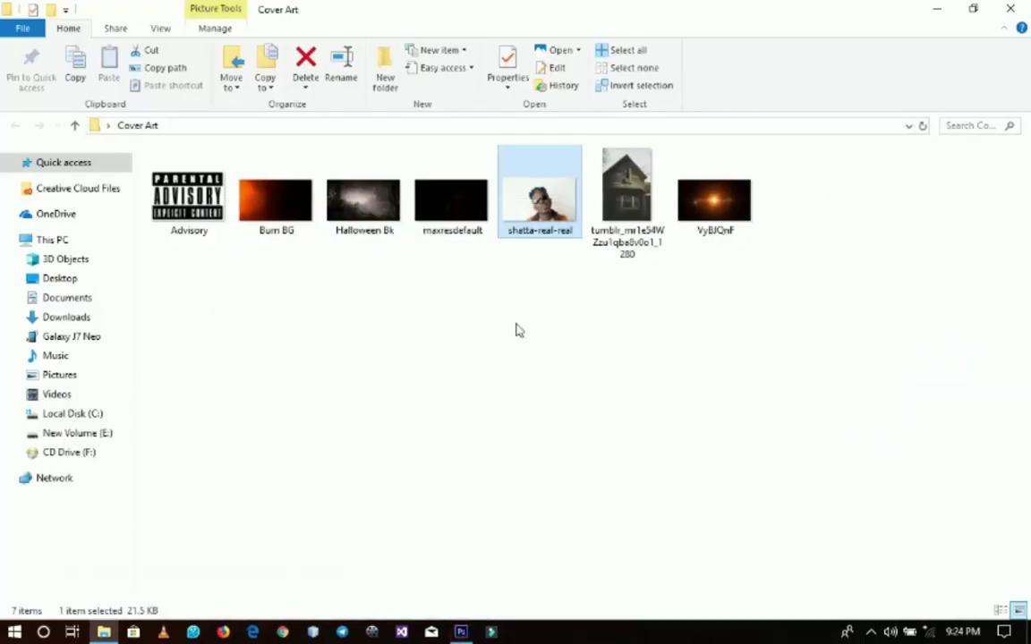
pyautogui.moveTo(626, 193); pyautogui.dragTo(430, 444)
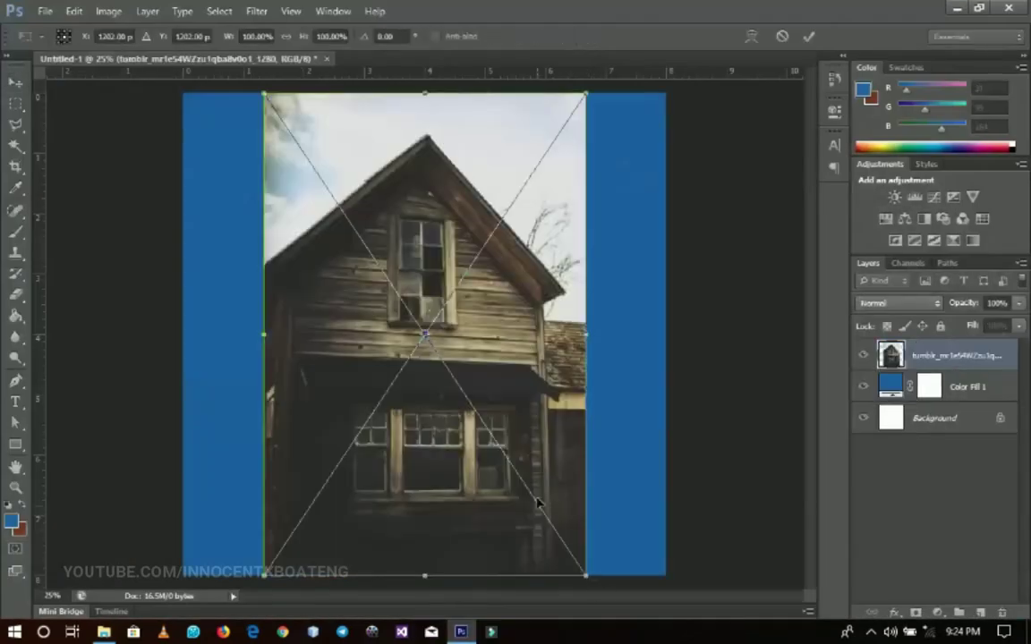
pyautogui.press('Return')
# Scale the house image to about 155% and position it to cover the whole canvas.
pyautogui.press('z')
pyautogui.keyDown('alt'); pyautogui.click(508, 491); pyautogui.keyUp('alt')
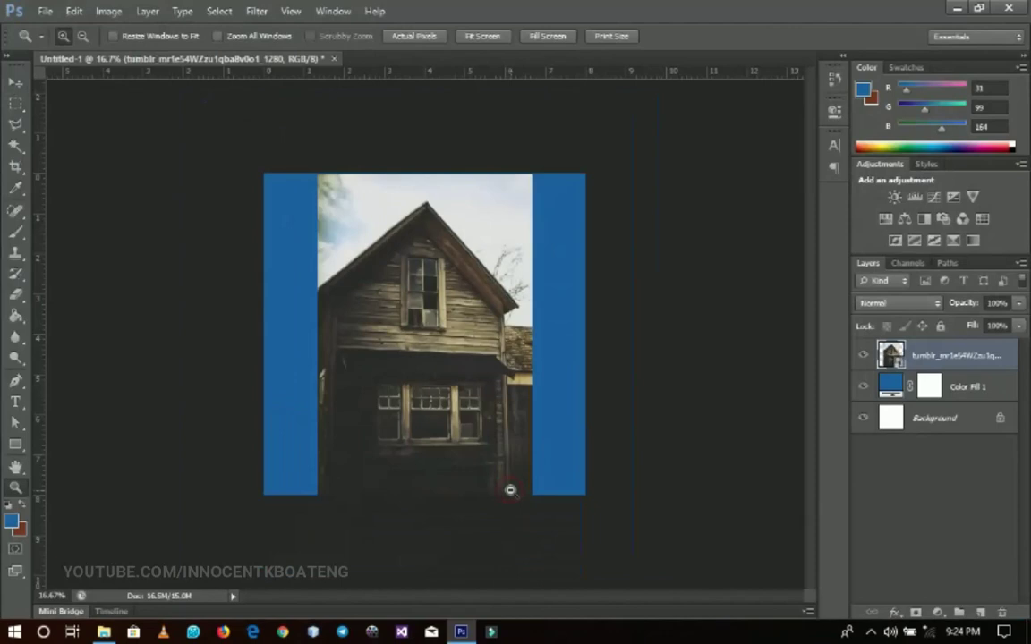
pyautogui.hotkey('ctrl', 't')
pyautogui.moveTo(534, 499); pyautogui.dragTo(615, 570)
pyautogui.moveTo(525, 327); pyautogui.dragTo(516, 373)
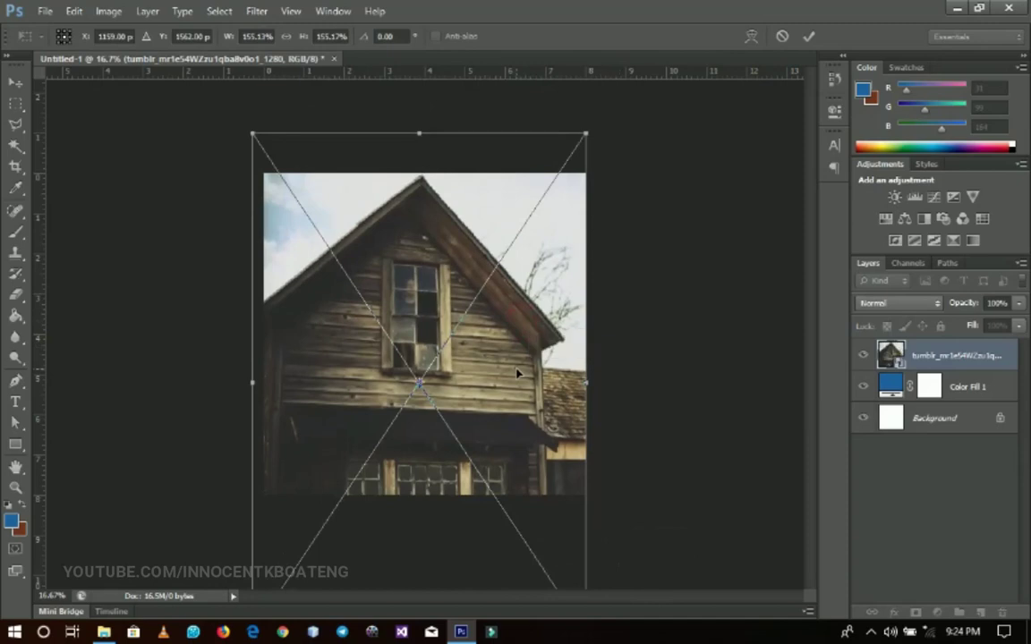
pyautogui.press('Return')
pyautogui.press('z')
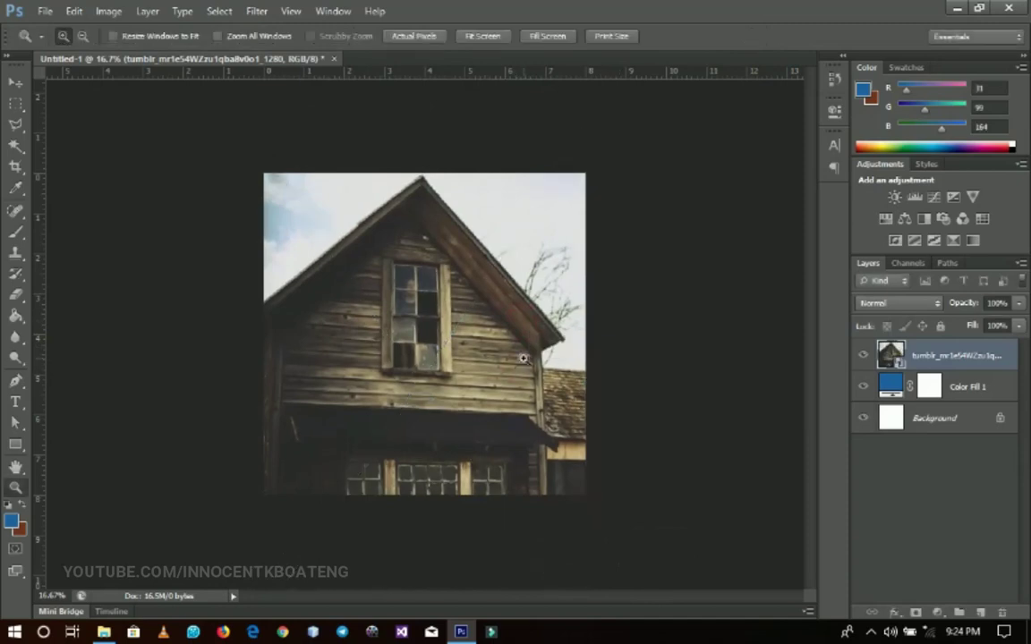
# Rasterize the house layer and set its blend mode to Overlay.
pyautogui.rightClick(929, 358)
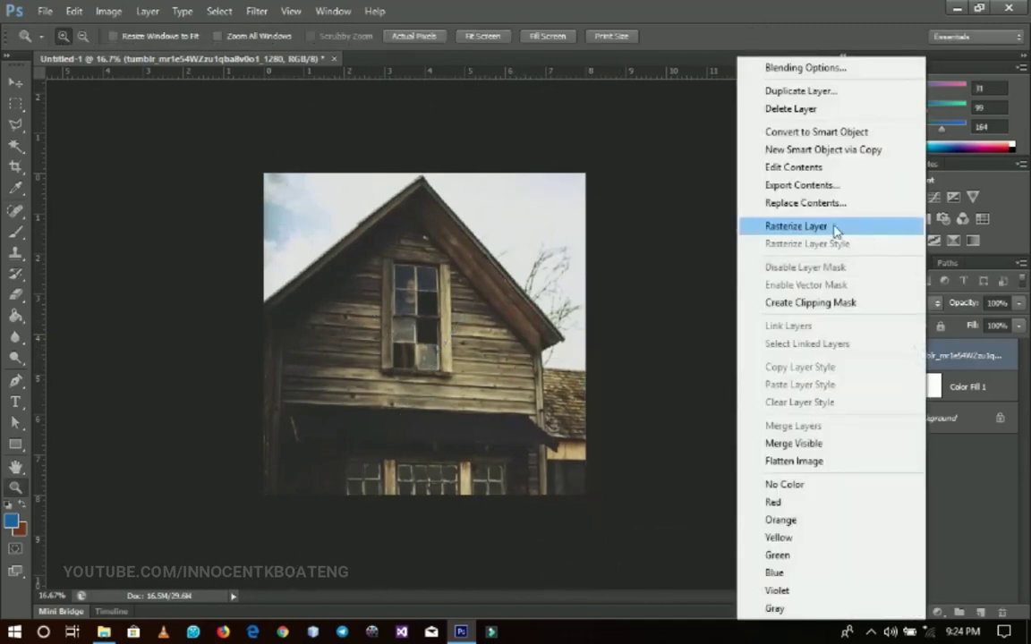
pyautogui.click(834, 231)
pyautogui.click(895, 303)
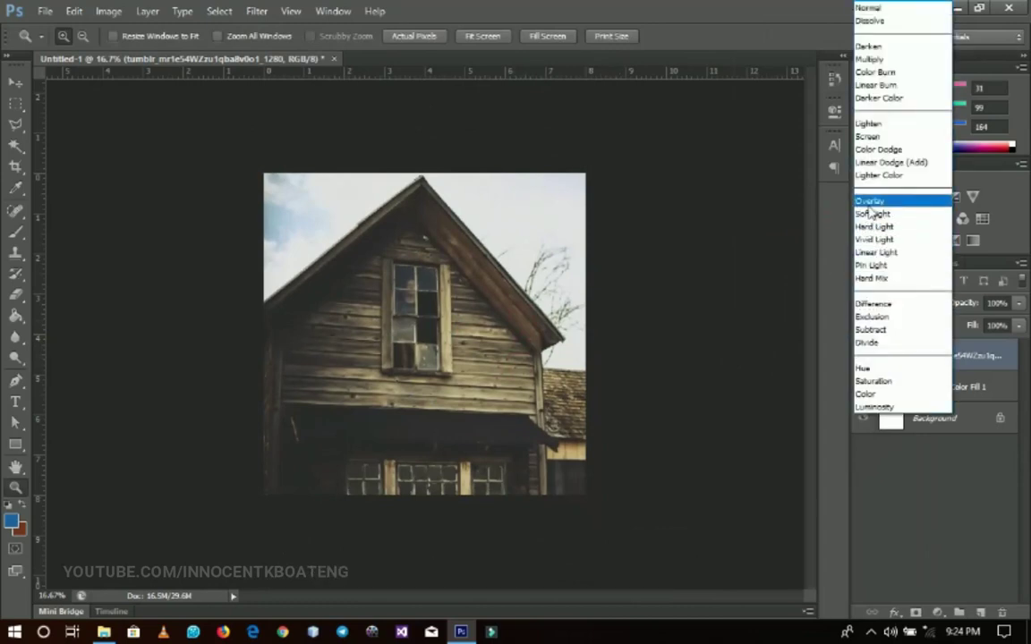
pyautogui.click(870, 204)
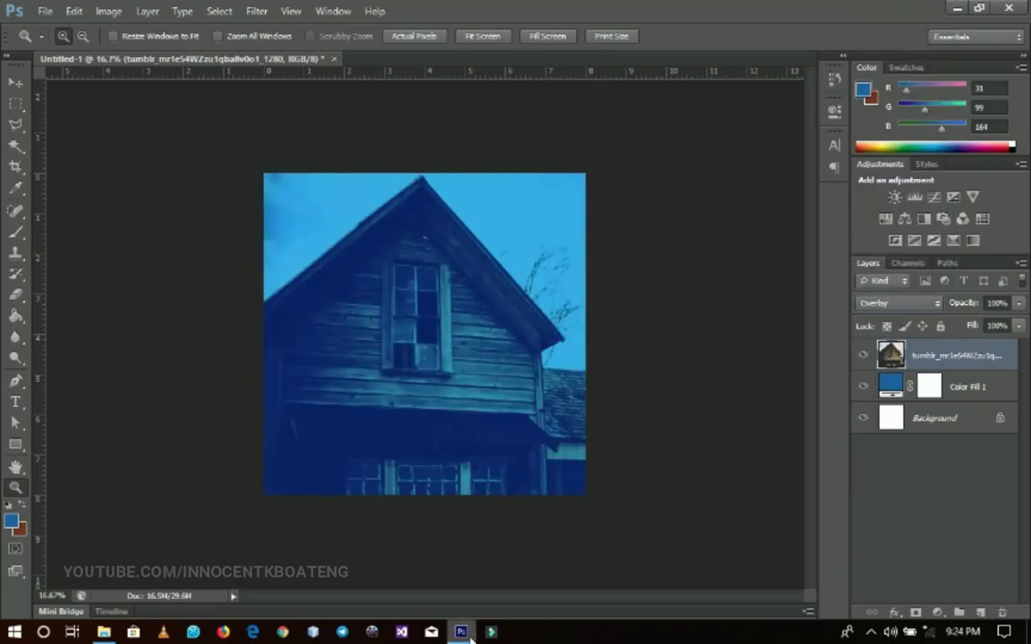
# Place the Halloween Bk image, scaled to about 76%, and shift it so the bare tree shows within the canvas.
pyautogui.hotkey('alt', 'Tab')
pyautogui.moveTo(371, 201); pyautogui.dragTo(458, 471)
pyautogui.moveTo(583, 426); pyautogui.dragTo(709, 528)
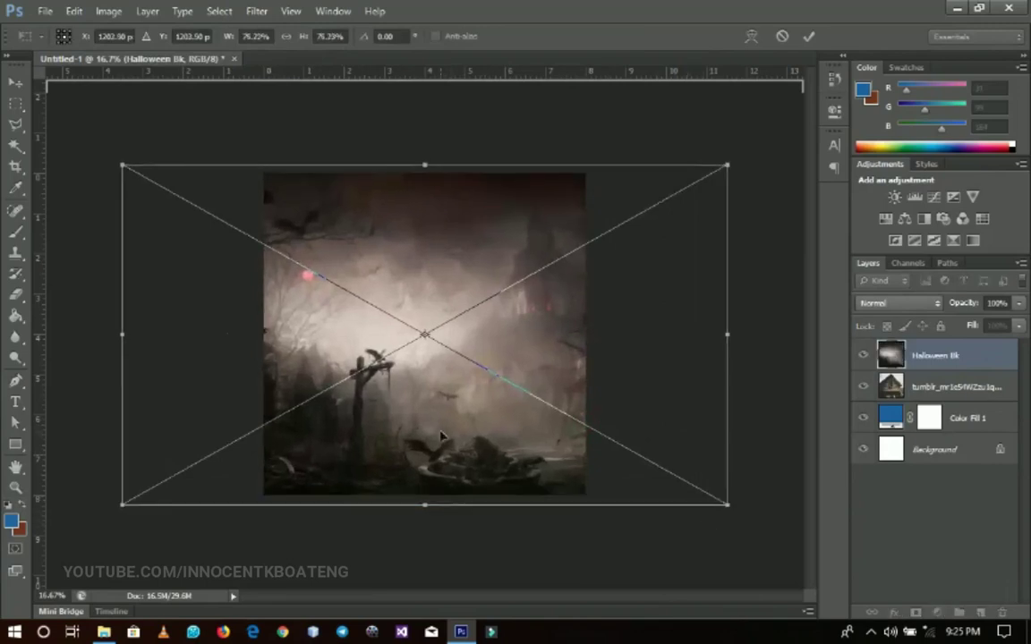
pyautogui.press('Return')
pyautogui.moveTo(400, 434); pyautogui.dragTo(449, 425)
pyautogui.moveTo(383, 380); pyautogui.dragTo(401, 383)
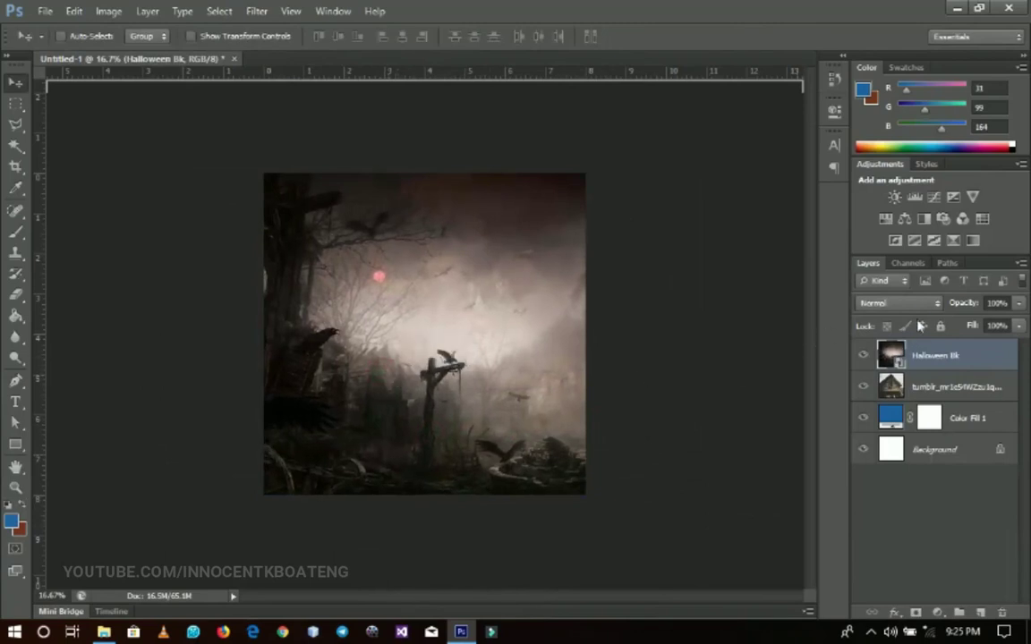
# Set the Halloween Bk layer's blend mode to Soft Light and rasterize the layer.
pyautogui.click(919, 304)
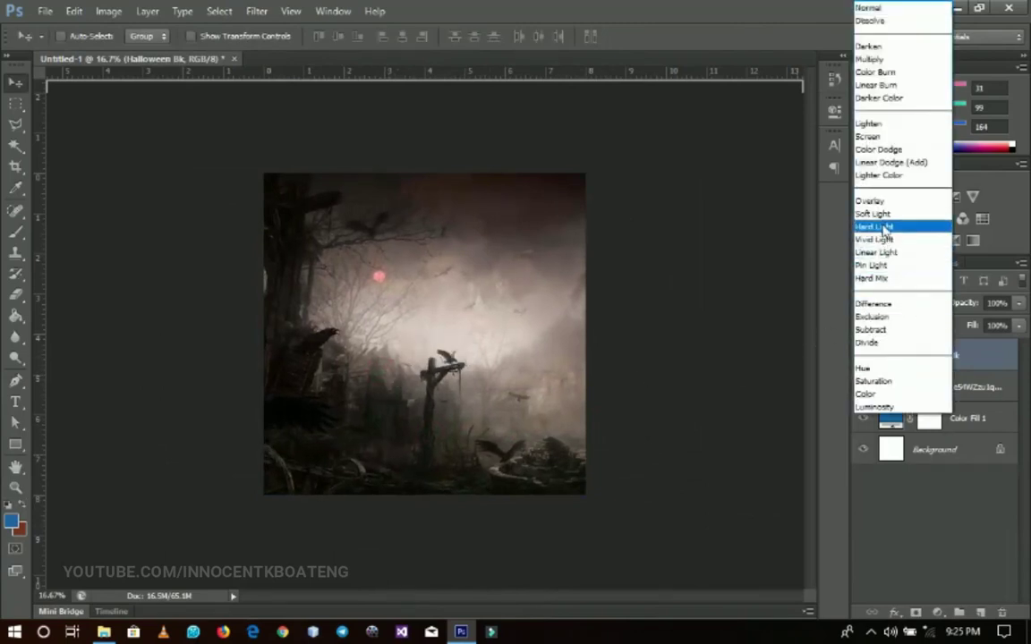
pyautogui.click(882, 218)
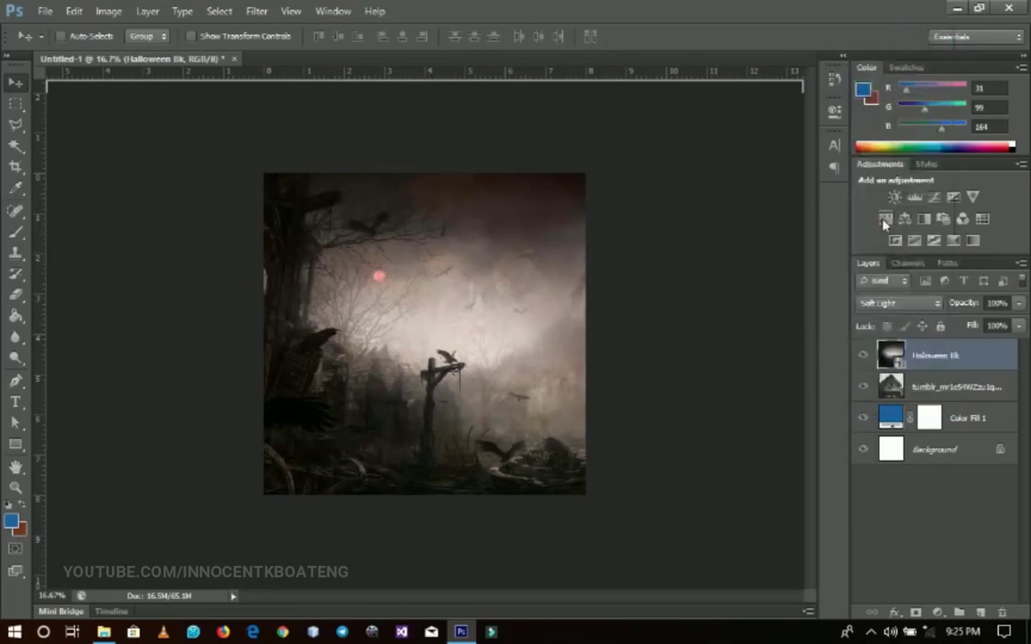
pyautogui.rightClick(940, 354)
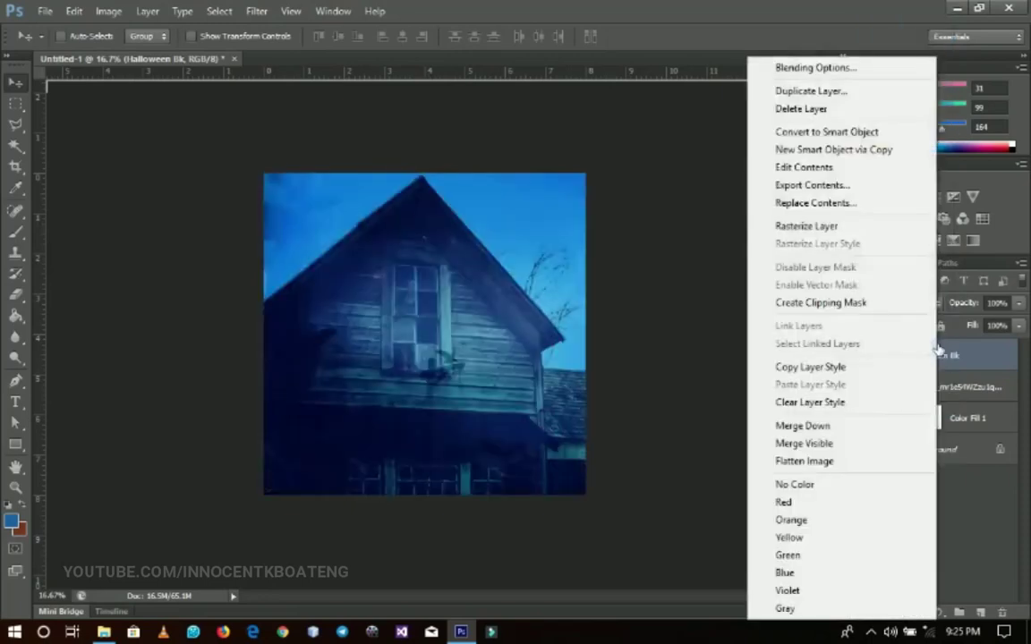
pyautogui.click(786, 224)
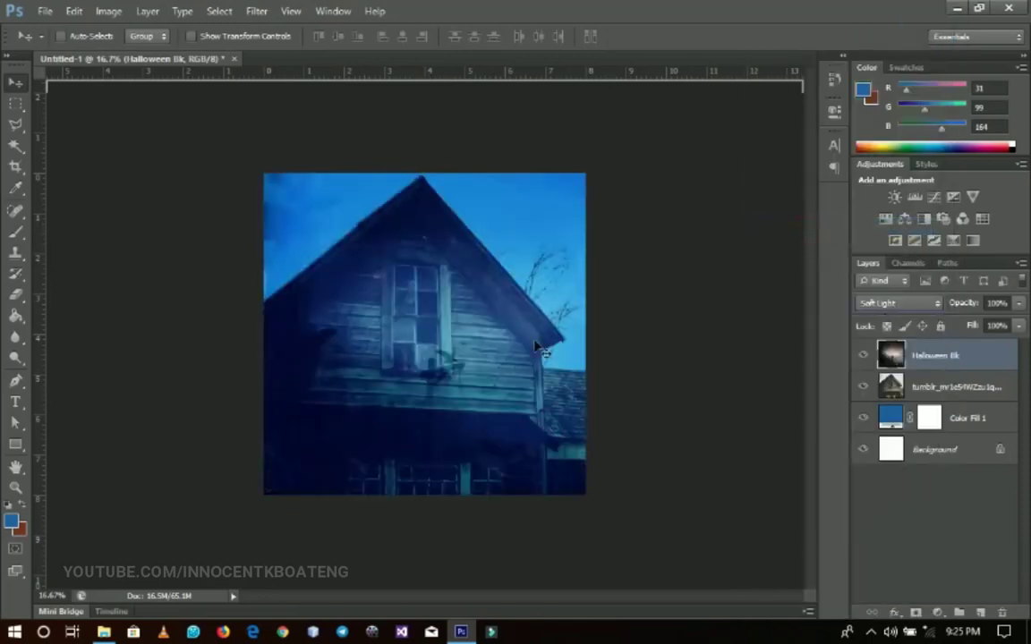
# Place the Burn BG image and enlarge it over the whole canvas with its orange glow along the left edge.
pyautogui.click(461, 632)
pyautogui.moveTo(278, 222)
pyautogui.mouseDown()
pyautogui.moveTo(460, 601)
pyautogui.moveTo(461, 628)
pyautogui.moveTo(449, 421)
pyautogui.mouseUp()
pyautogui.moveTo(583, 424); pyautogui.dragTo(762, 566)
pyautogui.moveTo(565, 469); pyautogui.dragTo(513, 414)
pyautogui.moveTo(732, 486)
pyautogui.mouseDown()
pyautogui.moveTo(776, 534)
pyautogui.moveTo(850, 550)
pyautogui.mouseUp()
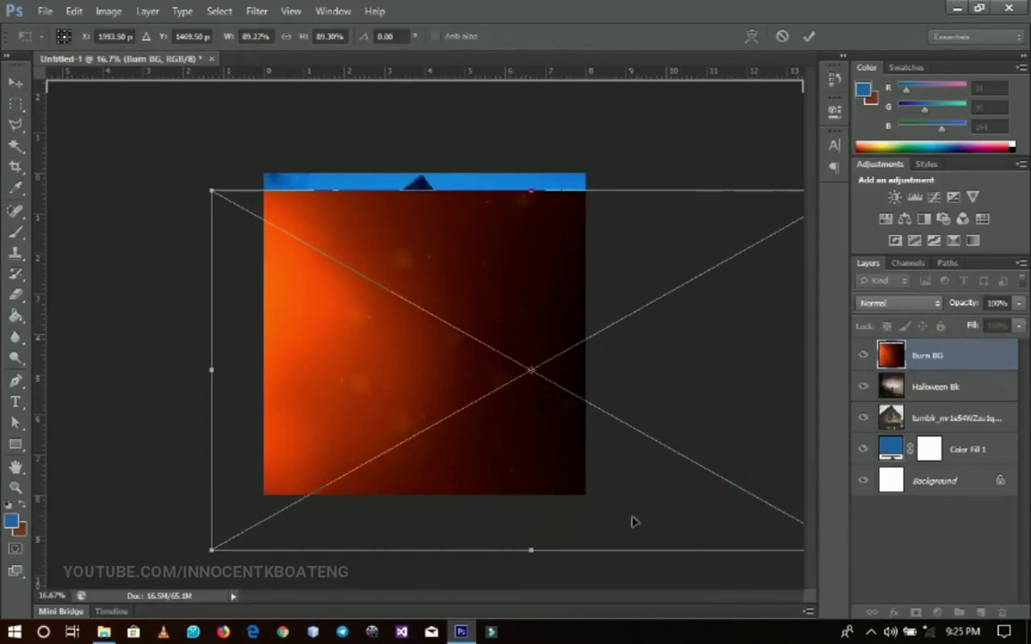
pyautogui.moveTo(213, 189); pyautogui.dragTo(170, 167)
pyautogui.hotkey('shift', 'alt', 'f')
pyautogui.press('Return')
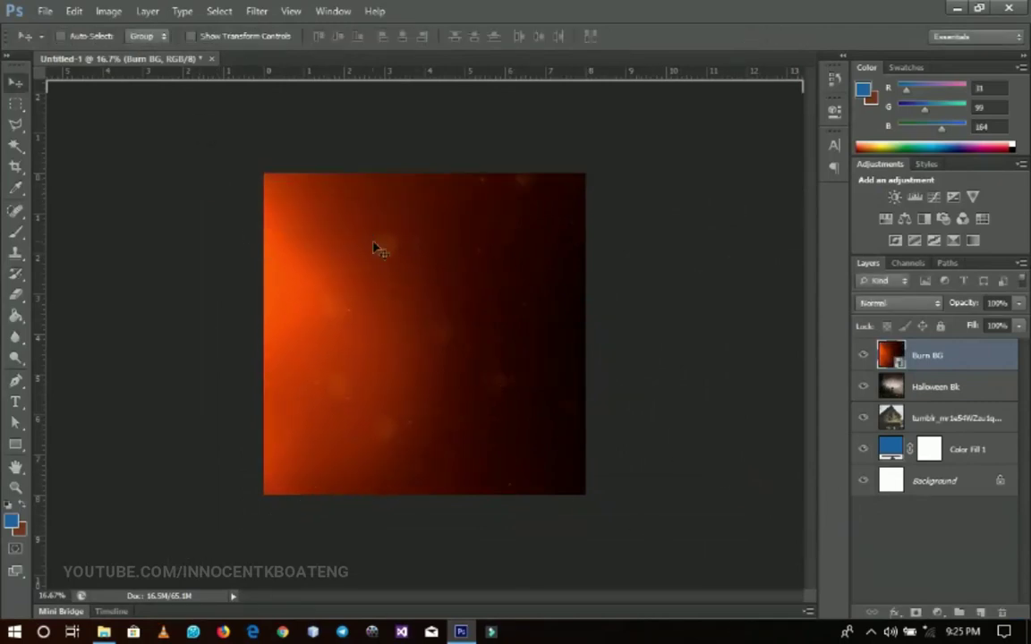
pyautogui.moveTo(353, 262); pyautogui.dragTo(372, 264)
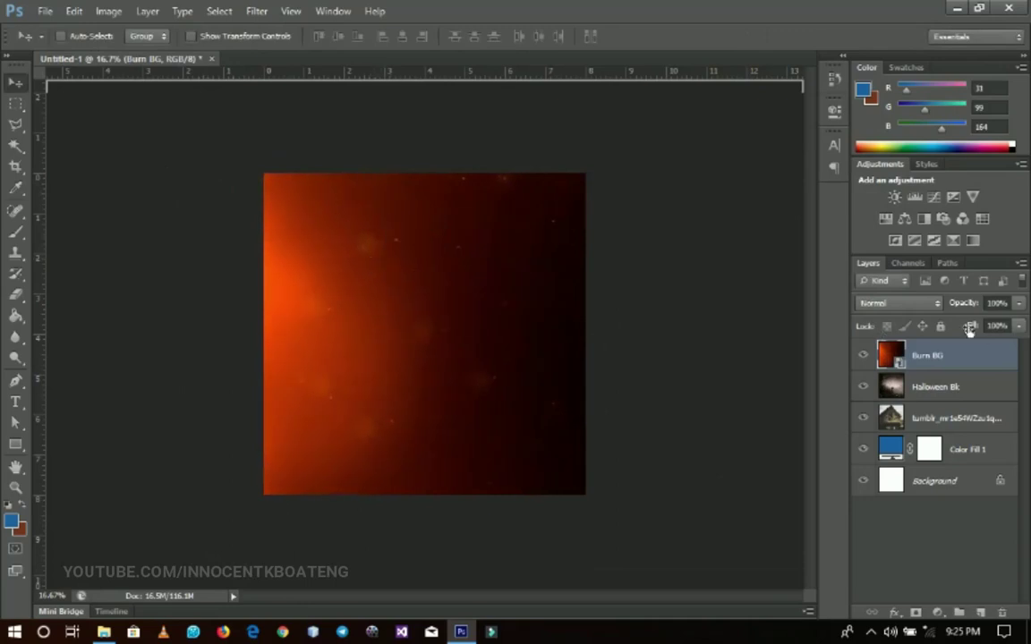
# Blend the Burn BG layer with Screen, adjust its position and rasterize it.
pyautogui.click(904, 304)
pyautogui.click(886, 147)
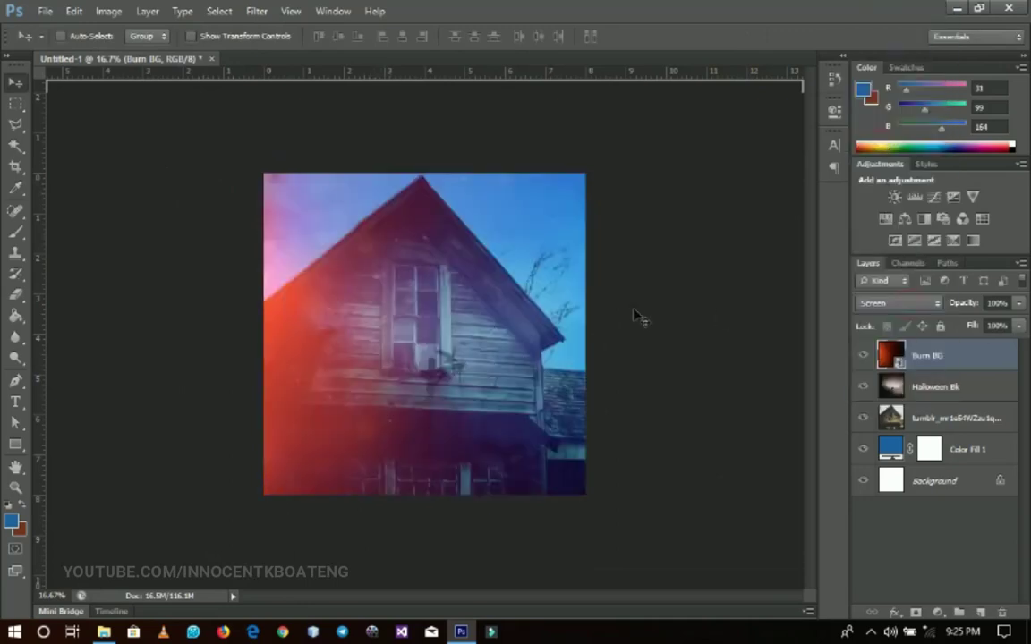
pyautogui.moveTo(510, 385)
pyautogui.mouseDown()
pyautogui.moveTo(446, 329)
pyautogui.moveTo(453, 324)
pyautogui.mouseUp()
pyautogui.rightClick(942, 361)
pyautogui.click(783, 233)
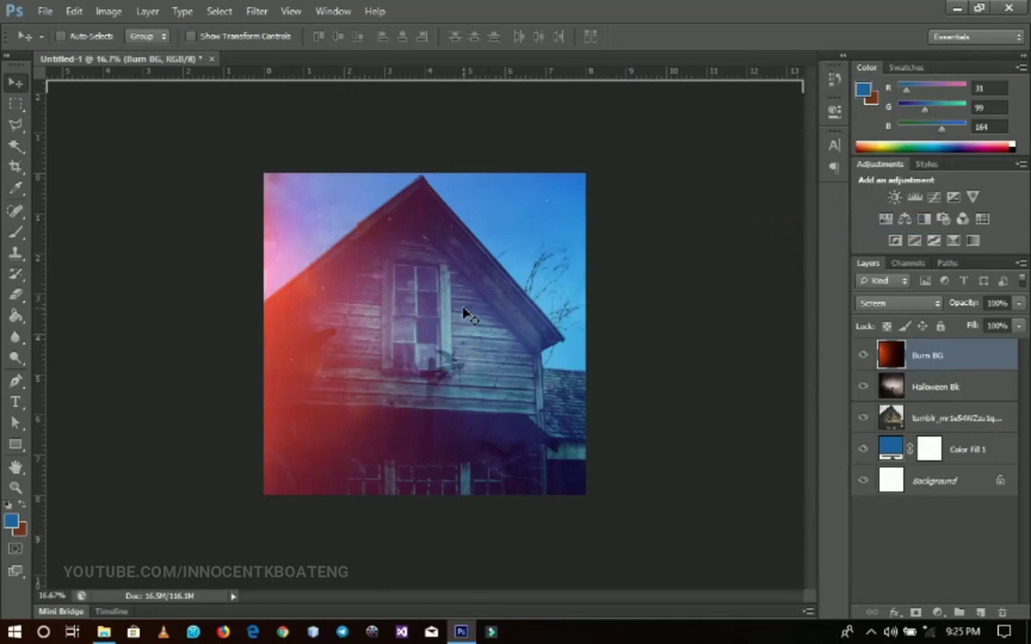
# Place the maxresdefault sparks image from the Cover Art folder across the middle of the canvas.
pyautogui.moveTo(104, 633)
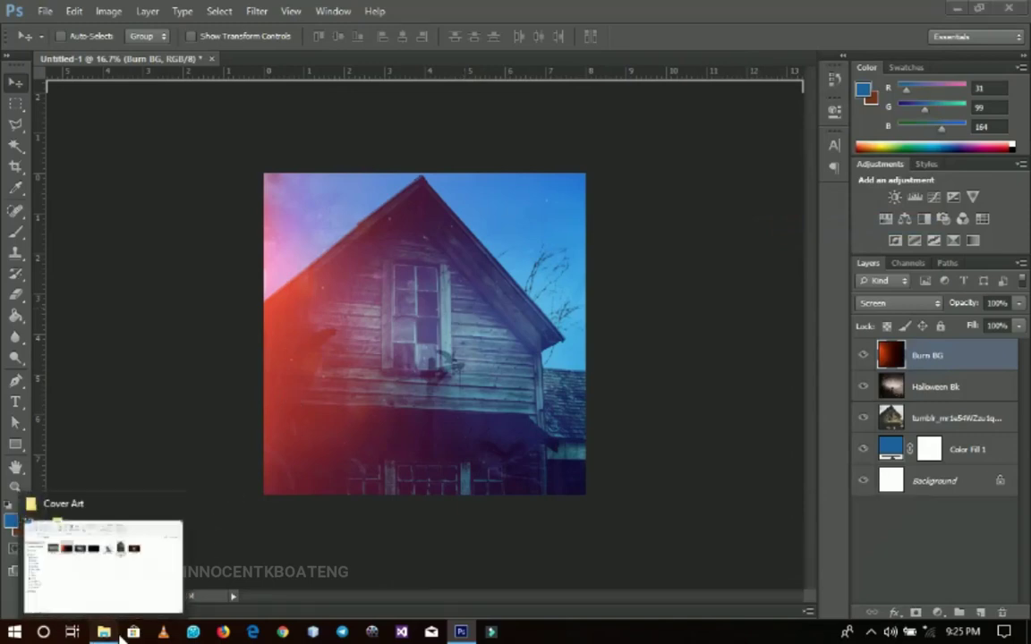
pyautogui.click(99, 560)
pyautogui.moveTo(452, 201); pyautogui.dragTo(451, 437)
pyautogui.press('Return')
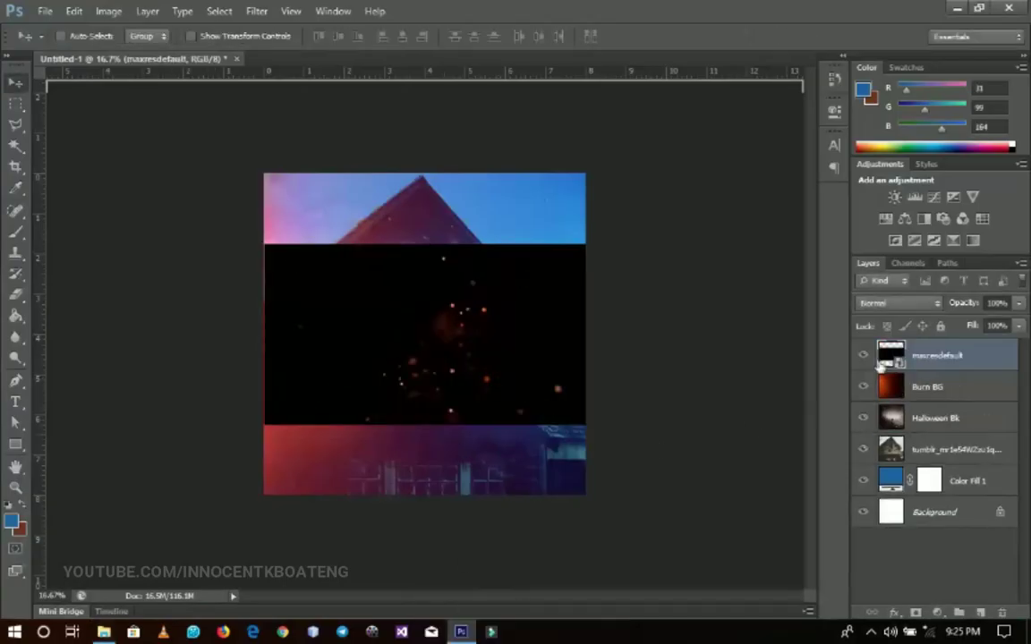
# Set the maxresdefault layer's blend mode to Screen and move the sparks up over the house's gable.
pyautogui.click(913, 305)
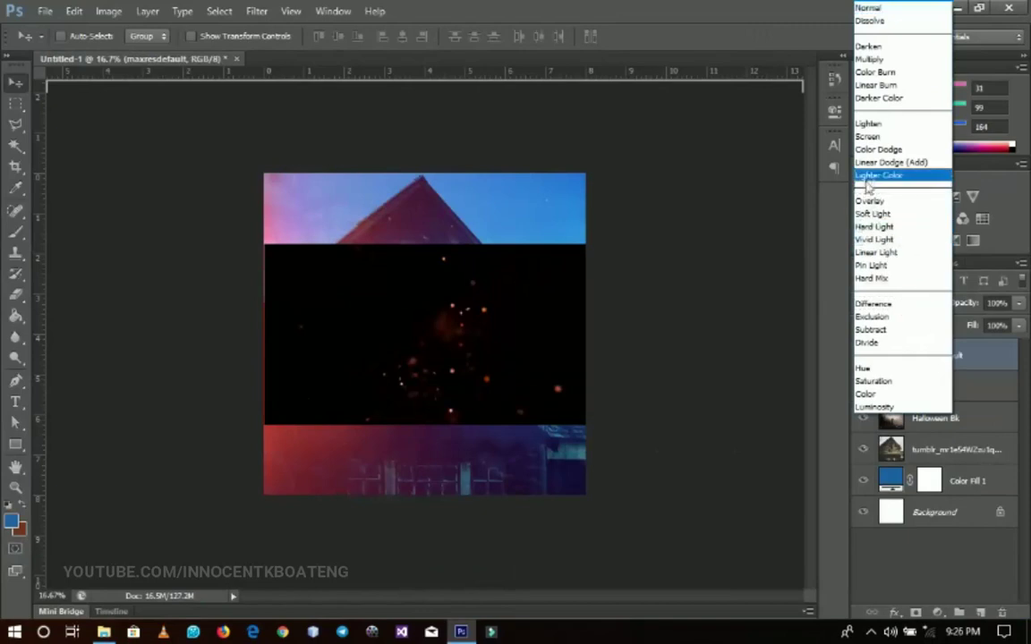
pyautogui.click(904, 136)
pyautogui.moveTo(497, 327); pyautogui.dragTo(457, 240)
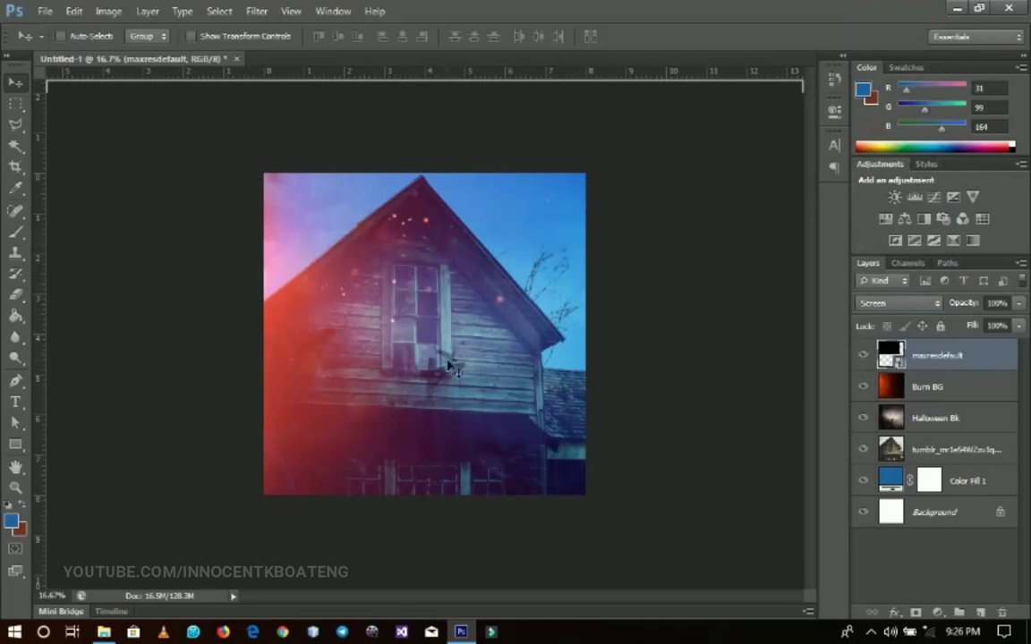
# Open the shatta-real-real portrait from the Cover Art folder as a separate document.
pyautogui.click(460, 630)
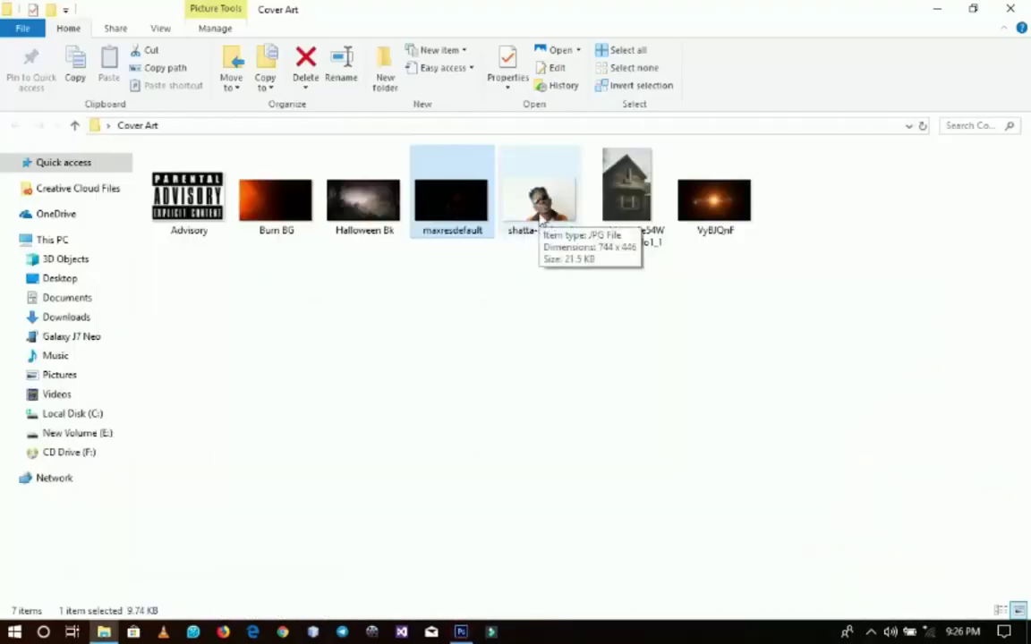
pyautogui.moveTo(540, 221); pyautogui.dragTo(739, 479)
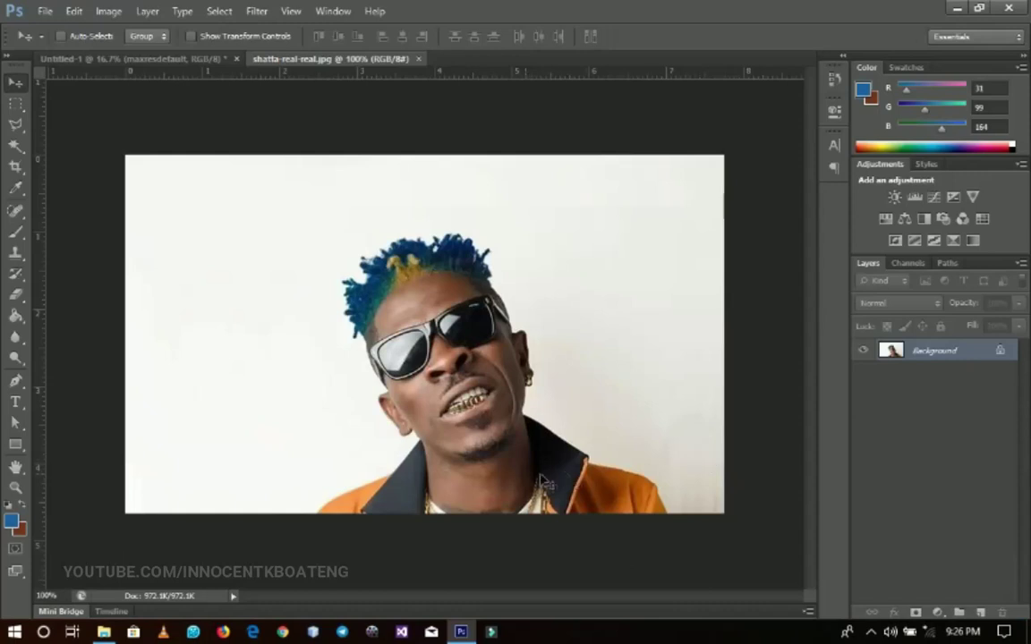
# Crop away the empty backdrop on both sides of the portrait, leaving the image about 5.5 inches wide.
pyautogui.press('c')
pyautogui.moveTo(133, 339); pyautogui.dragTo(204, 340)
pyautogui.moveTo(645, 332); pyautogui.dragTo(636, 329)
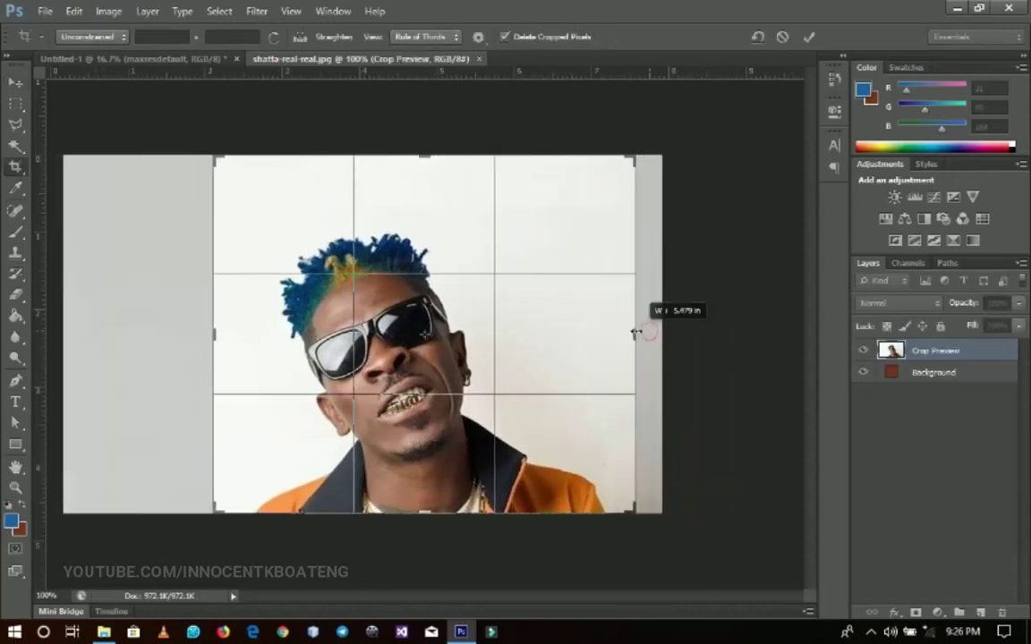
pyautogui.press('Return')
# Convert the portrait's Background into a regular layer and delete the white backdrop around the man using the Magic Wand.
pyautogui.press('w')
pyautogui.doubleClick(933, 355)
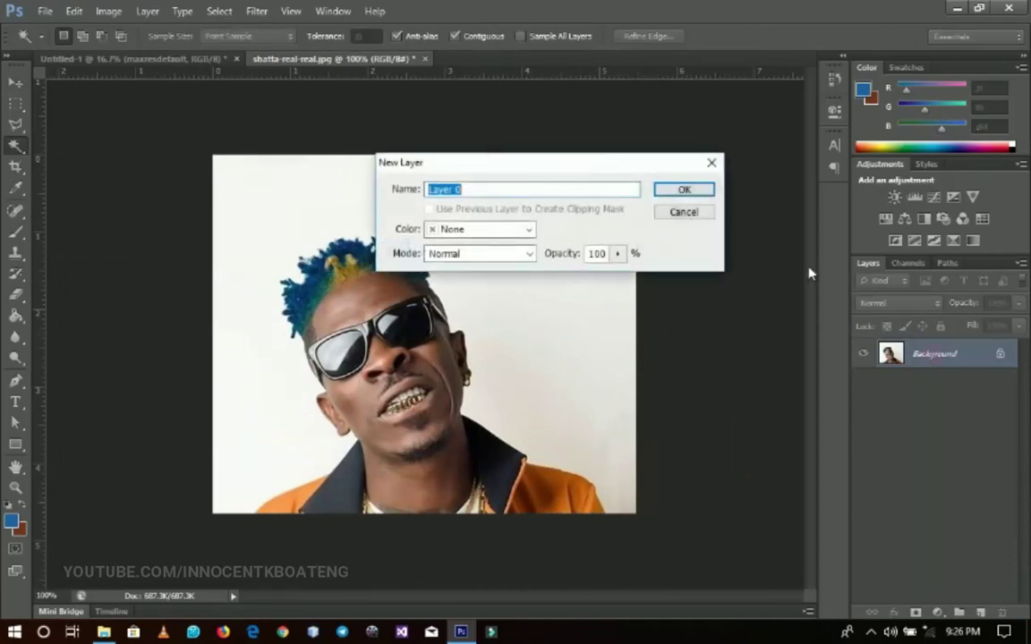
pyautogui.click(708, 195)
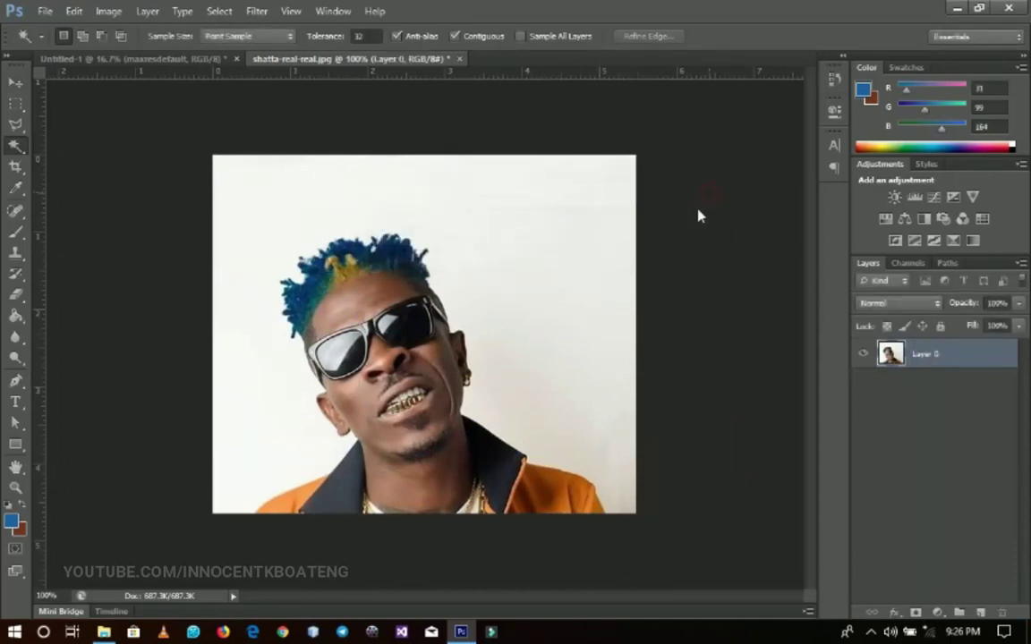
pyautogui.click(517, 332)
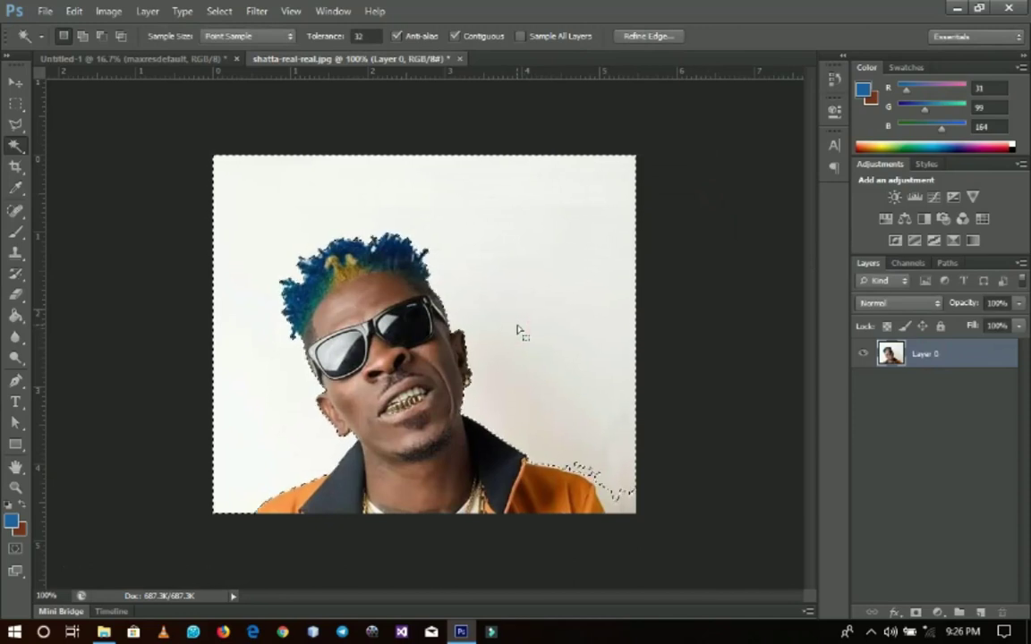
pyautogui.press('Delete')
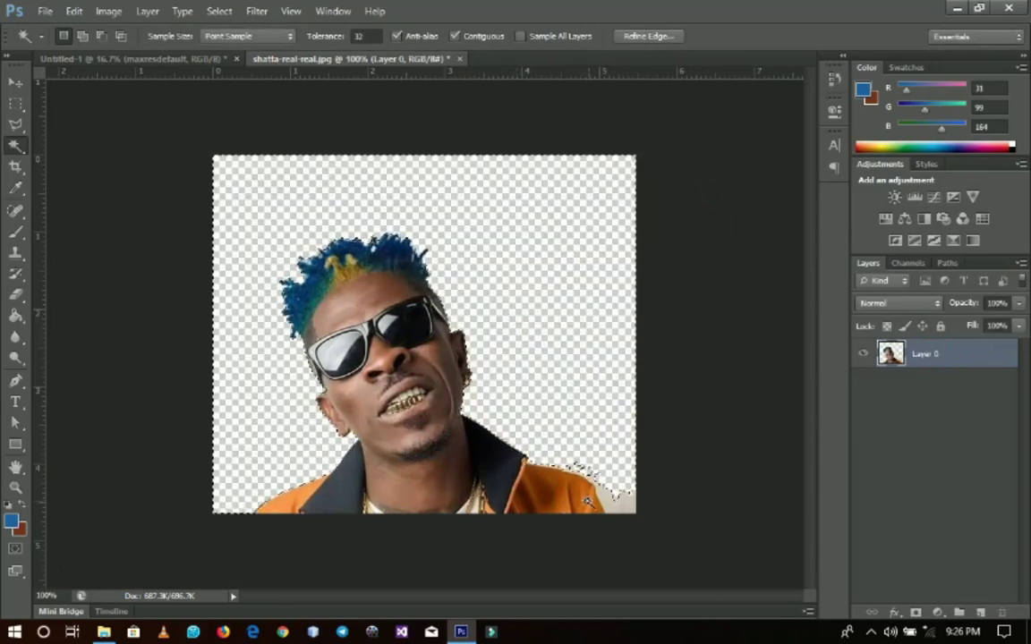
pyautogui.click(616, 512)
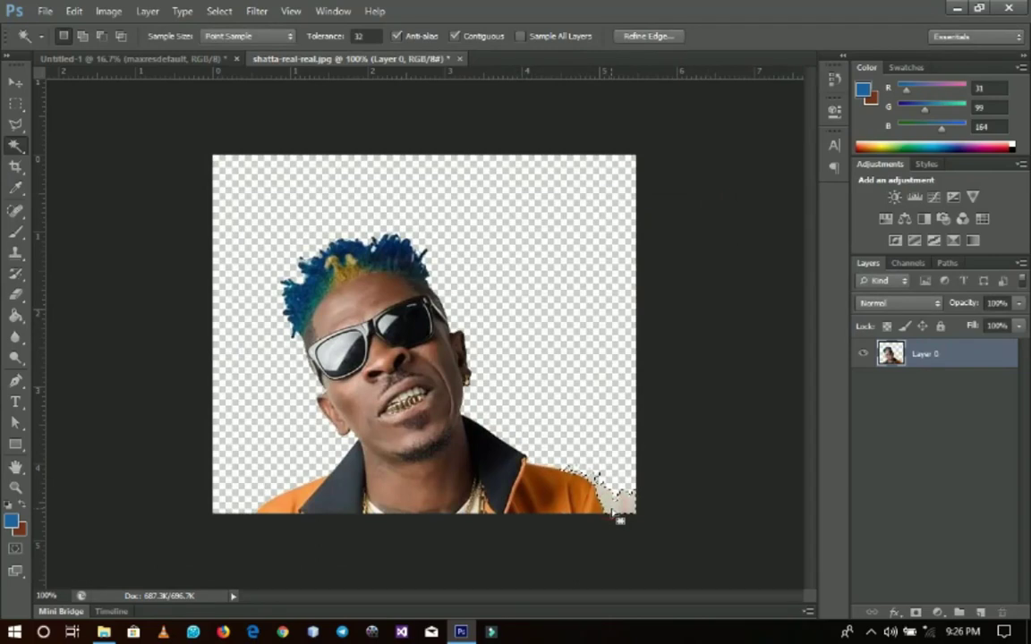
pyautogui.press('Delete')
# Inspect the cut-out edge along the jacket's collar and shoulder up close for leftover backdrop.
pyautogui.press('z')
pyautogui.click(556, 484)
pyautogui.click(556, 483)
pyautogui.press('w')
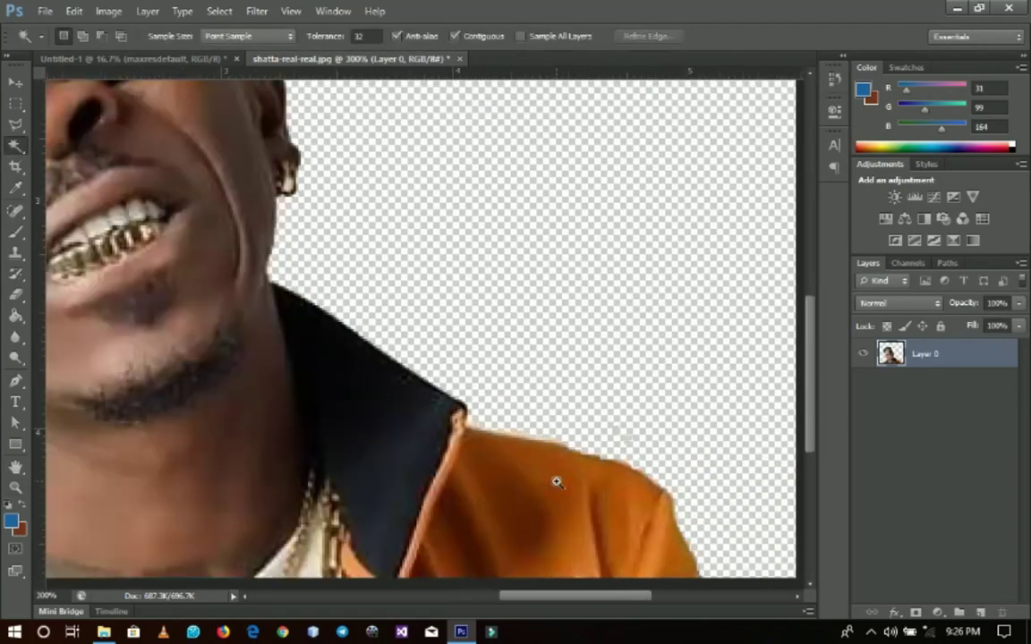
pyautogui.rightClick(556, 463)
pyautogui.press('Escape')
pyautogui.press('z')
pyautogui.rightClick(496, 428)
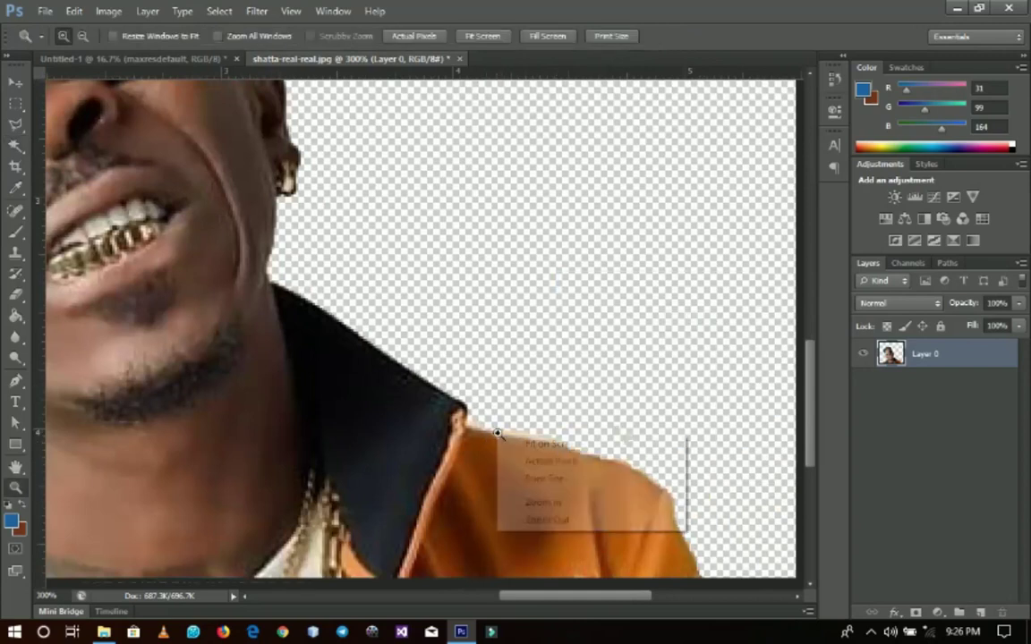
pyautogui.click(508, 435)
pyautogui.keyDown('alt'); pyautogui.click(507, 423); pyautogui.keyUp('alt')
pyautogui.press('w')
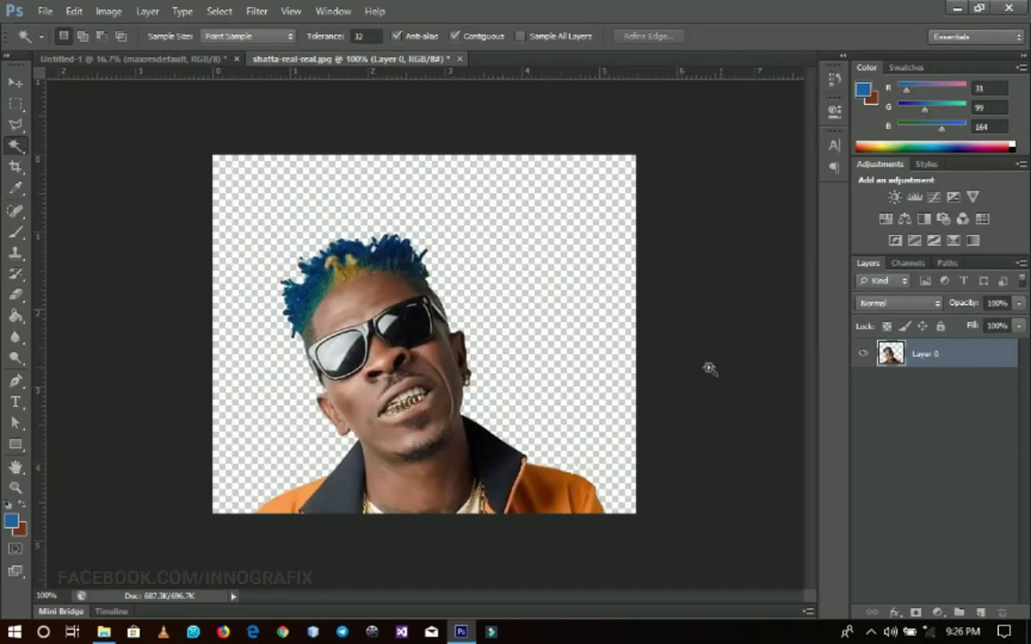
# Erase leftover backdrop specks around the cut-out with the Eraser at size 100.
pyautogui.click(16, 294)
pyautogui.click(73, 298)
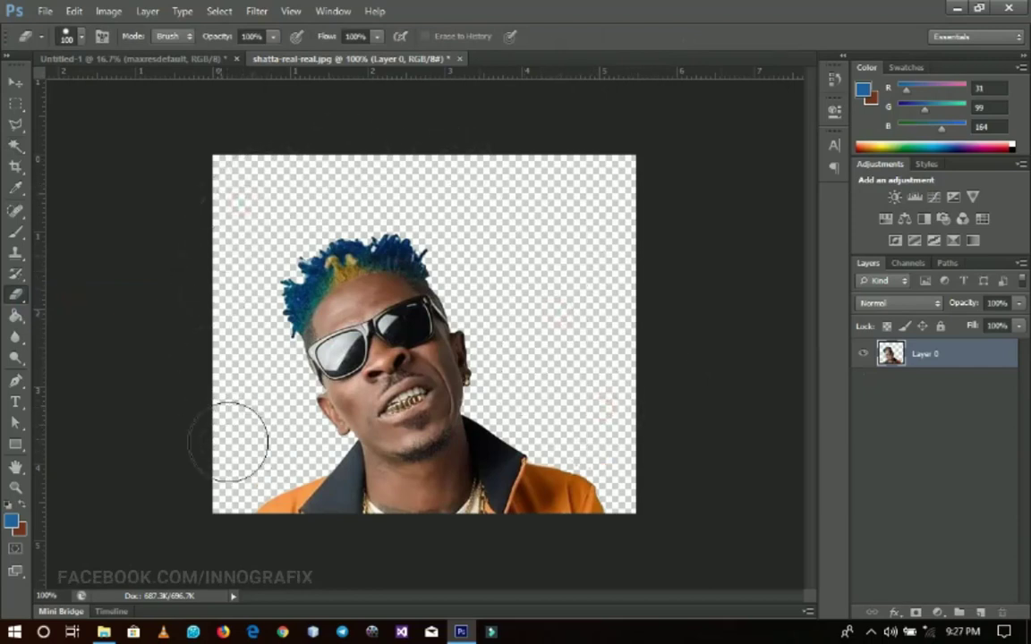
pyautogui.click(15, 84)
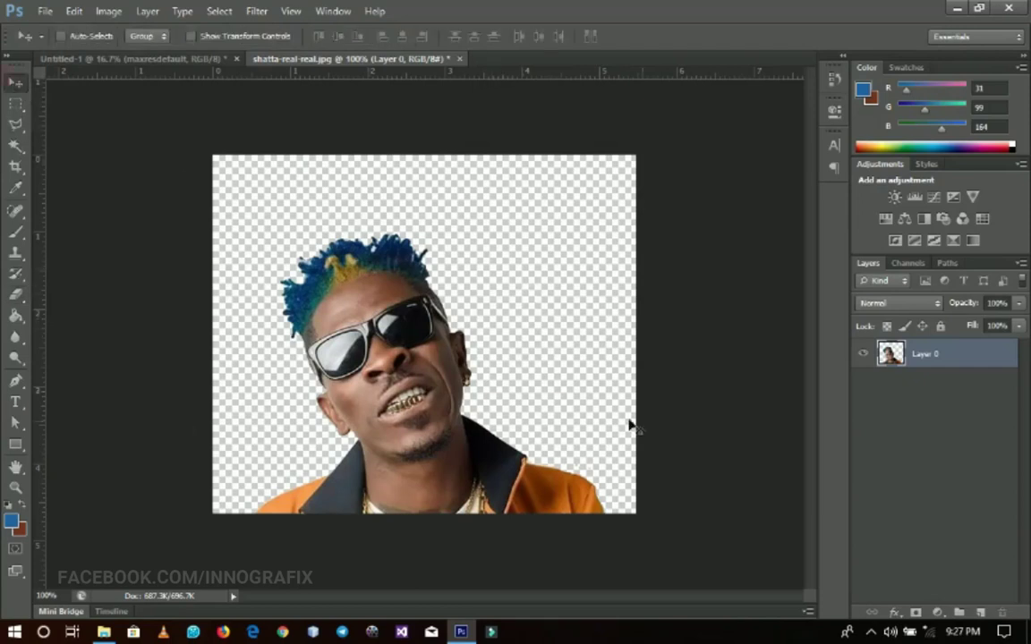
# Refine the selection around the cut-out with Smooth 19 and a near-zero feather, trim the rough outline and deselect.
pyautogui.keyDown('ctrl'); pyautogui.click(893, 358); pyautogui.keyUp('ctrl')
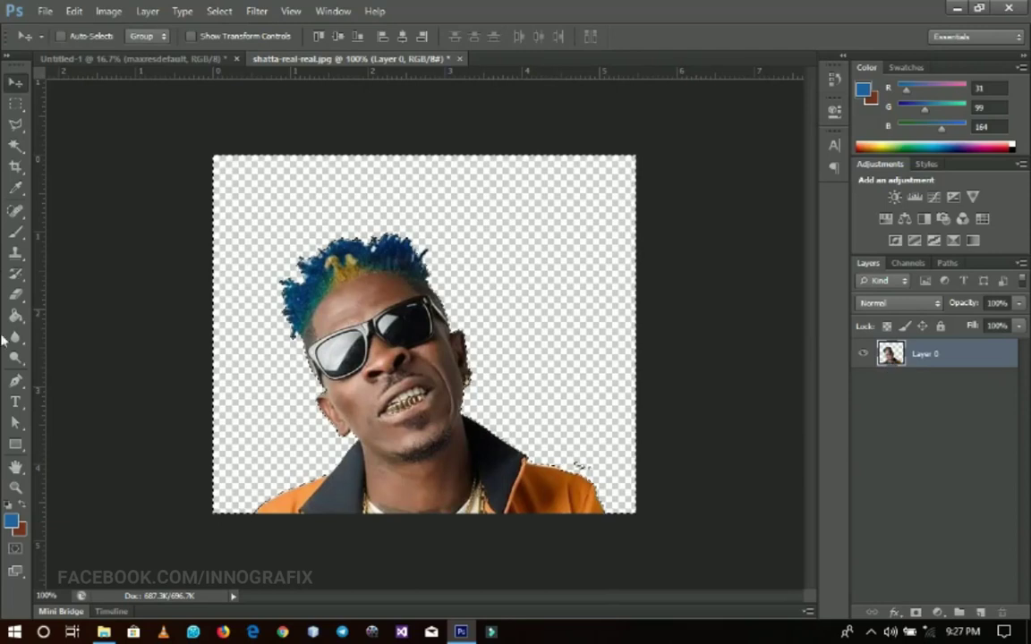
pyautogui.moveTo(15, 125)
pyautogui.mouseDown()
pyautogui.moveTo(54, 111)
pyautogui.moveTo(64, 133)
pyautogui.mouseUp()
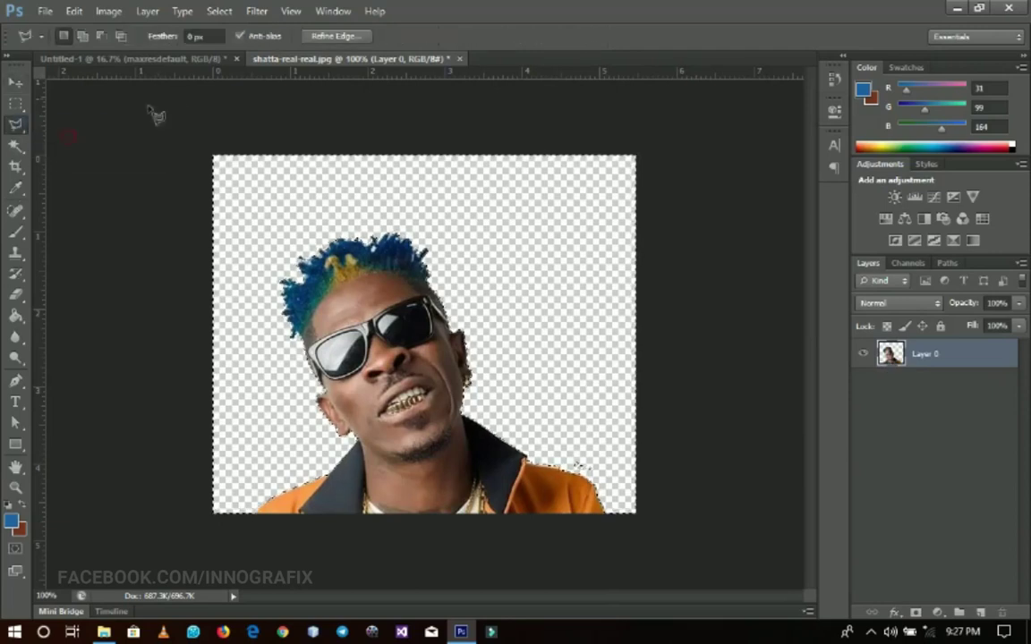
pyautogui.click(337, 36)
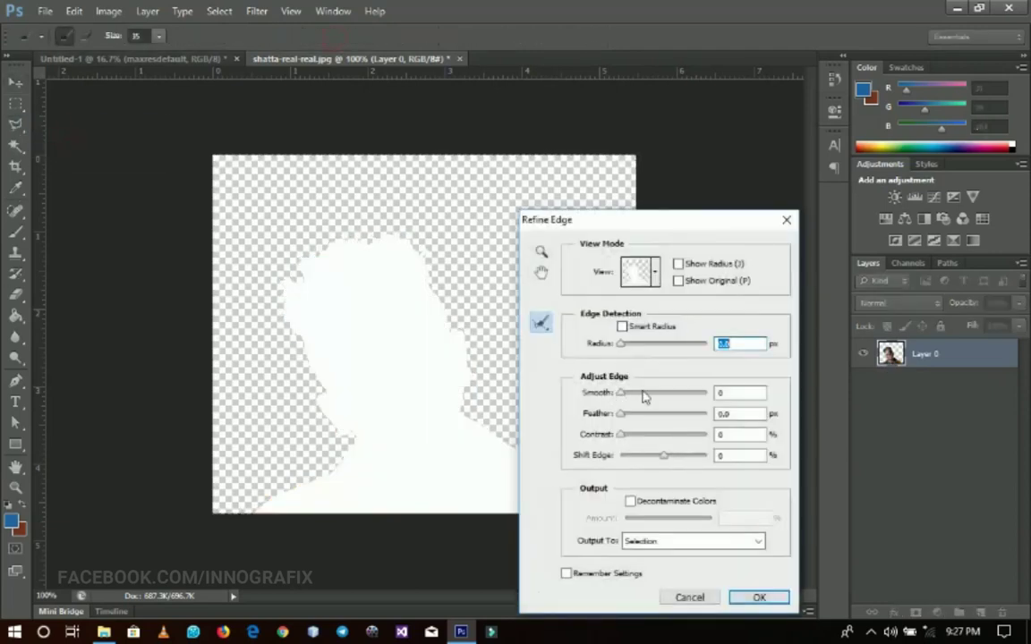
pyautogui.click(650, 397)
pyautogui.moveTo(649, 398); pyautogui.dragTo(637, 391)
pyautogui.click(743, 415)
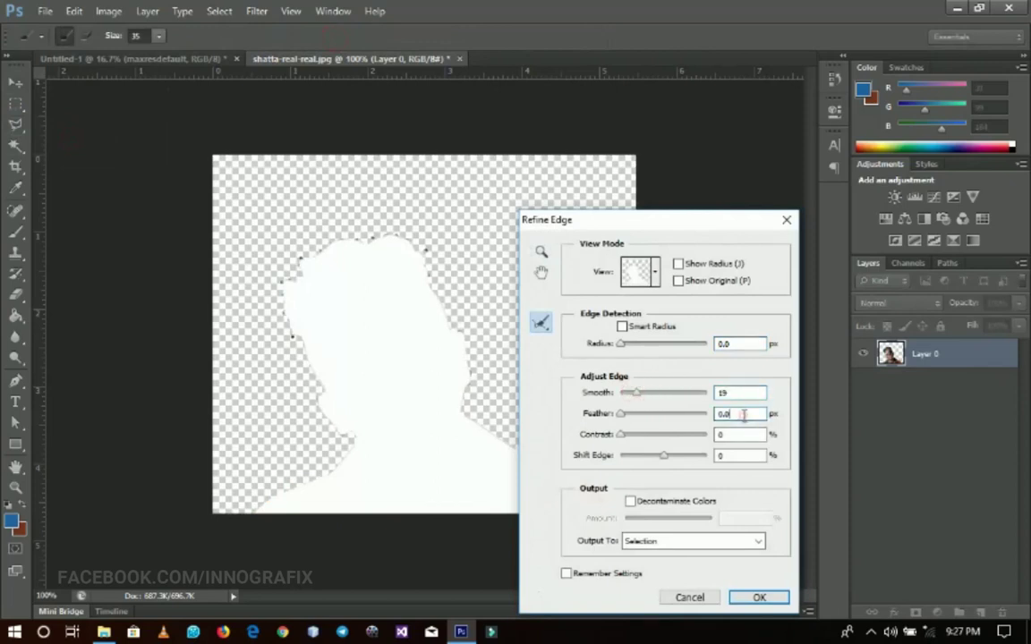
pyautogui.write('00')
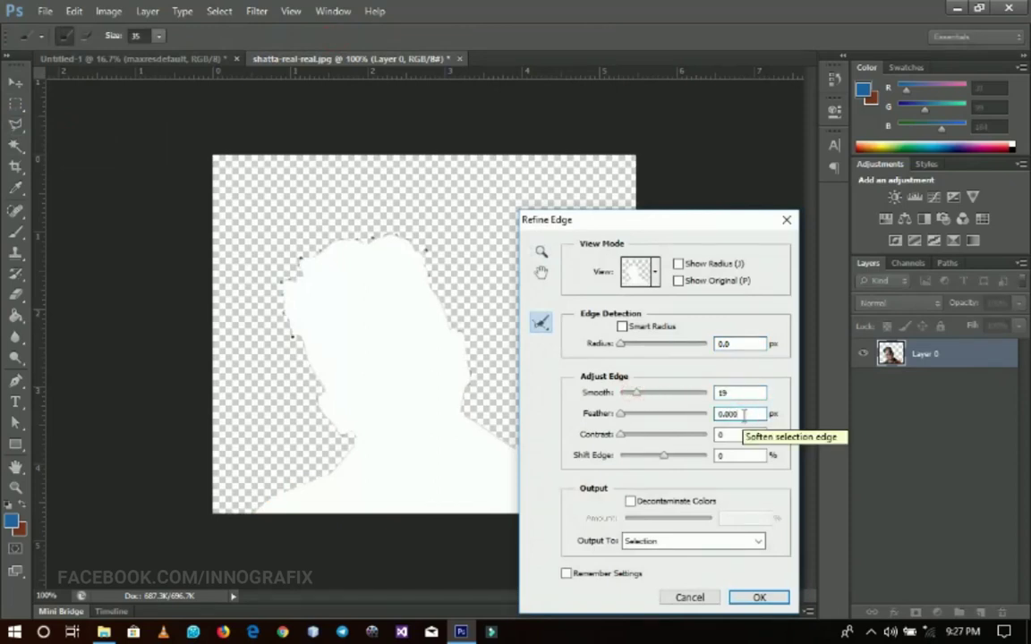
pyautogui.write('0')
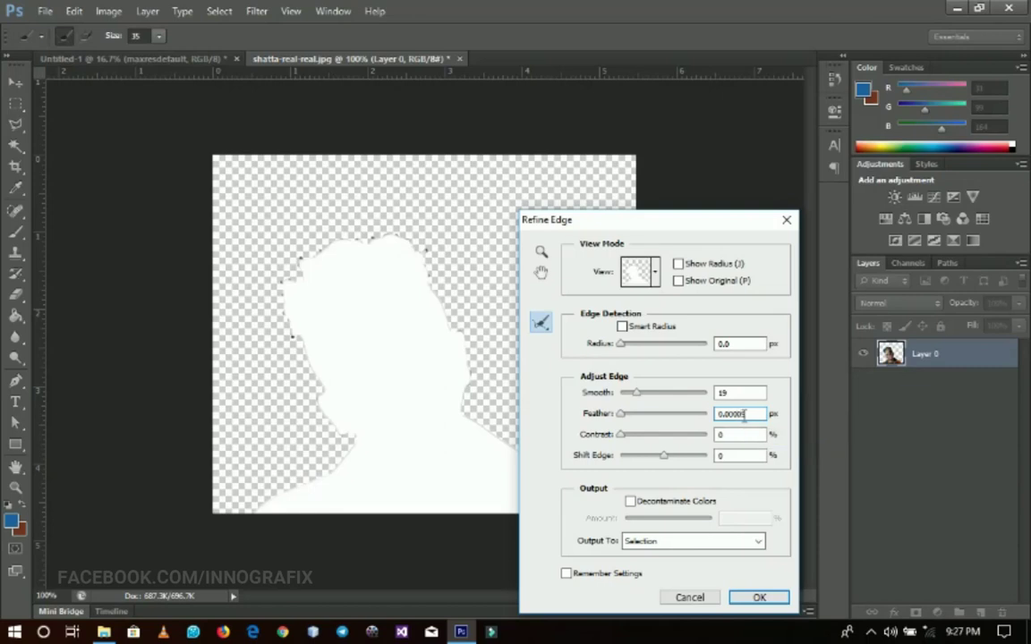
pyautogui.press('Return')
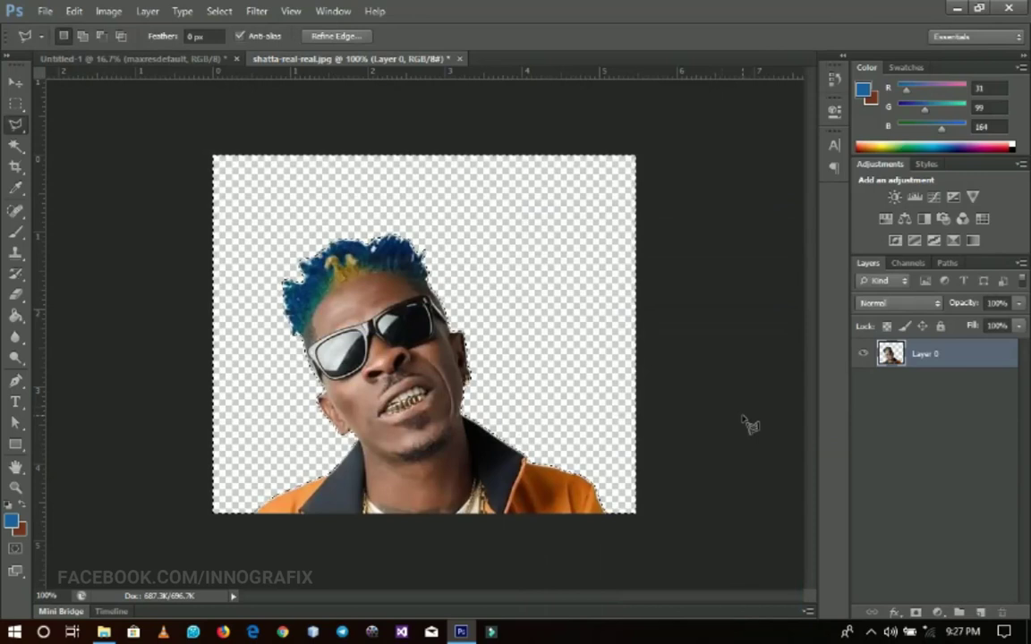
pyautogui.hotkey('ctrl', 'd')
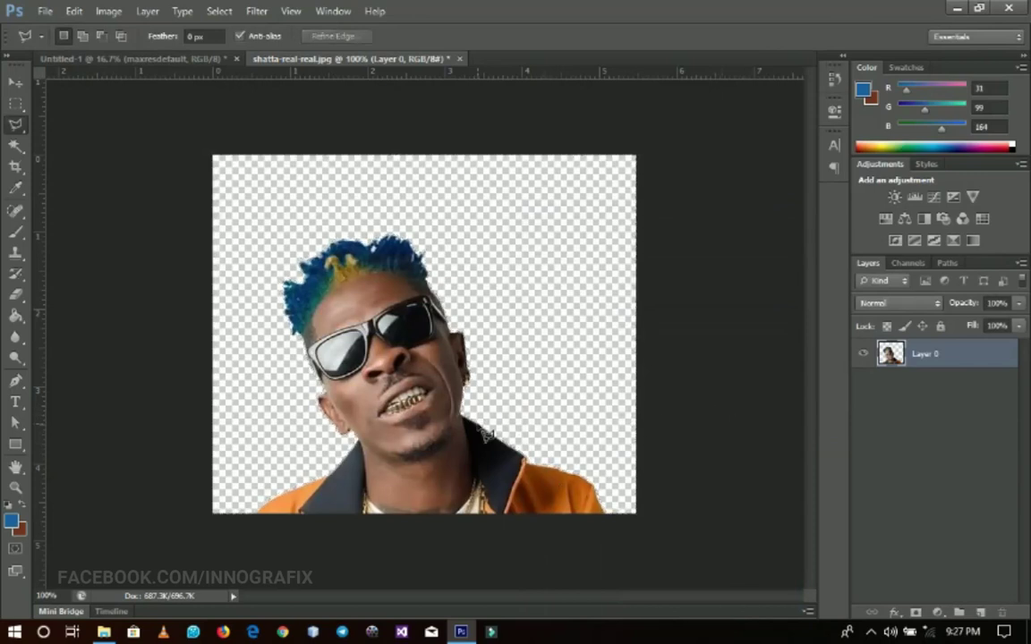
# Bring the cut-out into the Untitled-1 cover, scaled to about 617% and rotated about 7.8°, filling the canvas's lower right.
pyautogui.press('v')
pyautogui.moveTo(392, 363); pyautogui.dragTo(715, 313)
pyautogui.hotkey('ctrl', 't')
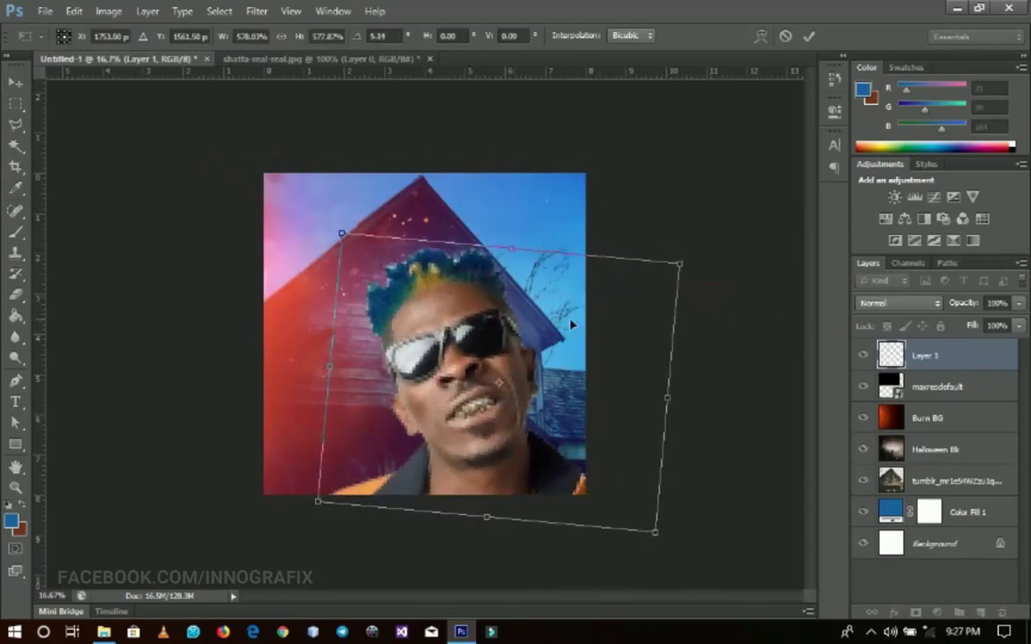
pyautogui.moveTo(676, 265); pyautogui.dragTo(737, 227)
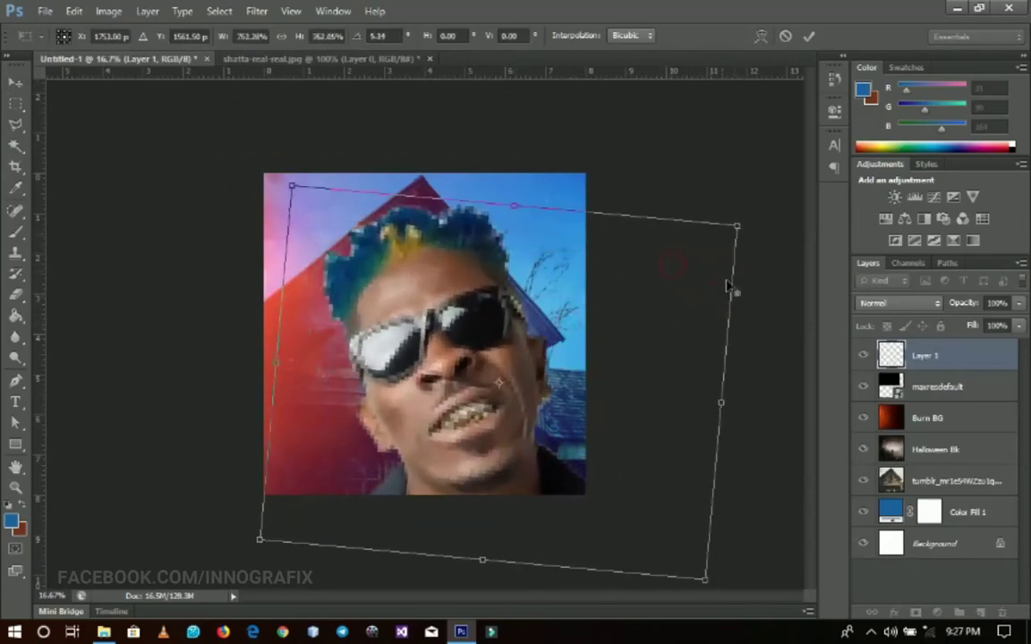
pyautogui.moveTo(755, 314); pyautogui.dragTo(759, 346)
pyautogui.moveTo(759, 258); pyautogui.dragTo(744, 262)
pyautogui.moveTo(658, 331); pyautogui.dragTo(688, 327)
pyautogui.moveTo(775, 255); pyautogui.dragTo(757, 289)
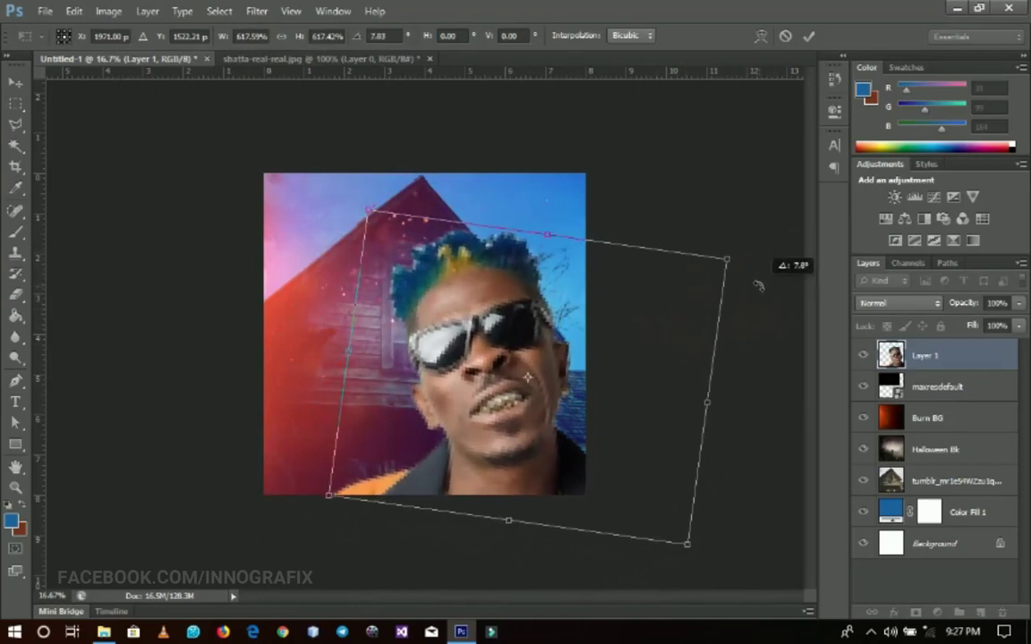
pyautogui.press('Return')
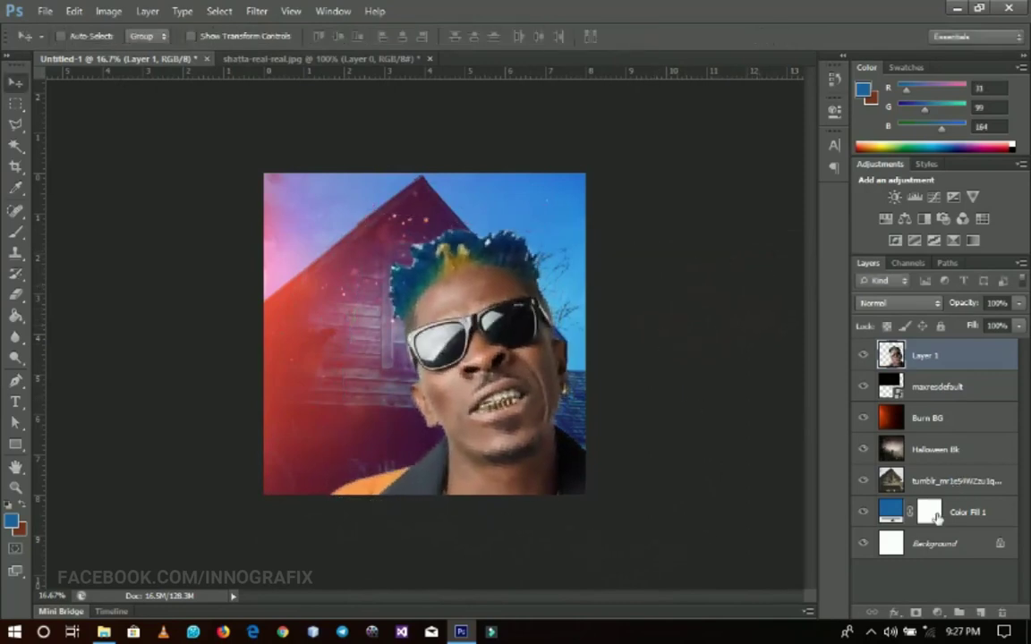
# Add a layer mask to Layer 1 and paint black above the hair with a soft 1289 px brush.
pyautogui.click(915, 613)
pyautogui.press('b')
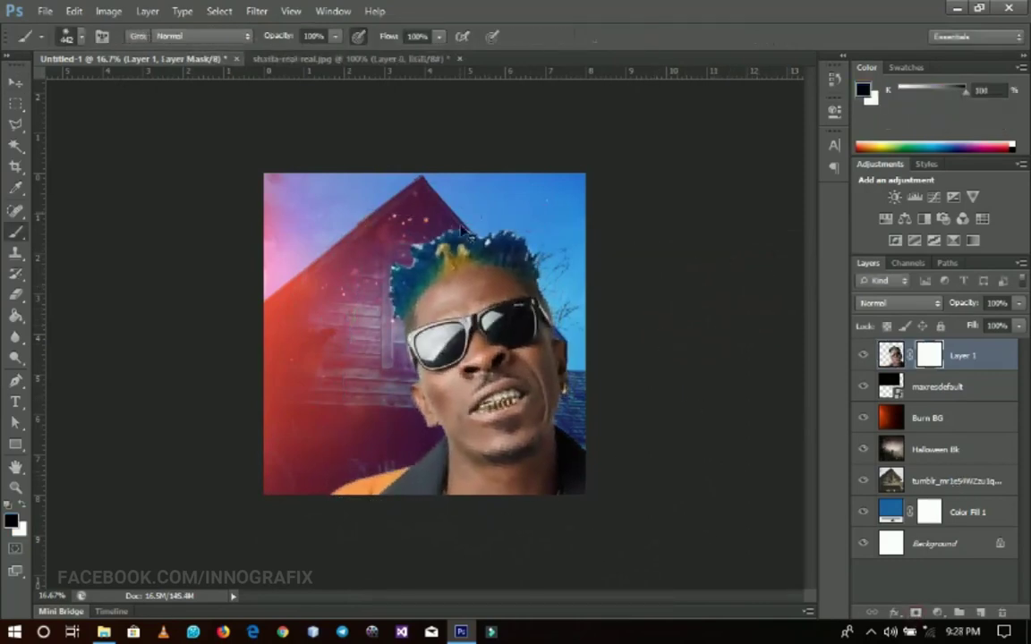
pyautogui.rightClick(521, 216)
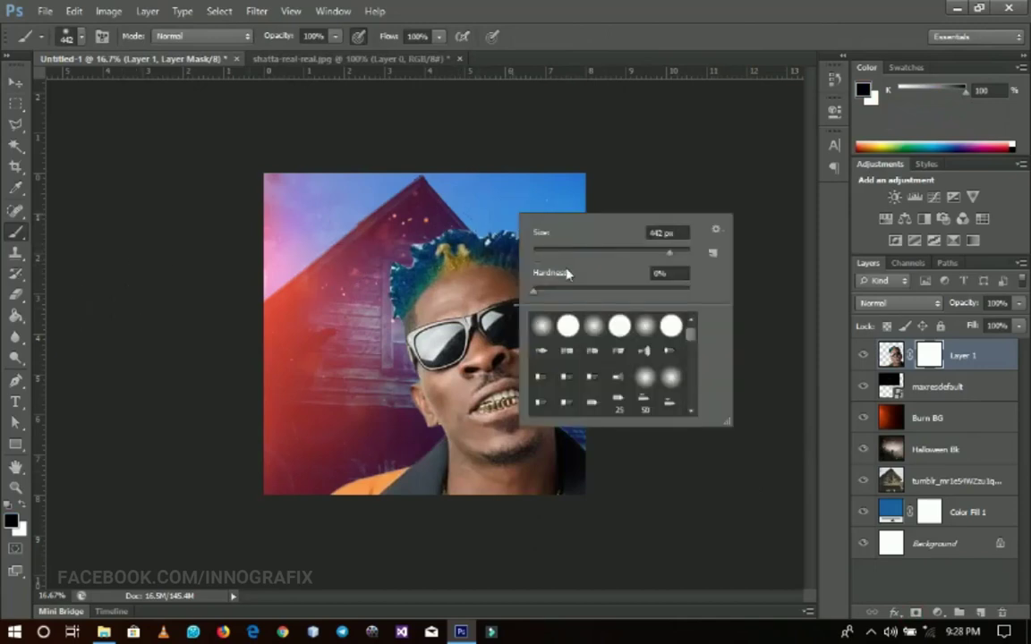
pyautogui.moveTo(666, 256); pyautogui.dragTo(679, 258)
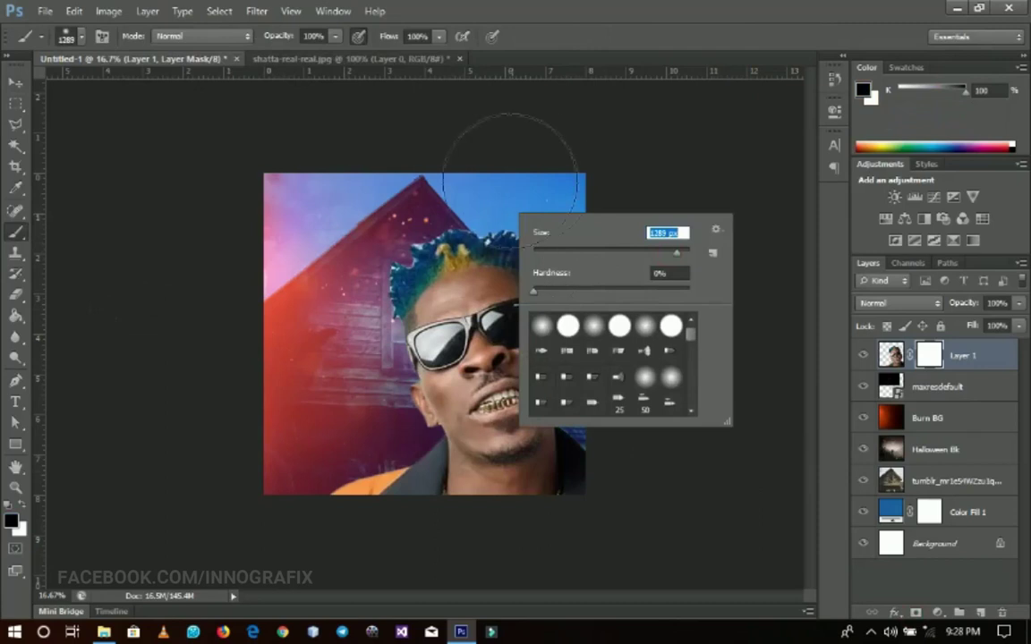
pyautogui.press('Return')
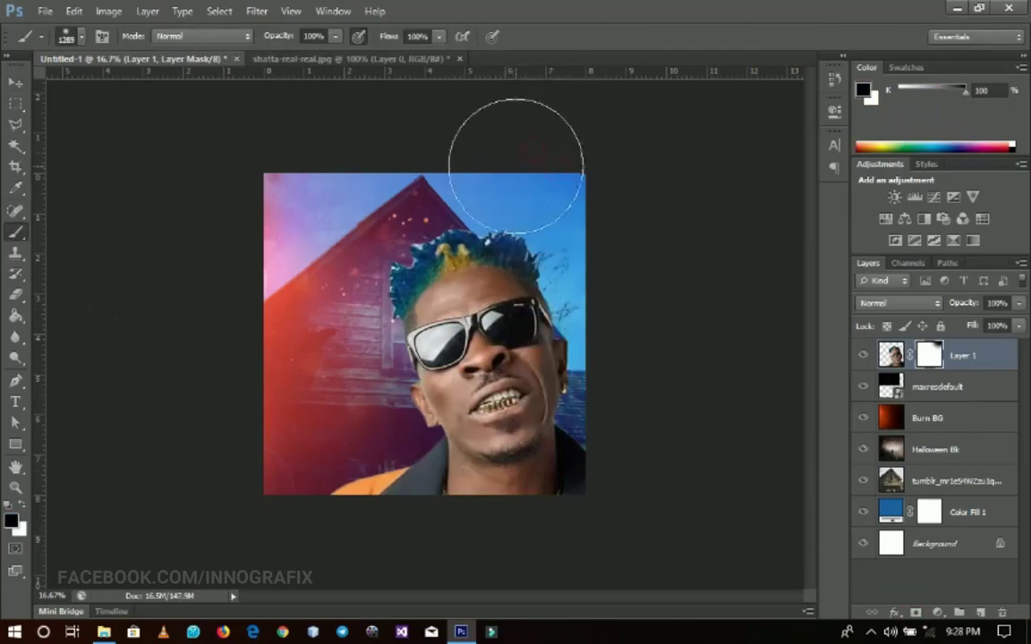
# Reduce the brush to 700 px and paint on Layer 1's mask to fade the outer edge of the hair.
pyautogui.press('[')
pyautogui.press('[')
pyautogui.press('[')
pyautogui.press('[')
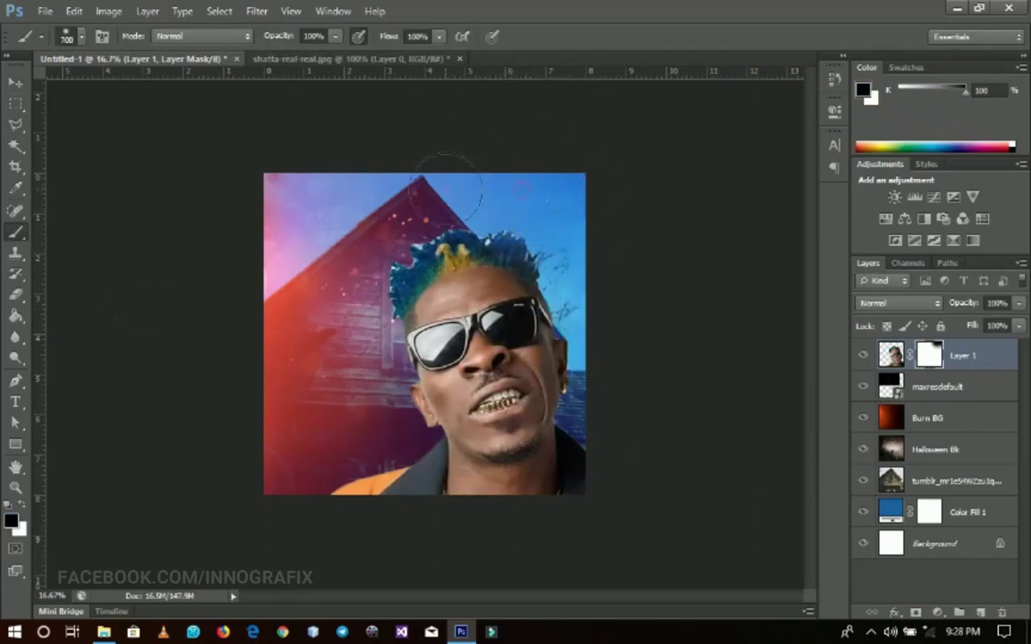
pyautogui.moveTo(410, 198)
pyautogui.mouseDown()
pyautogui.moveTo(362, 192)
pyautogui.moveTo(345, 324)
pyautogui.moveTo(346, 298)
pyautogui.moveTo(384, 223)
pyautogui.moveTo(455, 186)
pyautogui.moveTo(479, 205)
pyautogui.mouseUp()
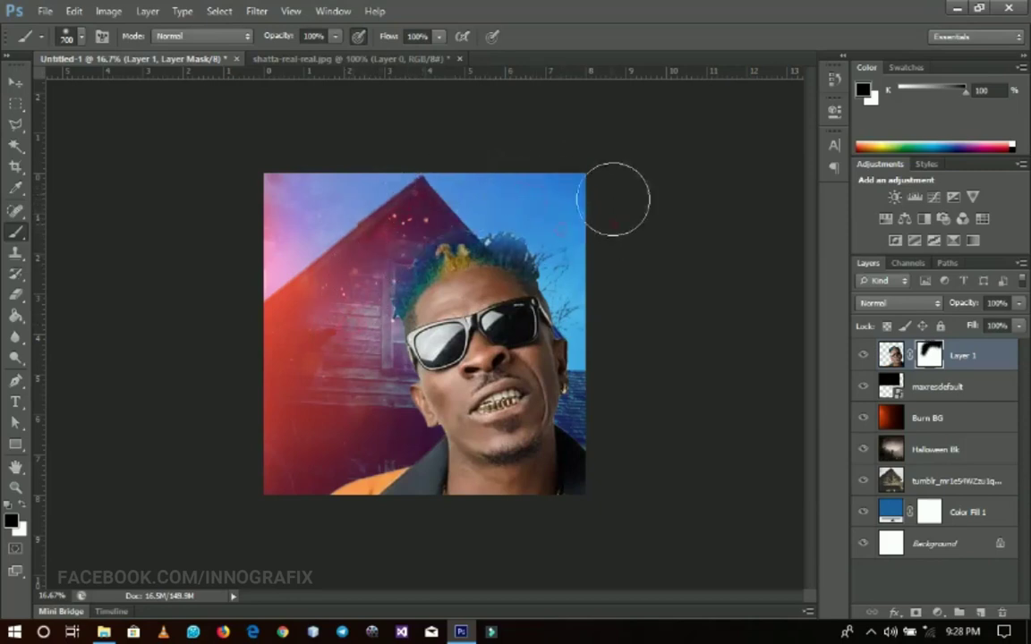
# Add a Channel Mixer adjustment above Layer 1 with the Red output set to Red +116, Green -73 and Blue +46.
pyautogui.click(891, 356)
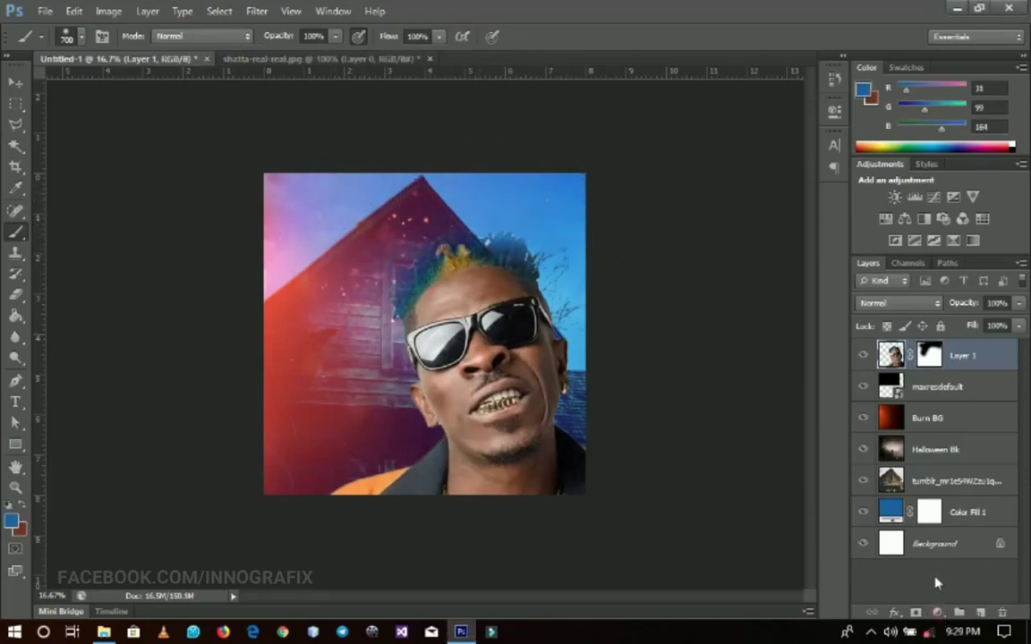
pyautogui.click(937, 614)
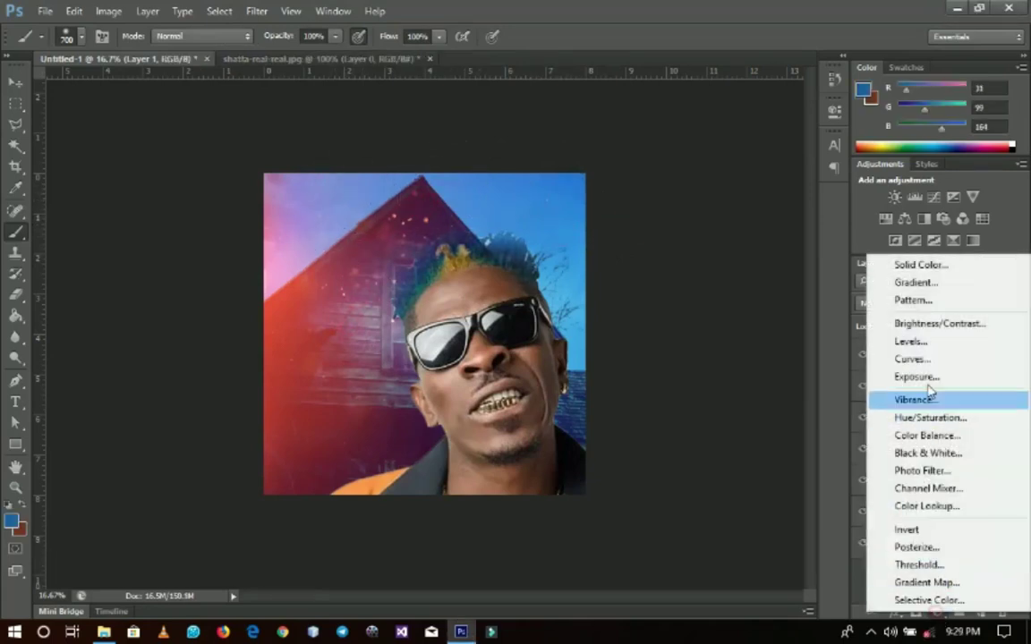
pyautogui.click(926, 488)
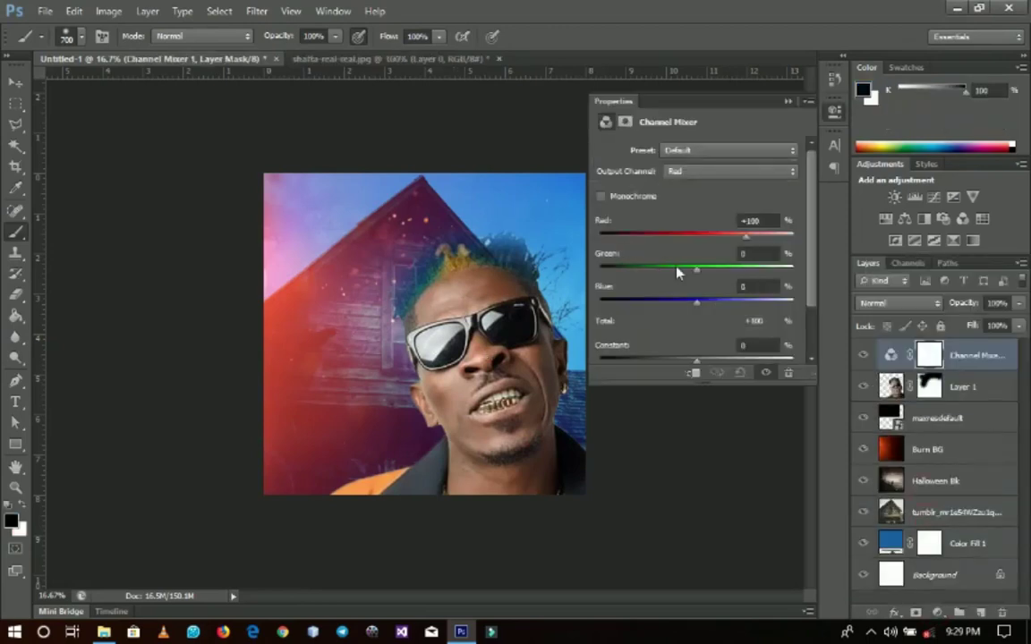
pyautogui.moveTo(752, 240); pyautogui.dragTo(756, 239)
pyautogui.moveTo(694, 269); pyautogui.dragTo(716, 312)
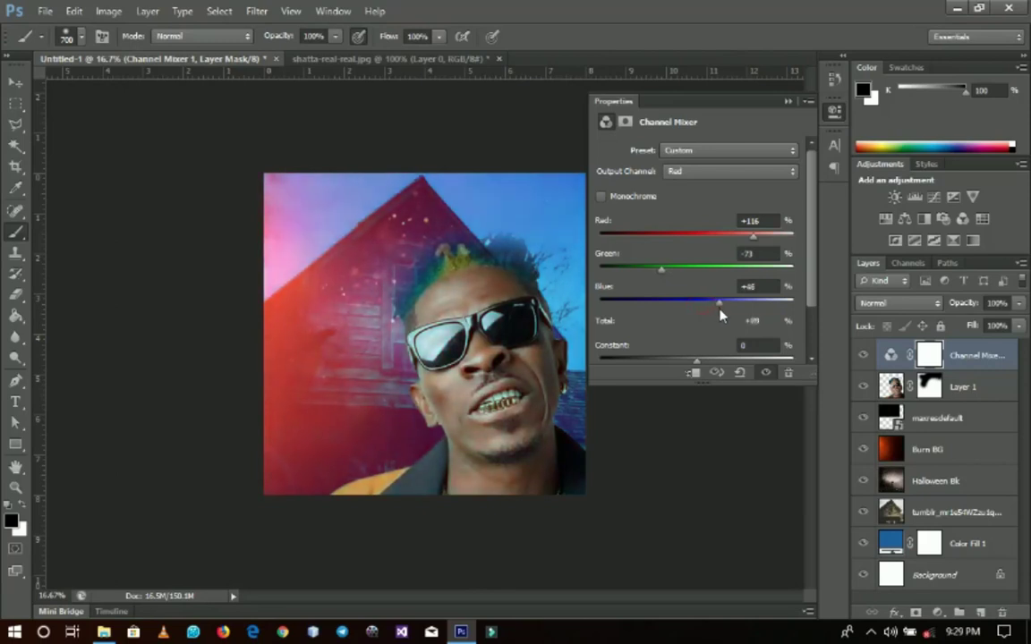
pyautogui.click(788, 103)
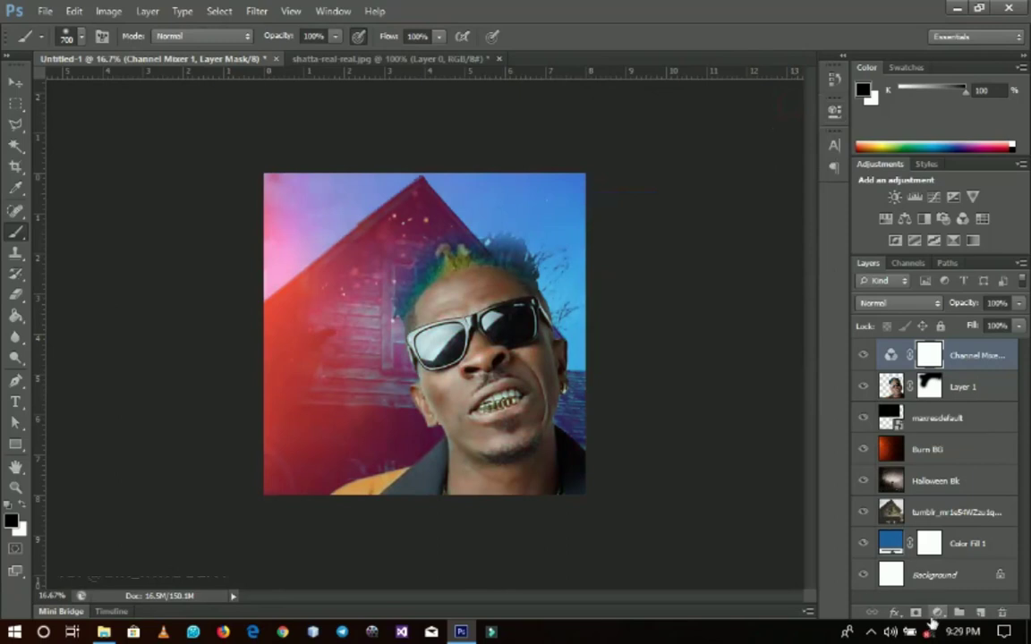
# Add a Gradient Fill layer above the Channel Mixer using a dark-to-bright blue preset, linear style at 90° and 100% scale.
pyautogui.click(938, 613)
pyautogui.click(913, 288)
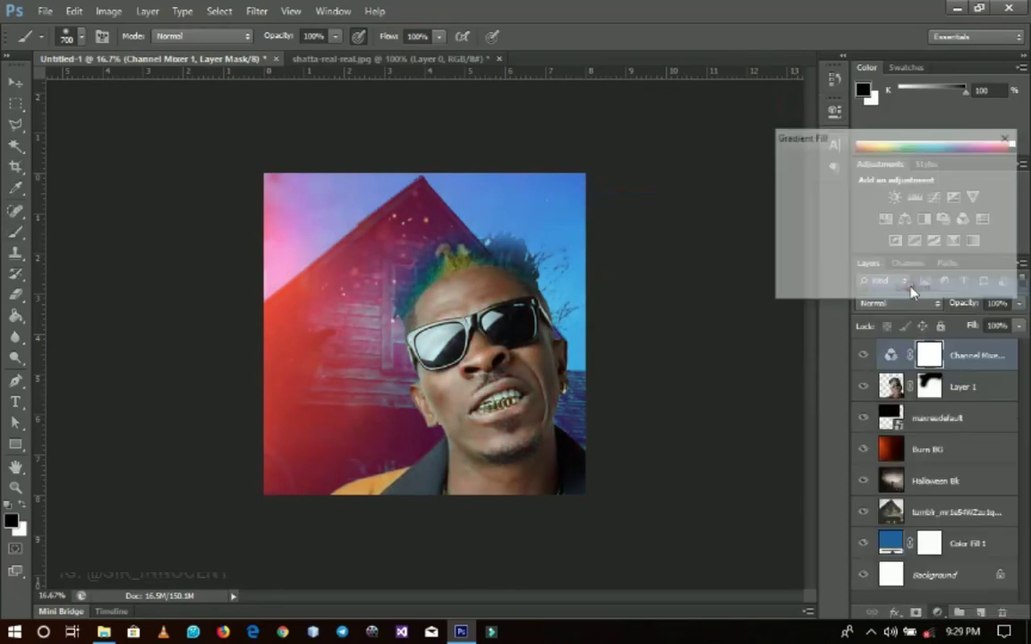
pyautogui.click(877, 167)
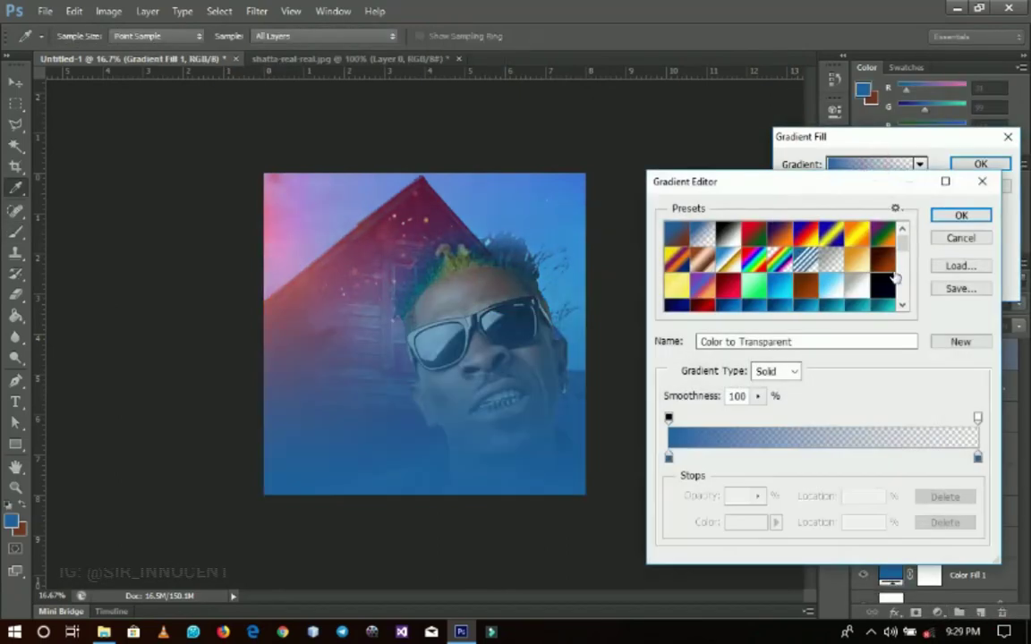
pyautogui.moveTo(902, 255); pyautogui.dragTo(903, 261)
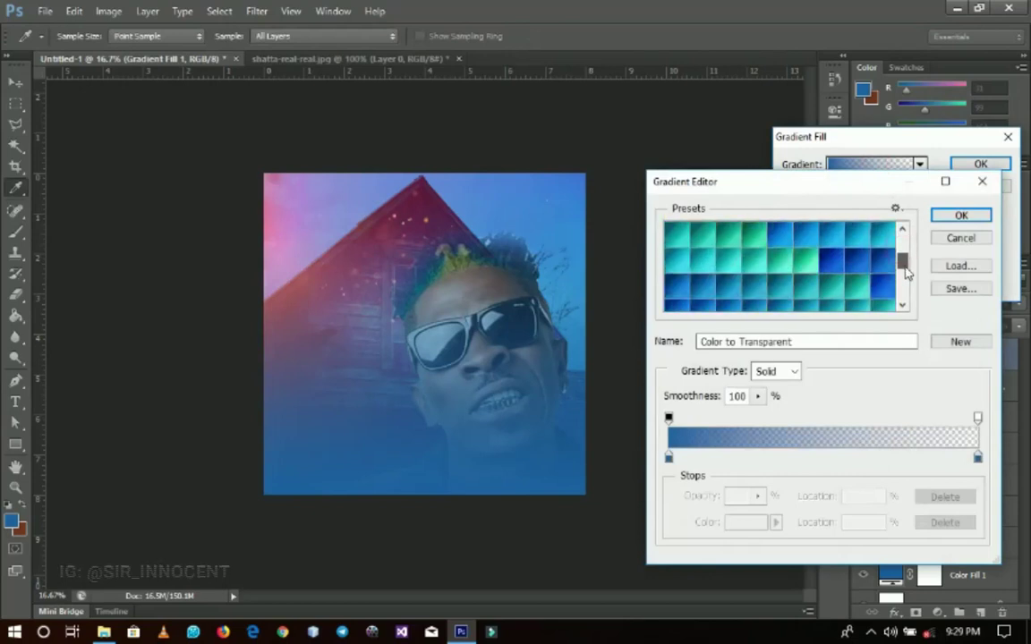
pyautogui.click(830, 272)
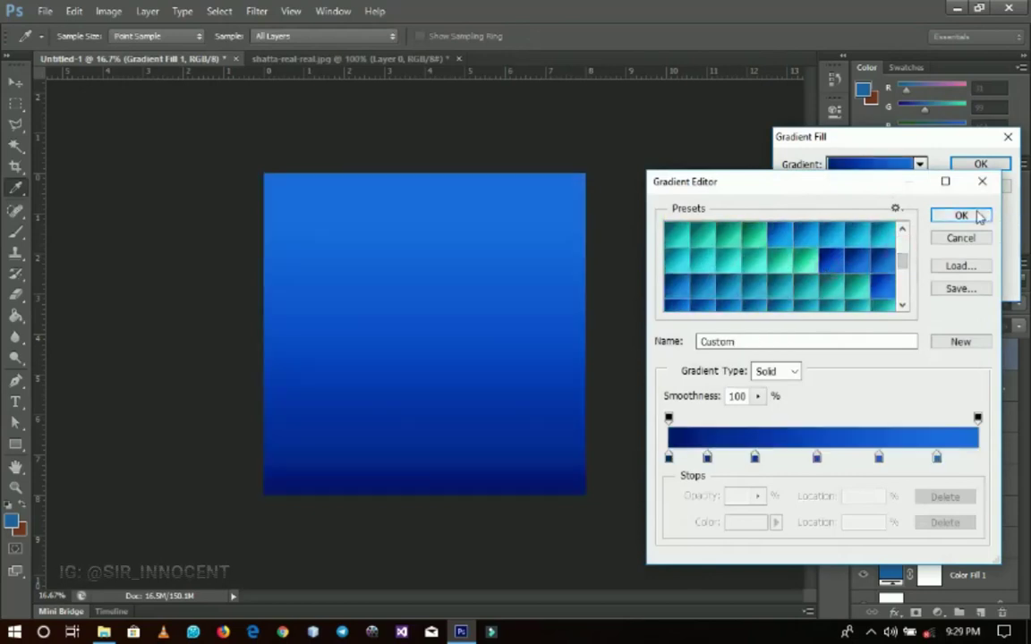
pyautogui.click(960, 216)
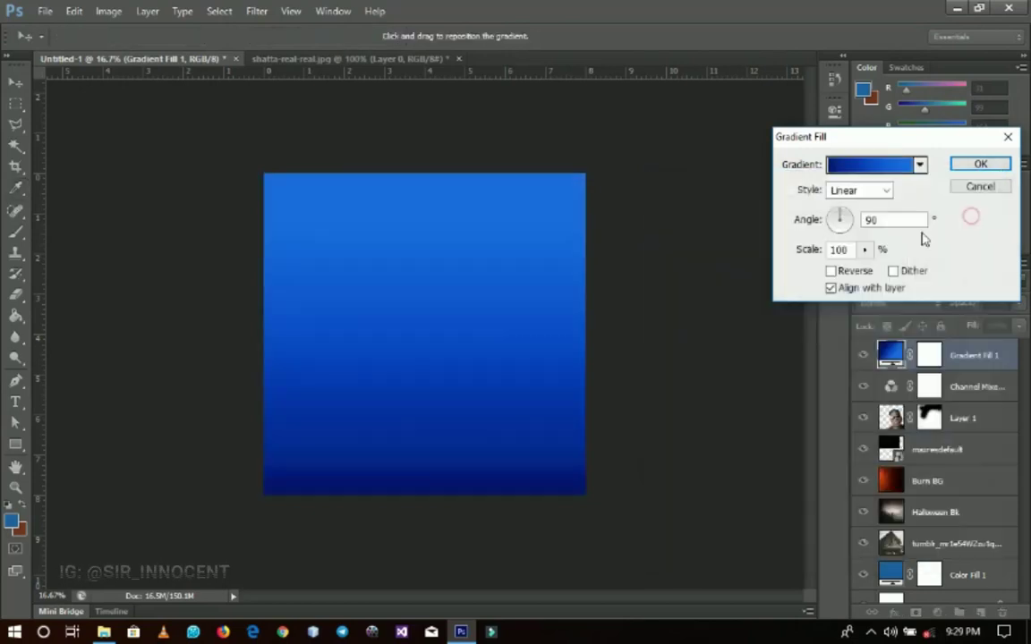
pyautogui.click(977, 164)
# Try Overlay on the Gradient Fill 1 layer, and settle on the Soft Light blend mode.
pyautogui.click(891, 306)
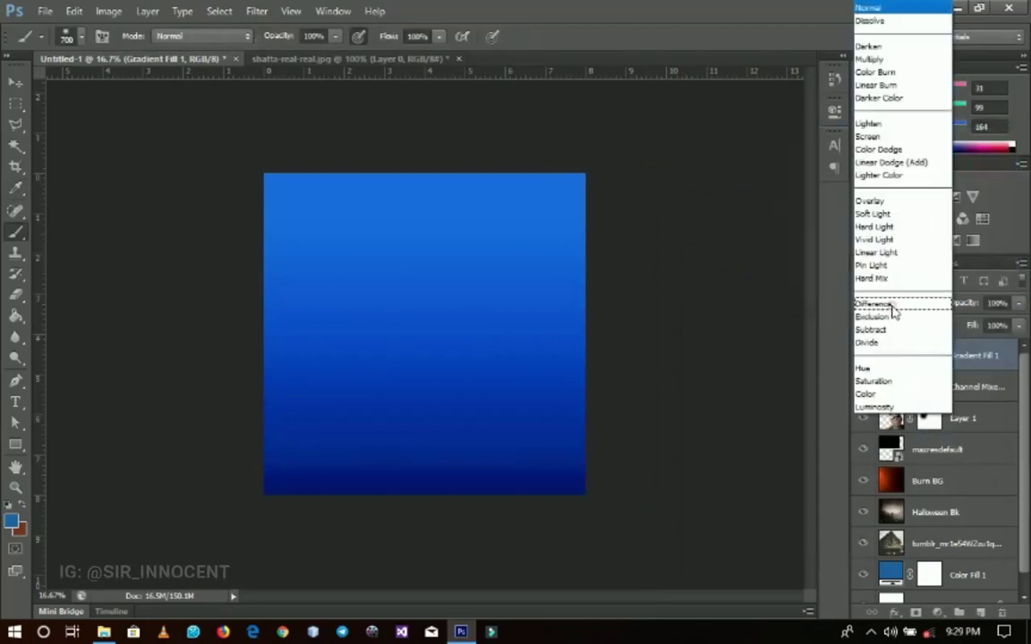
pyautogui.click(870, 200)
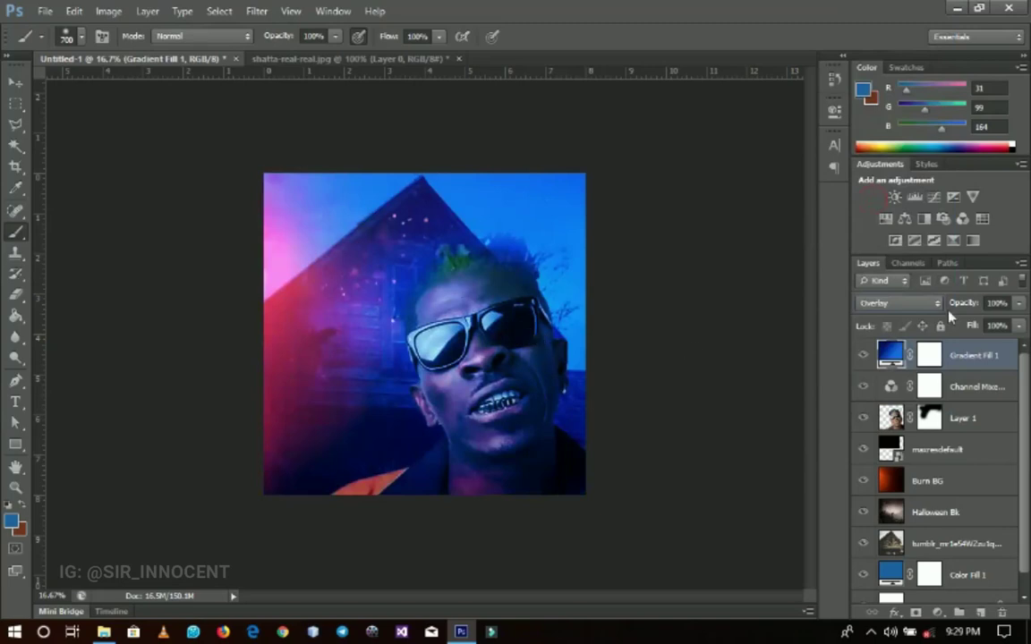
pyautogui.click(922, 306)
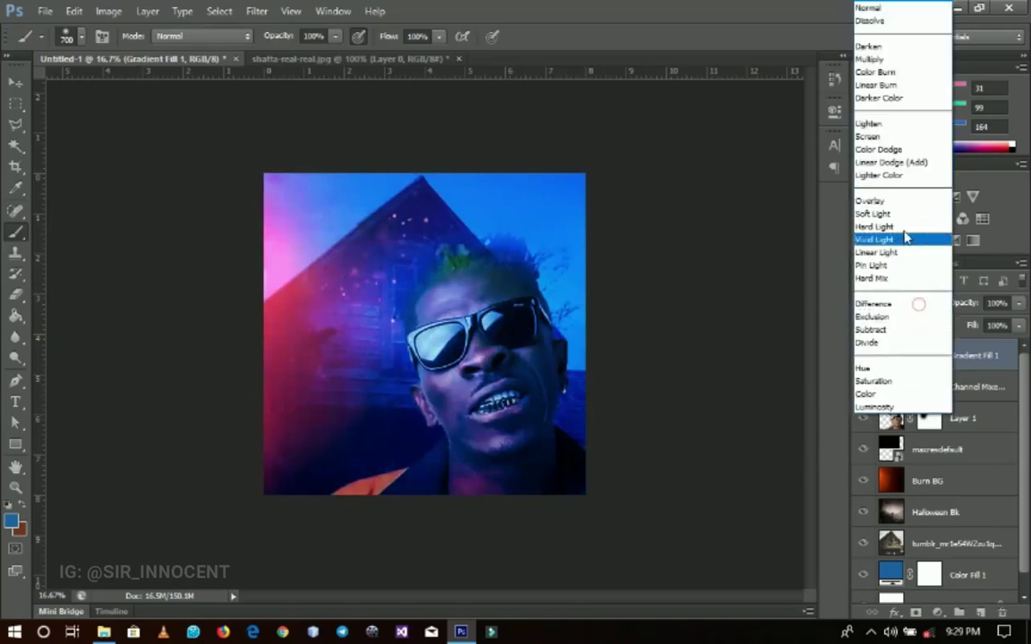
pyautogui.click(886, 211)
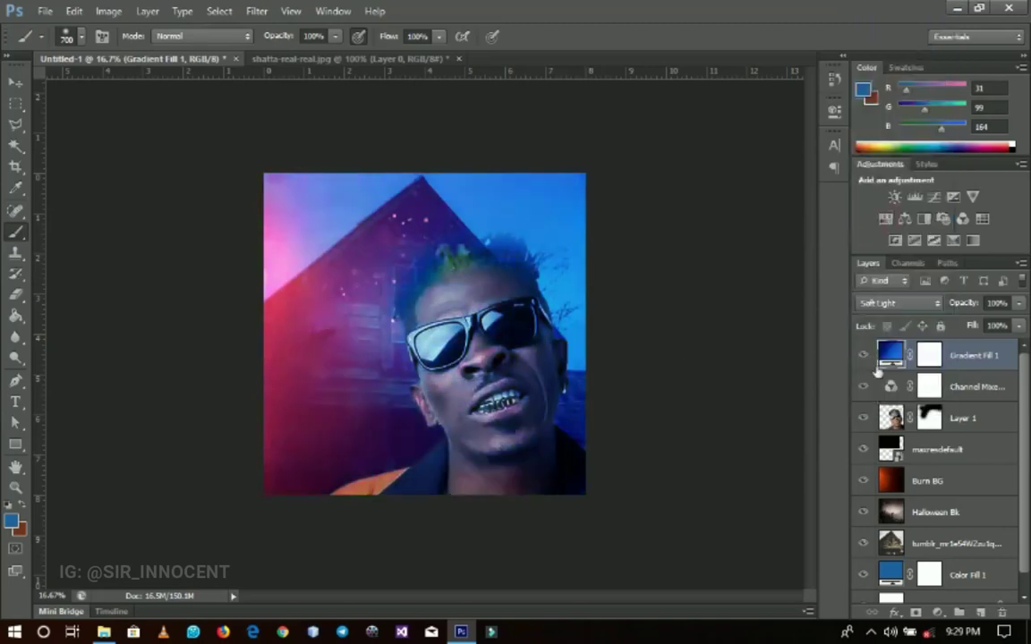
# Try other gradient presets on Gradient Fill 1, including the dark brown, Violet, Green, Orange and other blue ones.
pyautogui.doubleClick(891, 357)
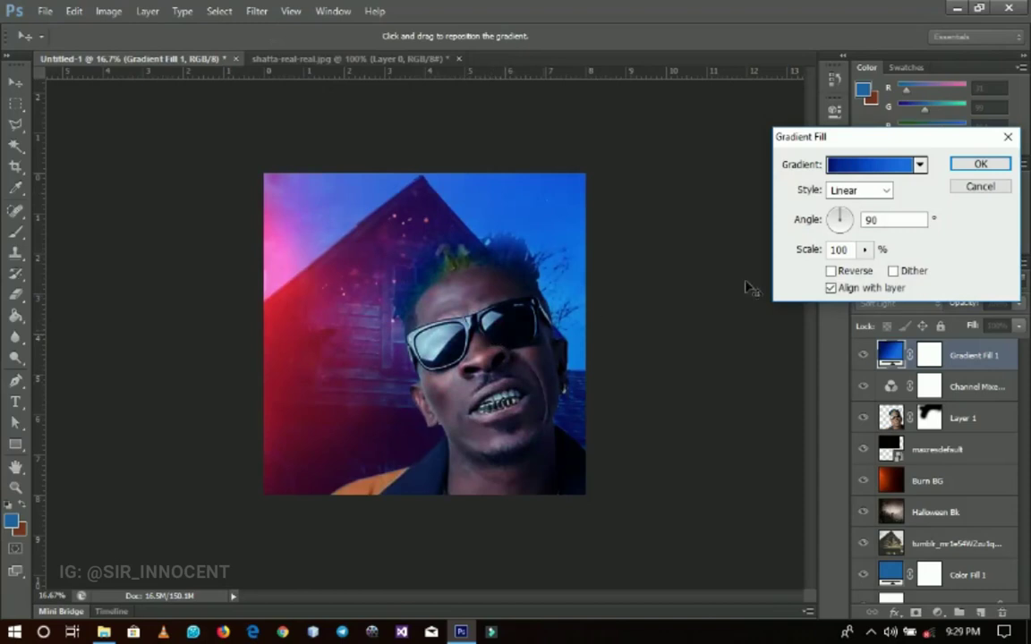
pyautogui.click(865, 173)
pyautogui.click(882, 261)
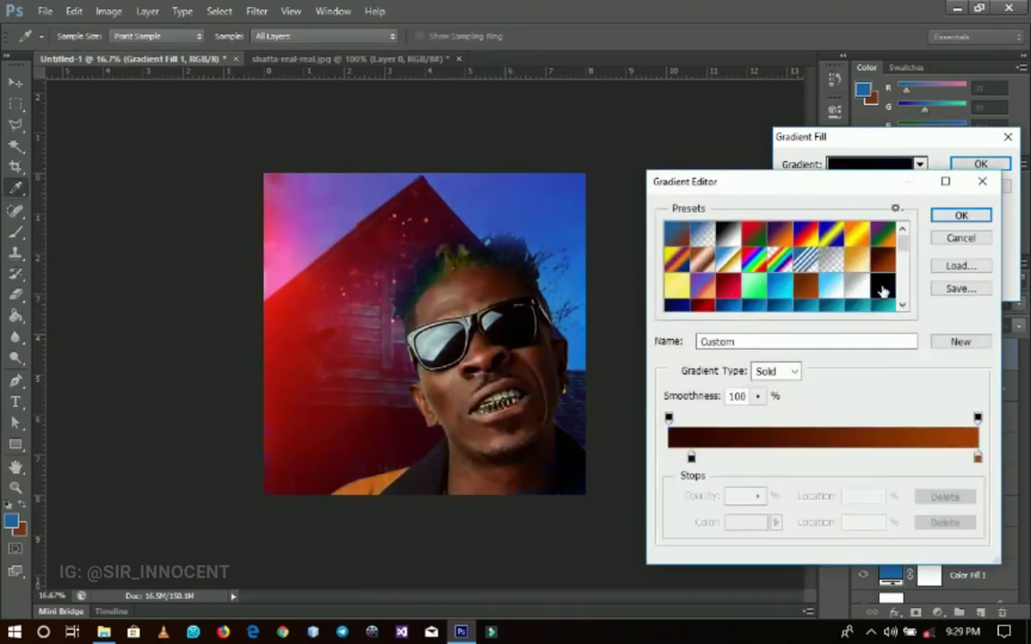
pyautogui.click(882, 286)
pyautogui.click(831, 285)
pyautogui.click(882, 235)
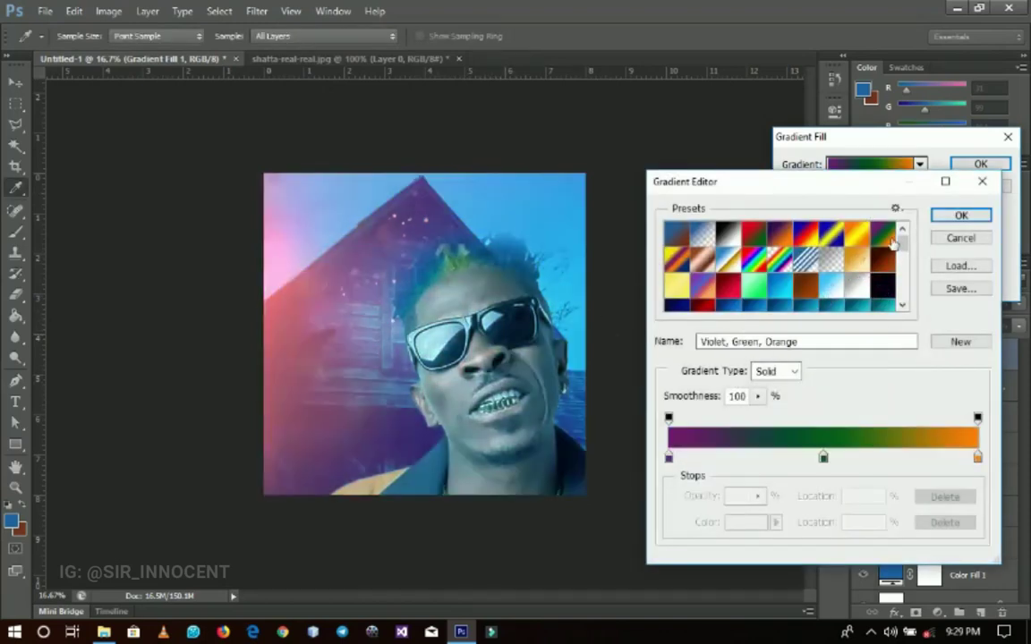
pyautogui.scroll(-3, 901, 259)
pyautogui.click(857, 287)
pyautogui.click(881, 294)
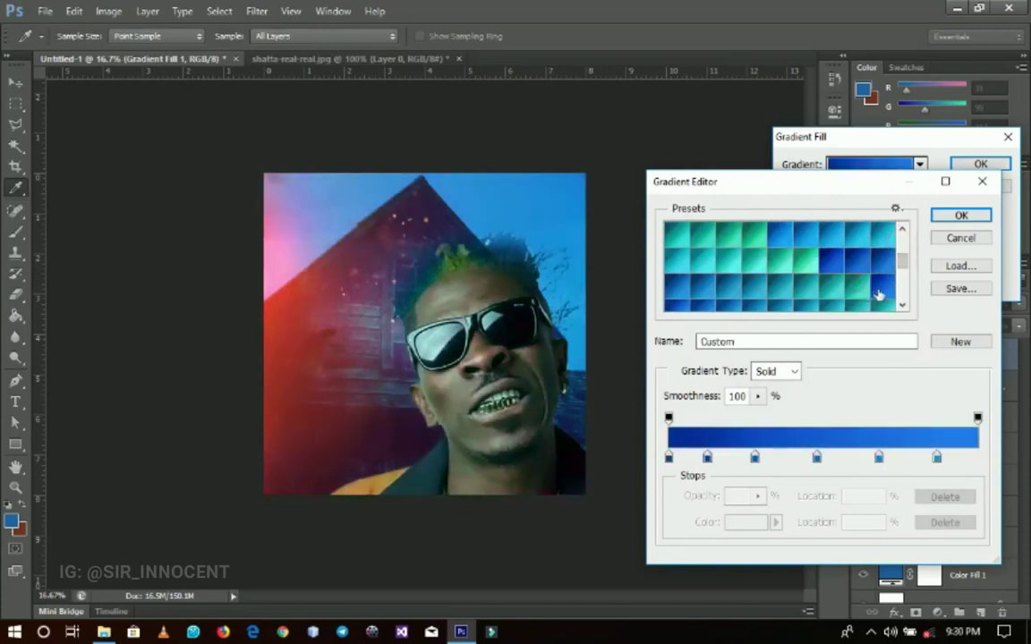
pyautogui.click(789, 307)
pyautogui.click(691, 300)
pyautogui.click(974, 239)
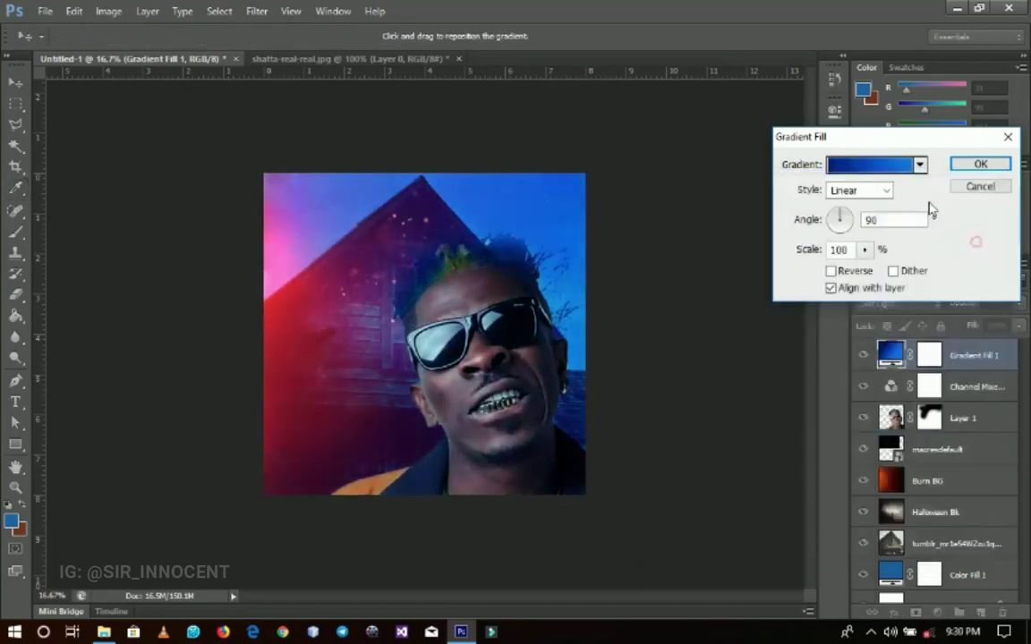
pyautogui.click(980, 165)
# Add the text line "SHATTA MOVEMENT EMPIRE" at the upper edge of the cover.
pyautogui.press('b')
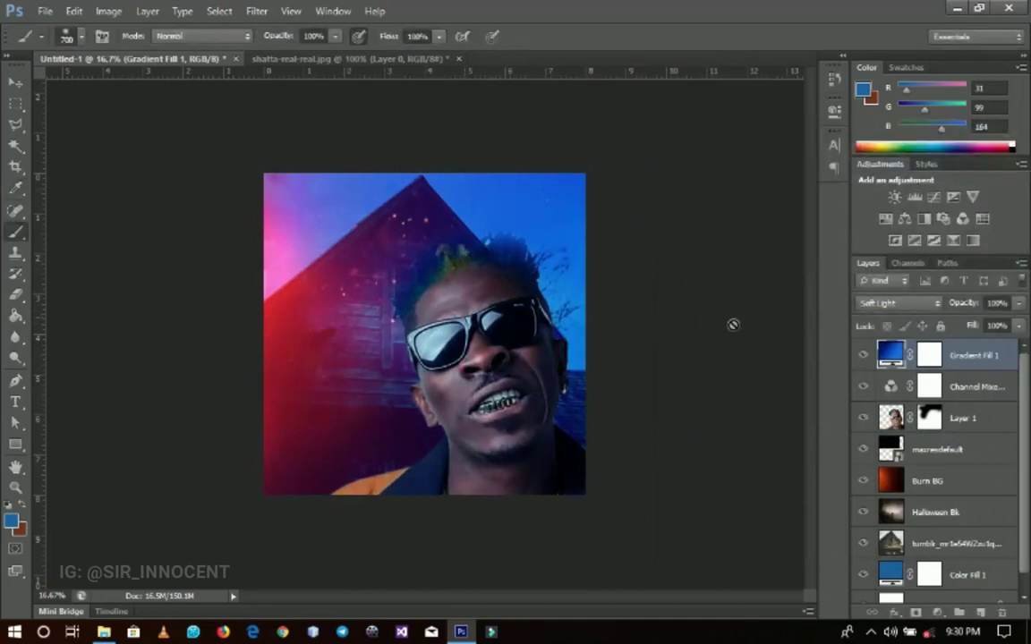
pyautogui.press('z')
pyautogui.rightClick(416, 319)
pyautogui.click(436, 329)
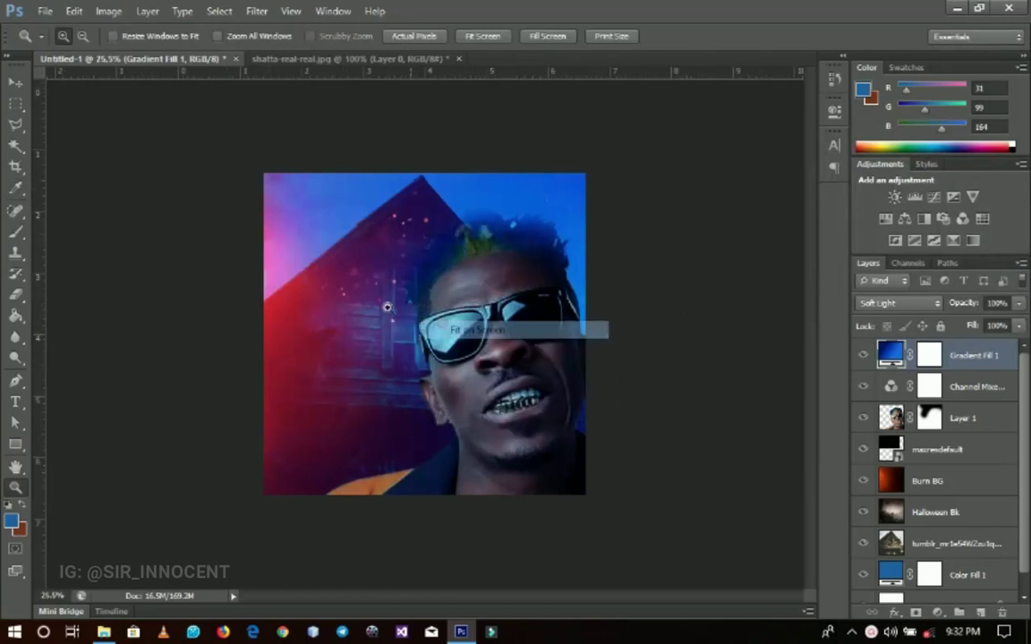
pyautogui.click(16, 402)
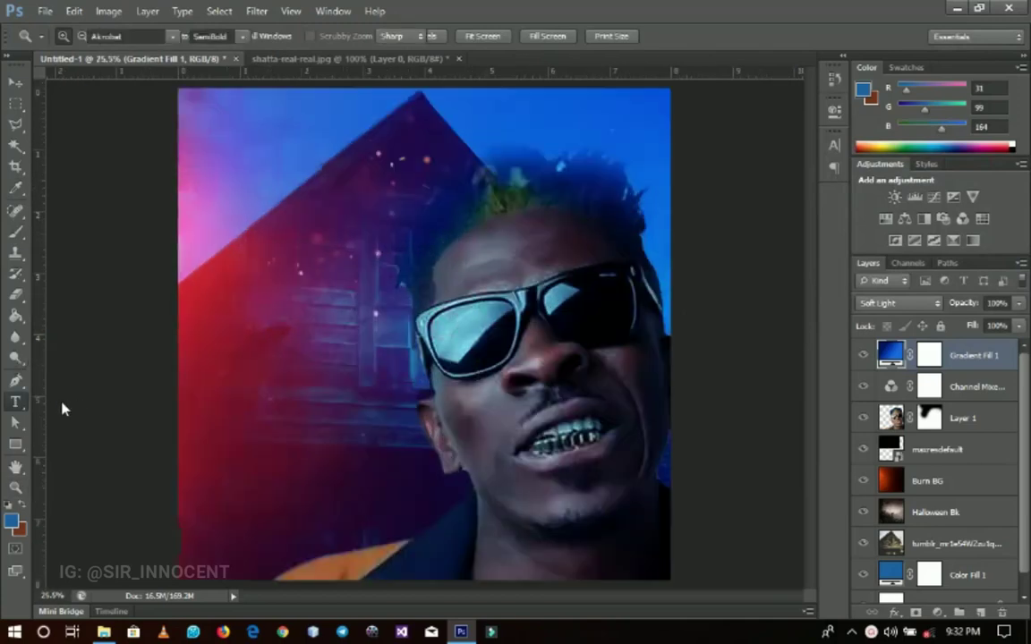
pyautogui.moveTo(18, 403); pyautogui.dragTo(63, 398)
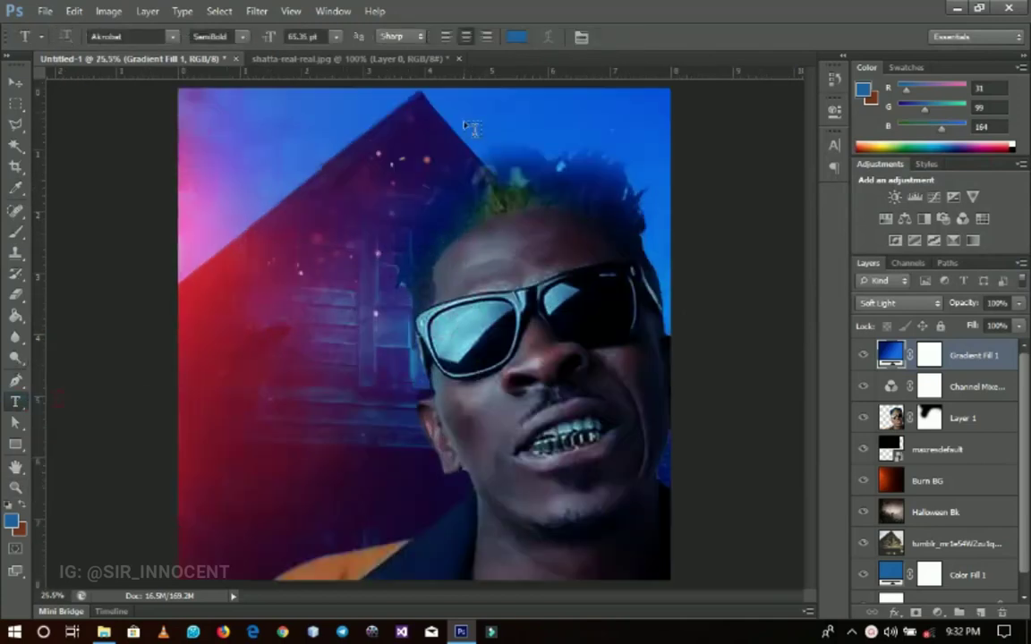
pyautogui.click(388, 117)
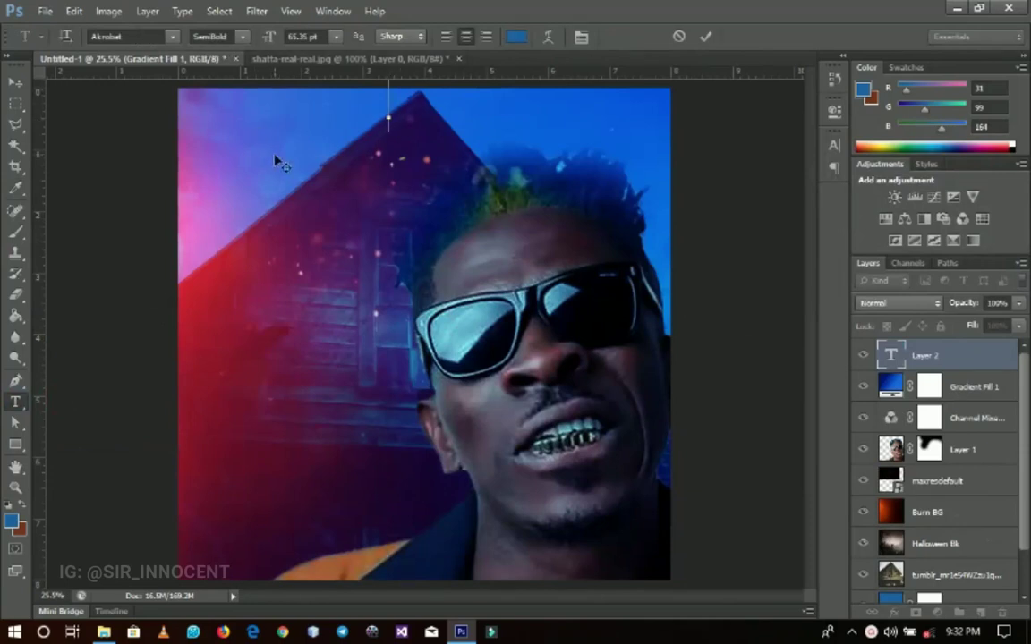
pyautogui.write('SHATTA')
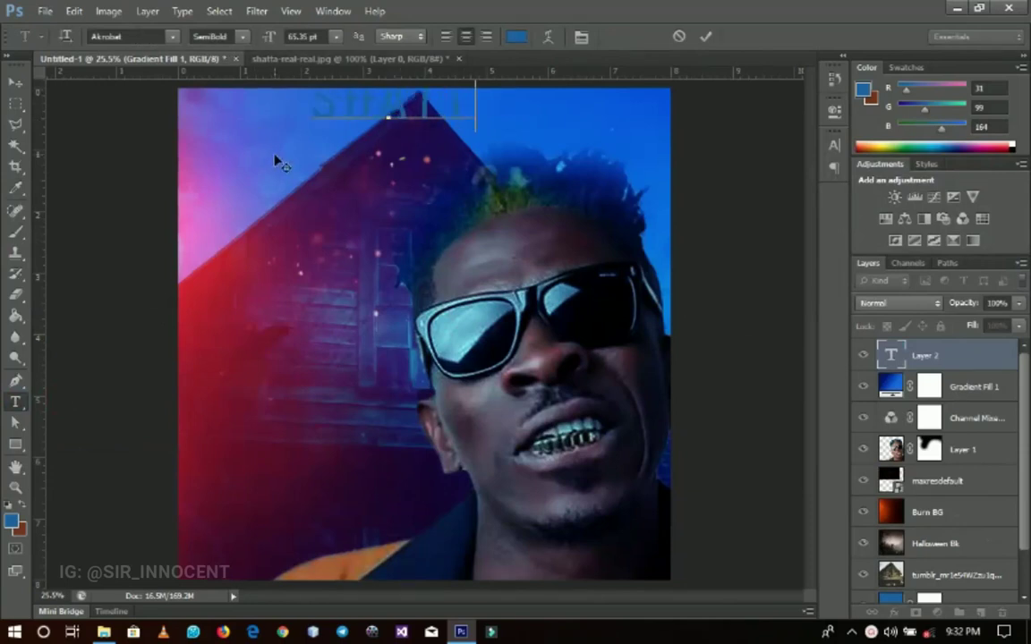
pyautogui.write(' MOVEM')
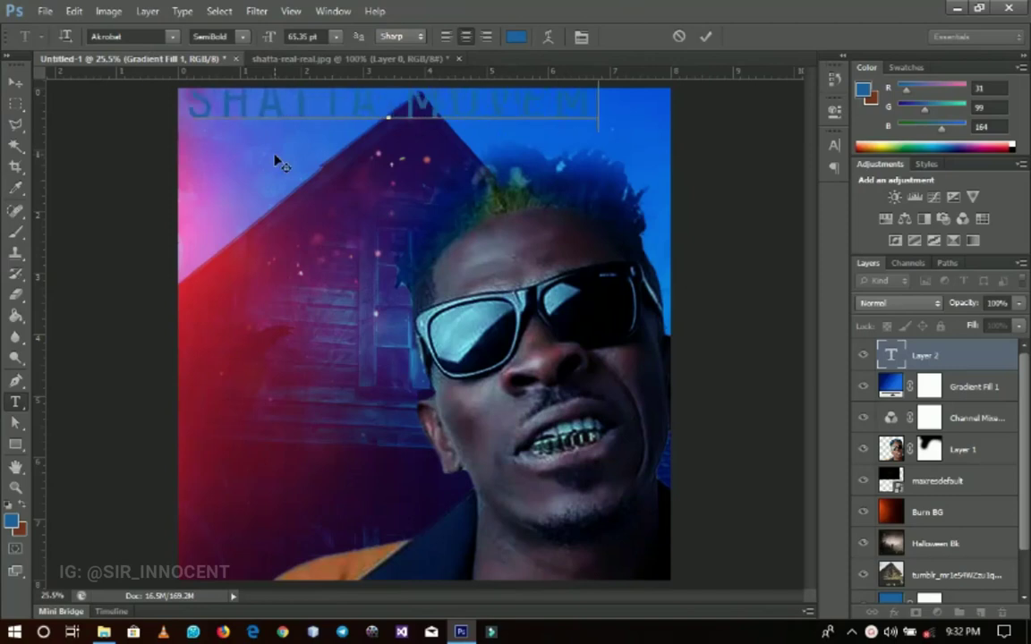
pyautogui.write('ENT EMPI')
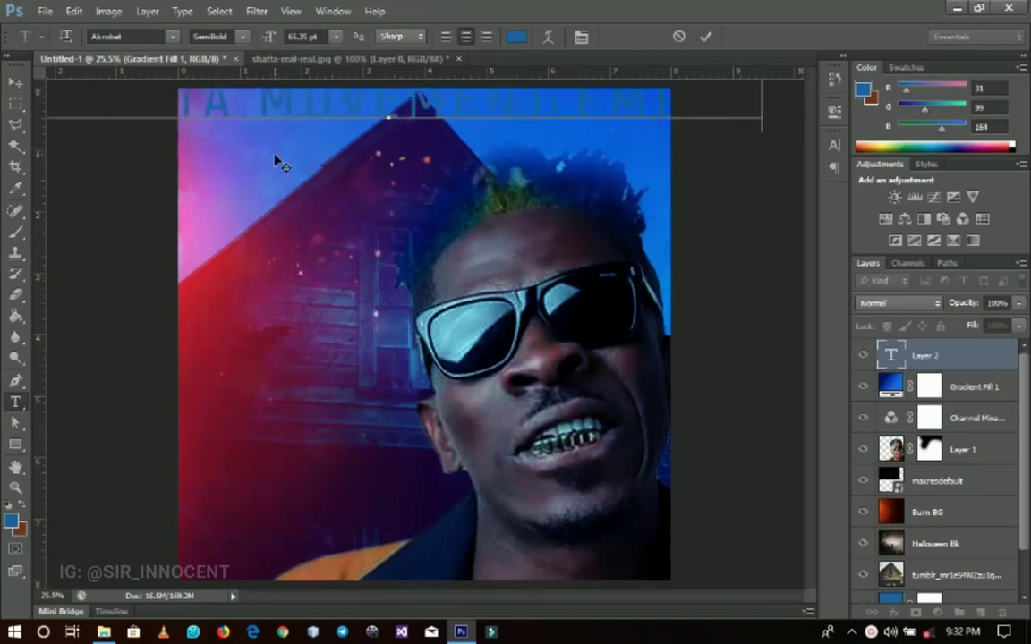
# Set the colour of the whole SHATTA MOVEMENT EMPIRE text to white.
pyautogui.hotkey('ctrl', 'a')
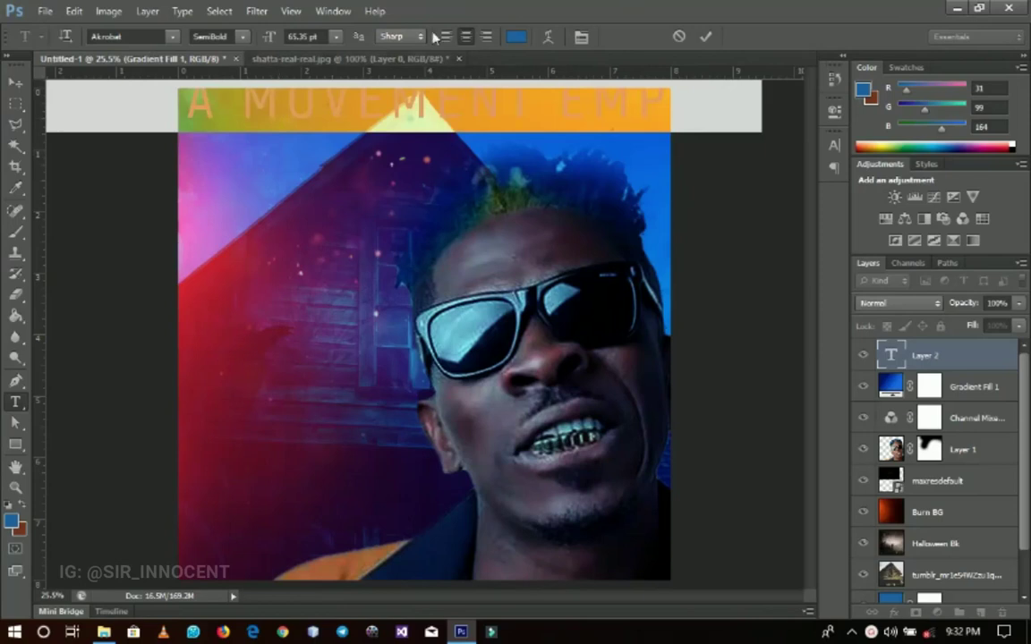
pyautogui.click(516, 36)
pyautogui.moveTo(663, 368); pyautogui.dragTo(660, 333)
pyautogui.click(1007, 322)
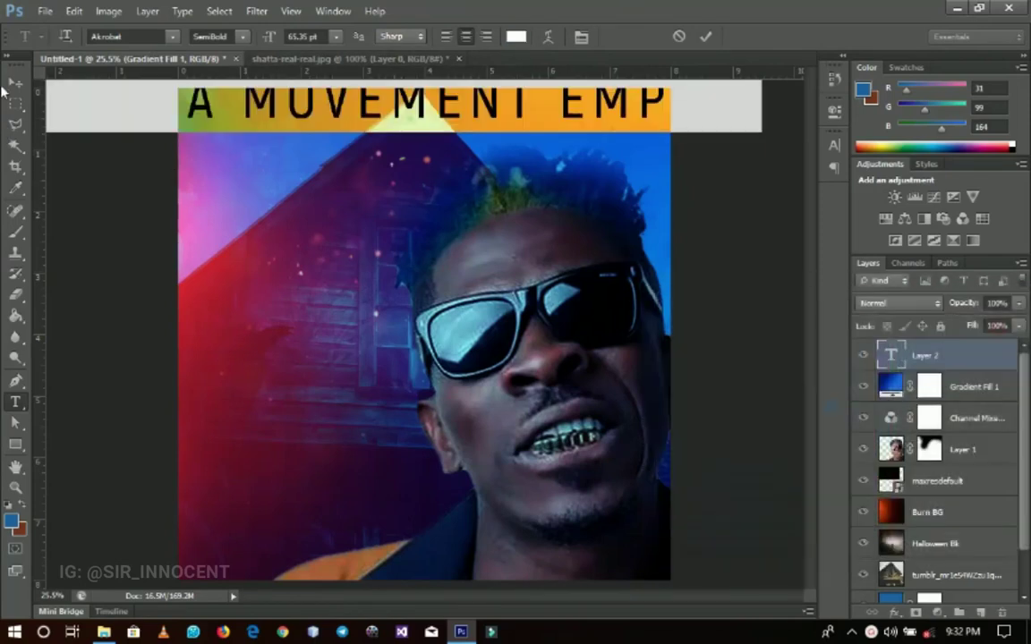
pyautogui.click(14, 83)
# Scale the SHATTA MOVEMENT EMPIRE text down to about 4.3 inches wide and centre it horizontally on the canvas.
pyautogui.hotkey('ctrl', 't')
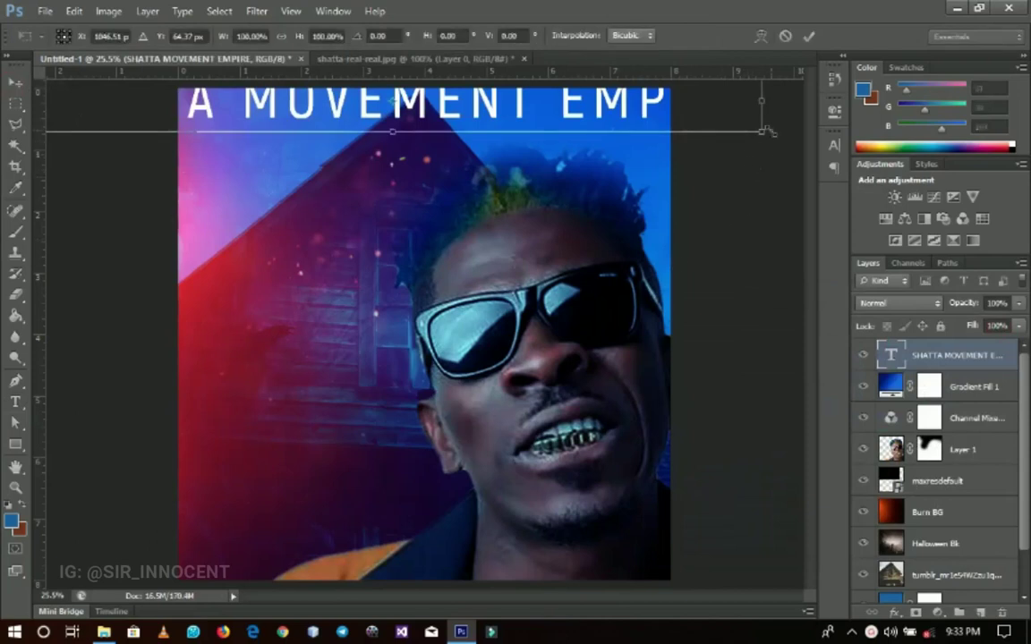
pyautogui.moveTo(763, 132); pyautogui.dragTo(526, 112)
pyautogui.press('Return')
pyautogui.hotkey('ctrl', 'a')
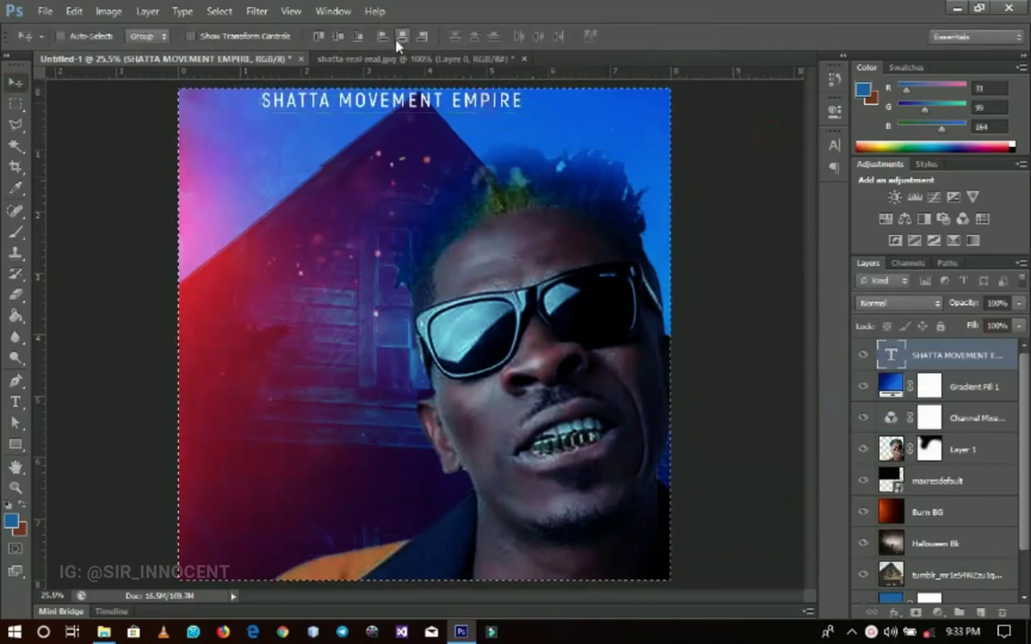
pyautogui.click(402, 36)
pyautogui.hotkey('ctrl', 'd')
# Move the SHATTA MOVEMENT EMPIRE text slightly below the canvas's upper edge and enlarge it to about 114% around its centre.
pyautogui.moveTo(414, 133); pyautogui.dragTo(470, 149)
pyautogui.hotkey('ctrl', 't')
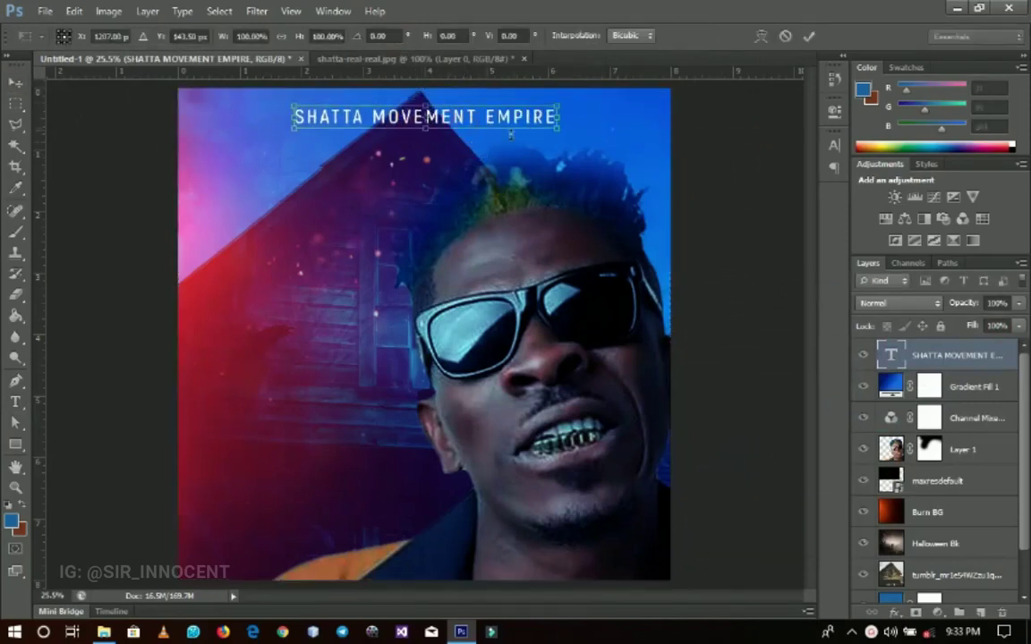
pyautogui.moveTo(556, 106); pyautogui.dragTo(573, 103)
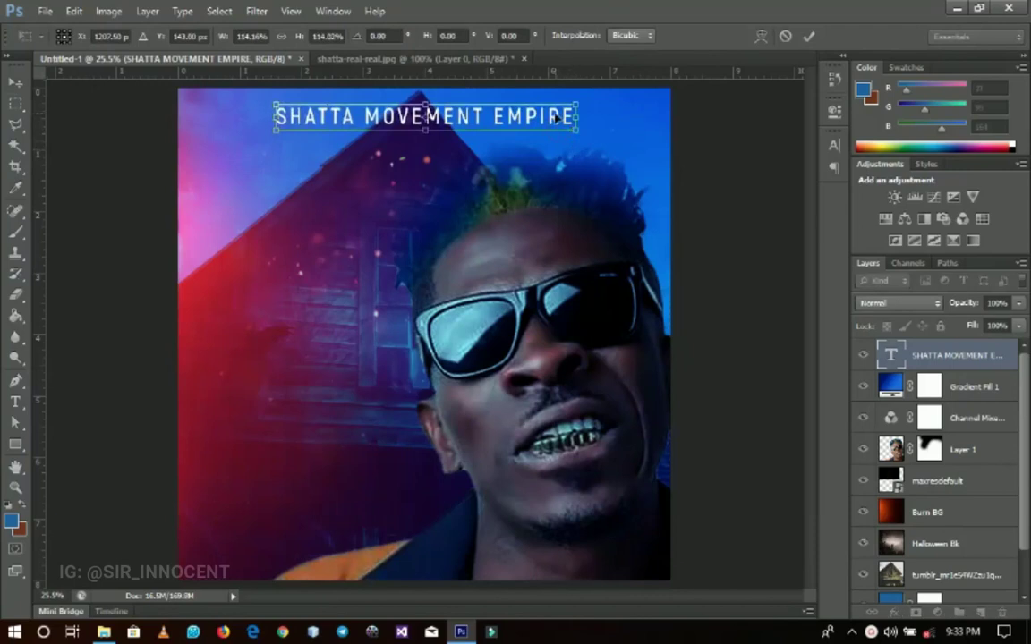
pyautogui.press('Return')
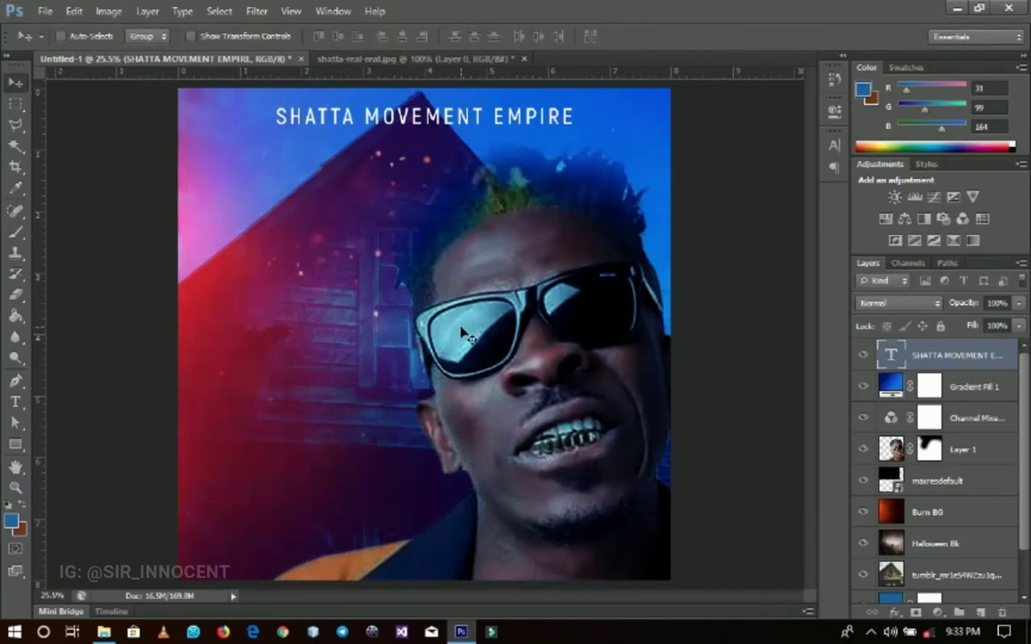
# Add the two-line text "Shatta Wale" over the house, with one word per line.
pyautogui.press('t')
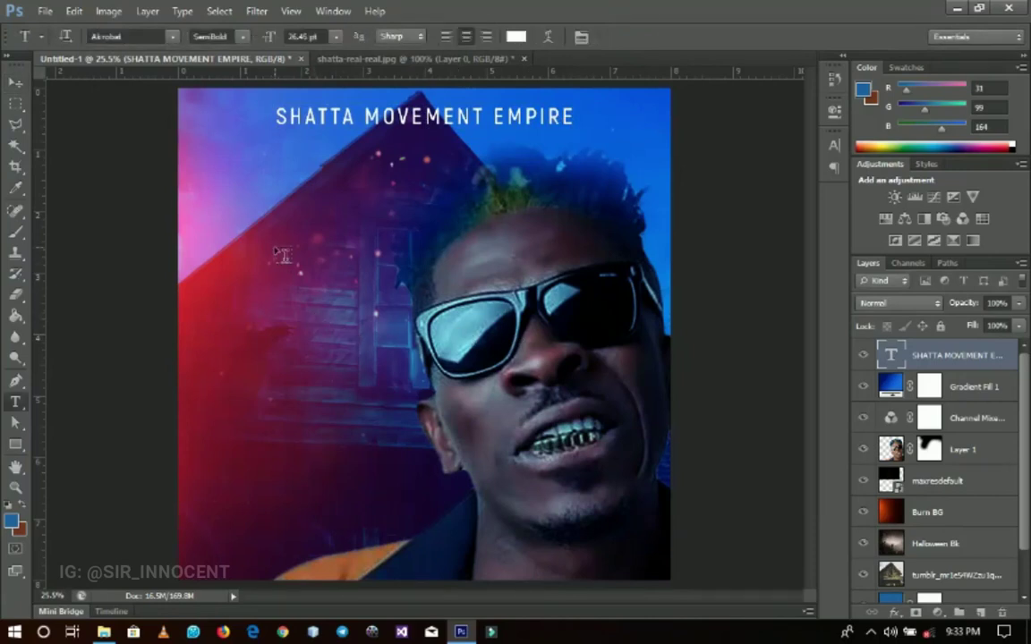
pyautogui.click(278, 254)
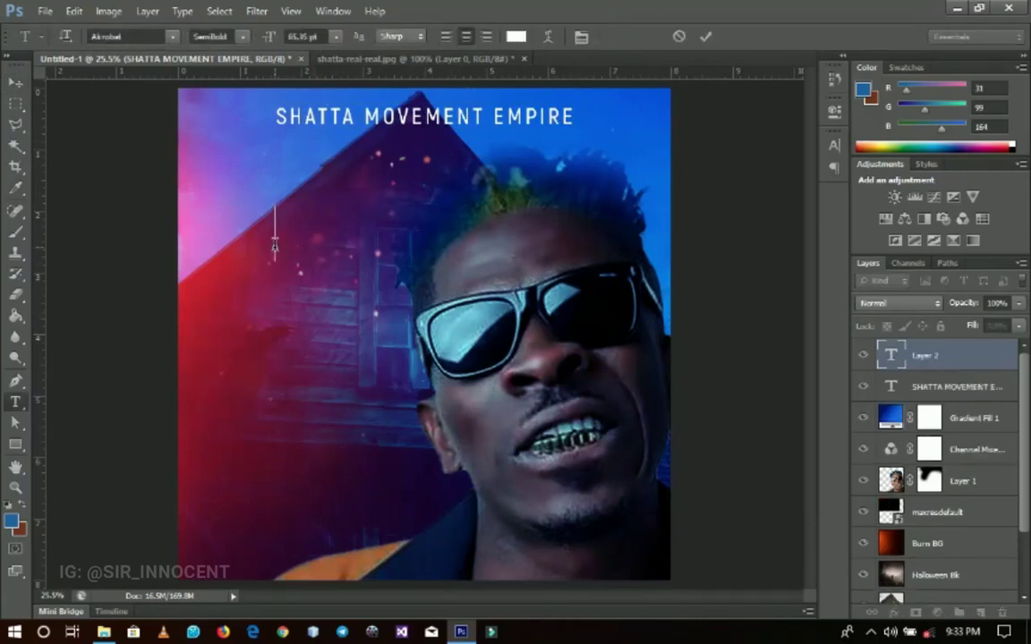
pyautogui.write('SH')
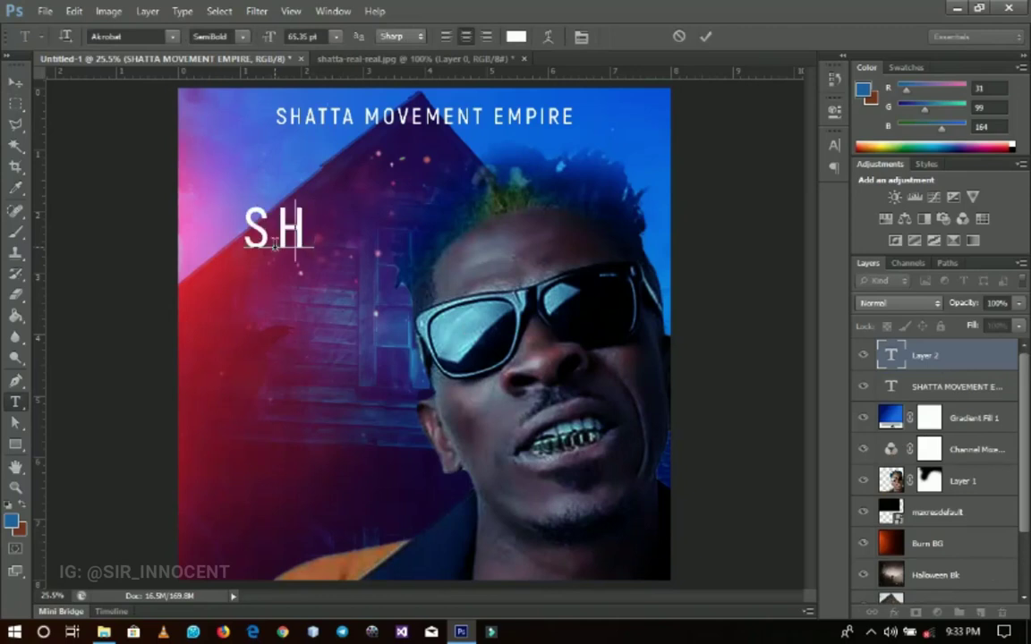
pyautogui.press('BackSpace')
pyautogui.press('BackSpace')
pyautogui.write('S')
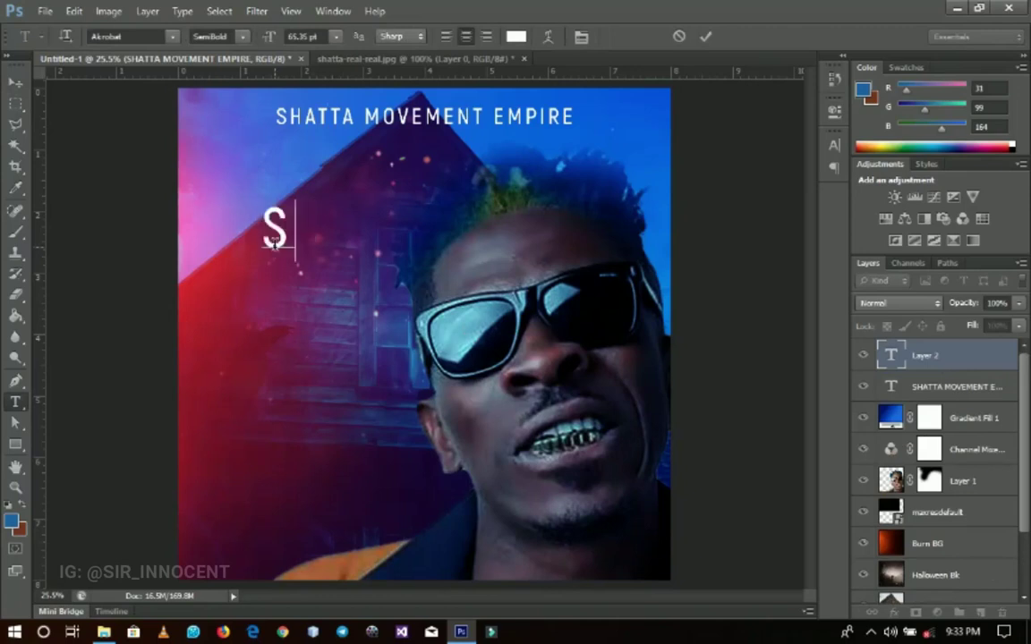
pyautogui.write('hatta')
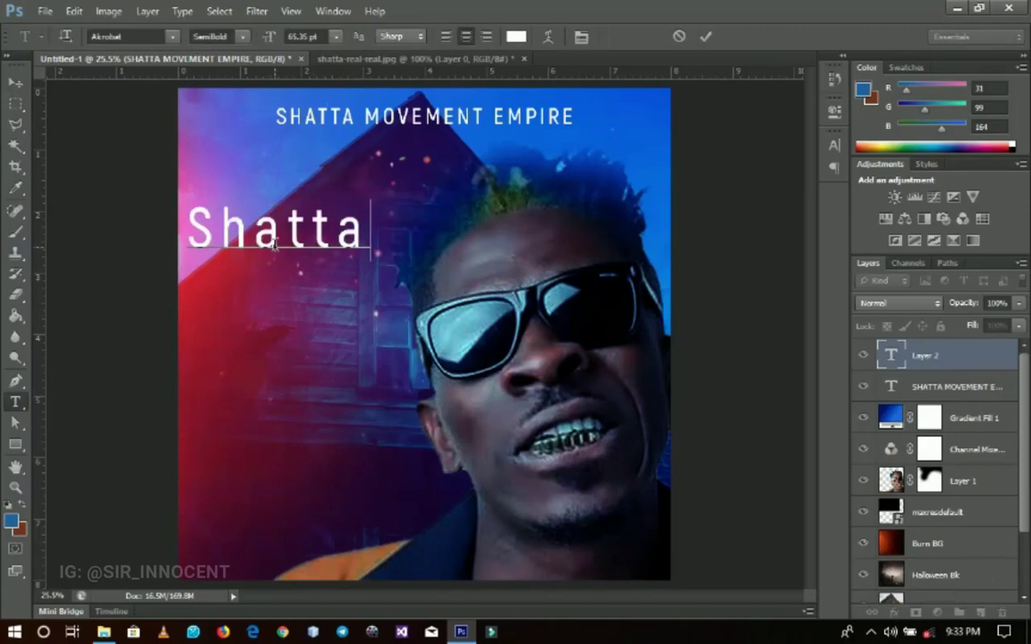
pyautogui.write('Wall')
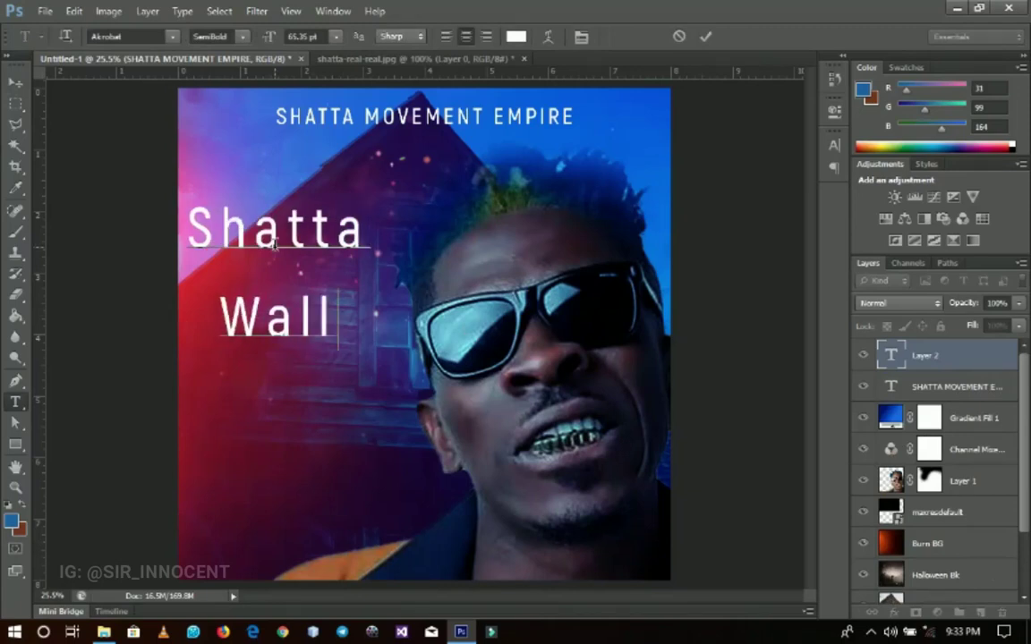
pyautogui.press('BackSpace')
pyautogui.write('e')
# Change the font of the whole Shatta Wale text to Ferro Rosso.
pyautogui.hotkey('ctrl', 'a')
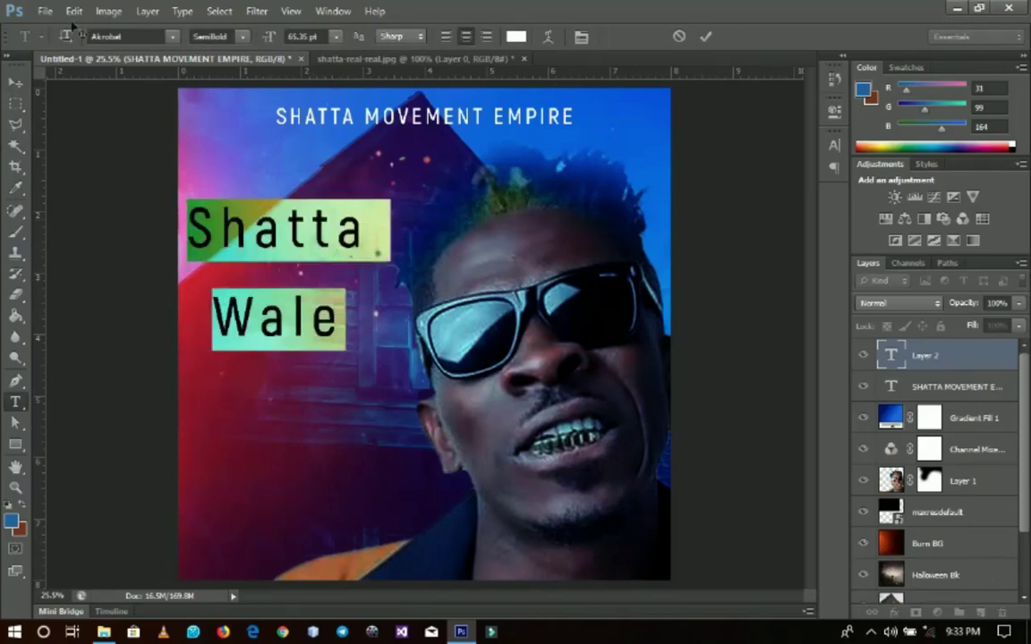
pyautogui.click(119, 37)
pyautogui.write('Ferro Rosso')
pyautogui.press('Return')
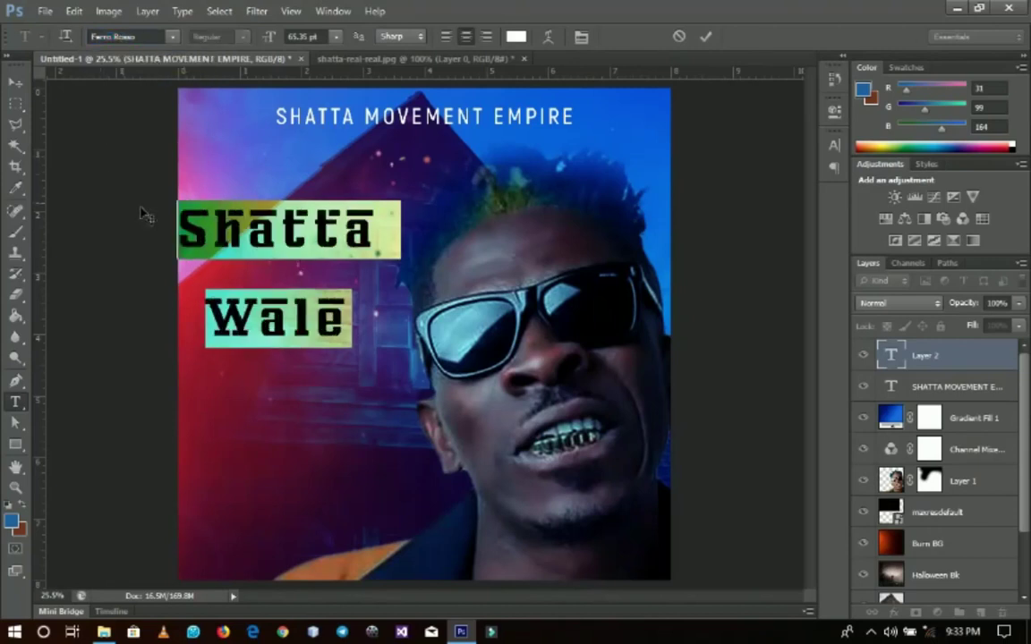
# Tighten the Shatta Wale text by setting its leading to 55.72 pt and its tracking to 0.
pyautogui.click(581, 38)
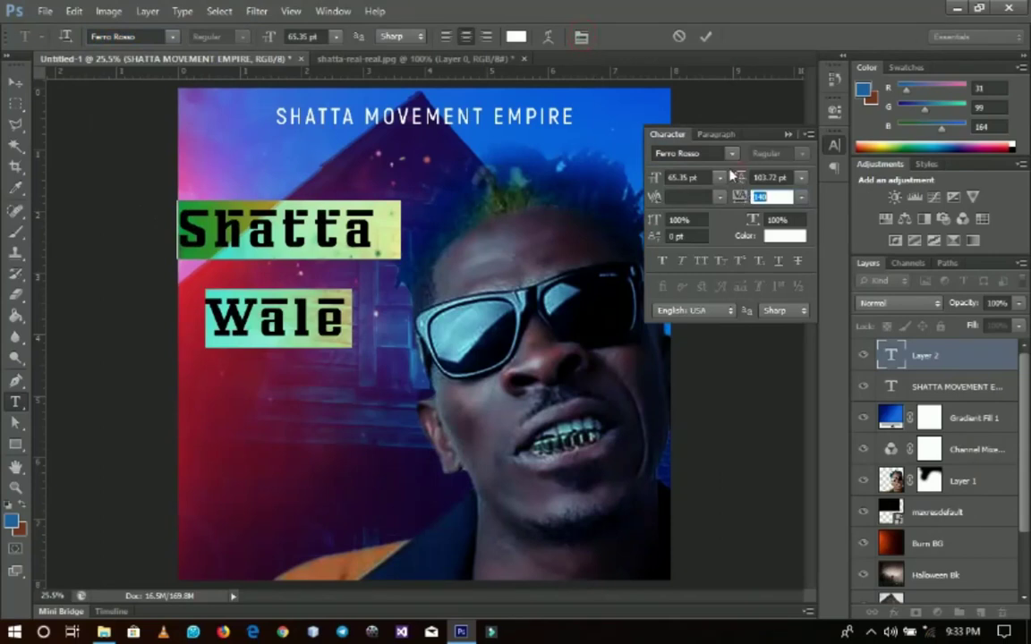
pyautogui.moveTo(741, 182); pyautogui.dragTo(702, 162)
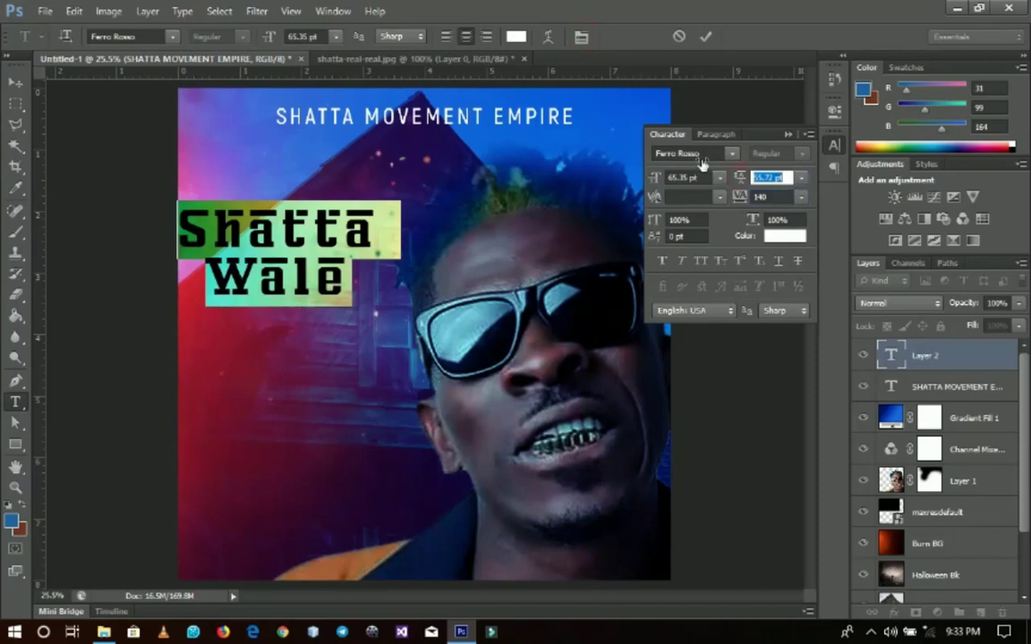
pyautogui.press('Tab')
pyautogui.press('Down')
pyautogui.press('Down')
pyautogui.press('Down')
pyautogui.press('Down')
pyautogui.press('Down')
pyautogui.press('Down')
pyautogui.press('Down')
pyautogui.press('Down')
pyautogui.press('Down')
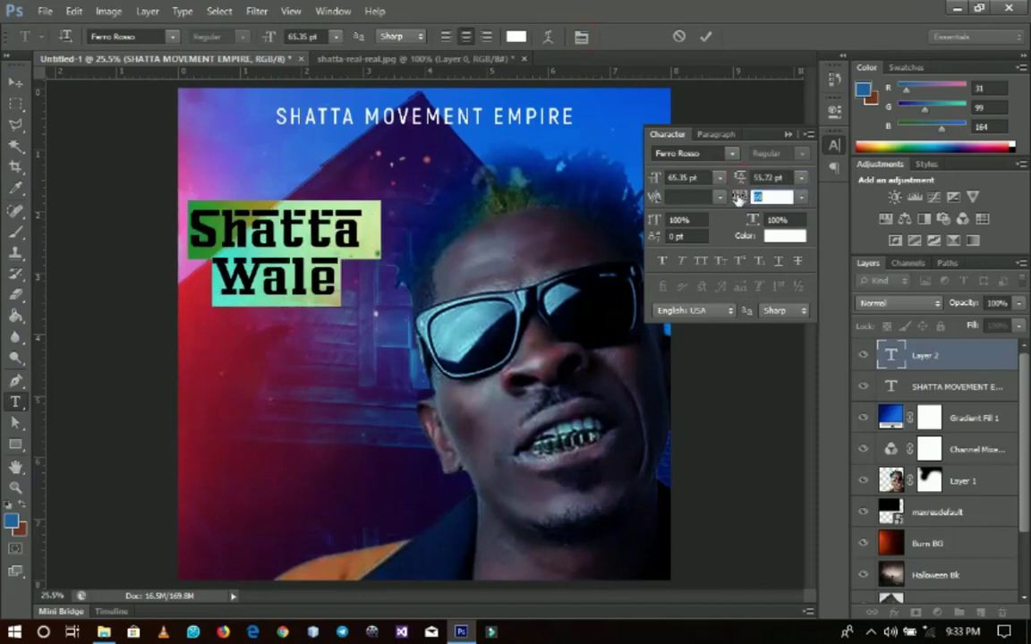
pyautogui.press('Down')
pyautogui.press('Down')
pyautogui.press('Down')
pyautogui.press('Down')
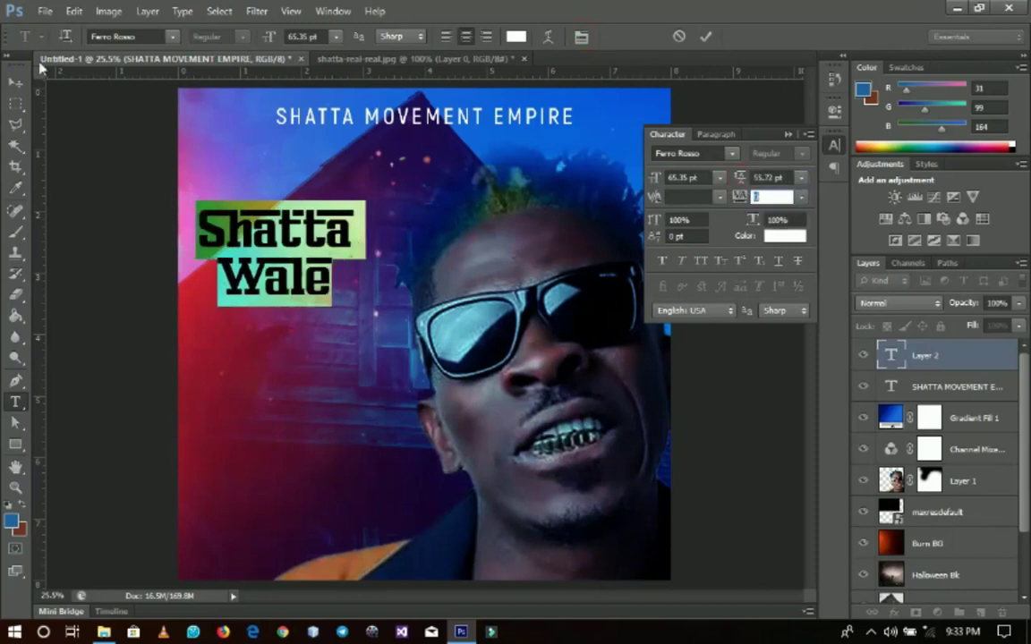
# Enlarge the Shatta Wale text to about 128% around its centre and move it down, just inside the canvas's left edge.
pyautogui.click(18, 83)
pyautogui.hotkey('ctrl', 't')
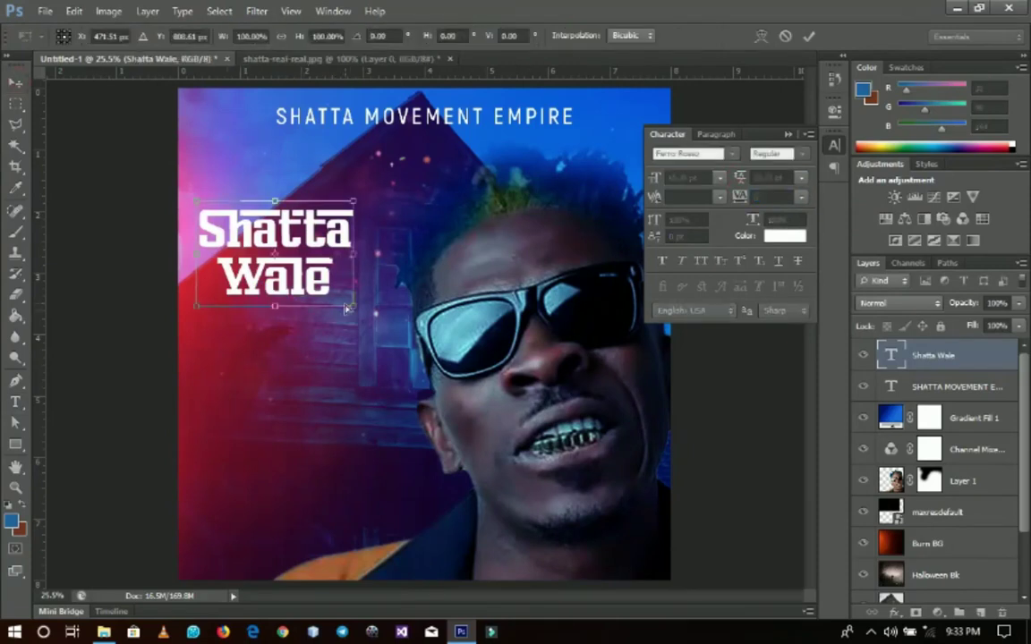
pyautogui.moveTo(353, 306); pyautogui.dragTo(375, 324)
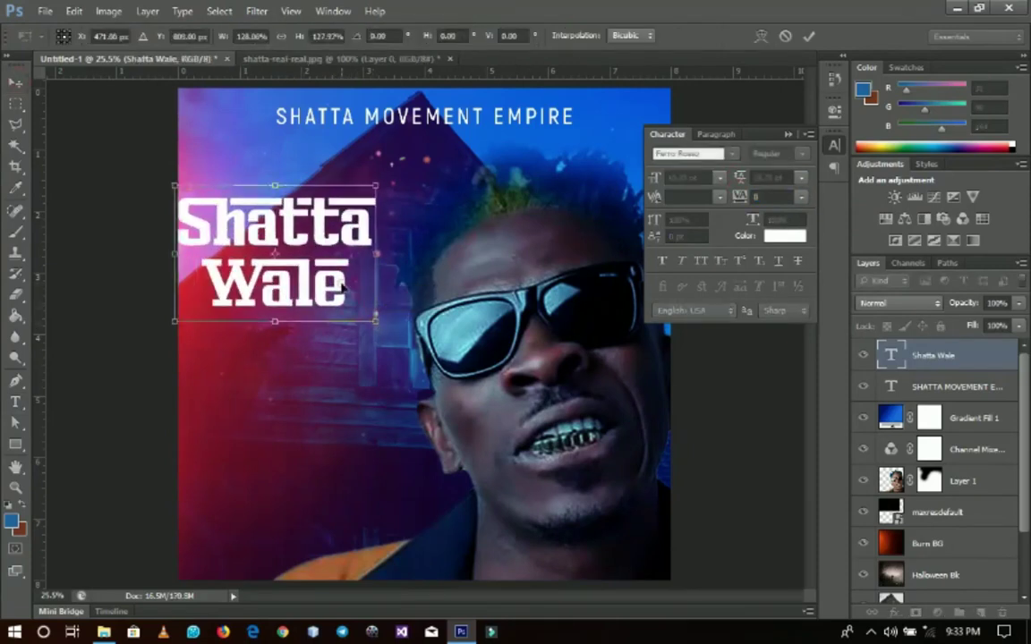
pyautogui.press('Return')
pyautogui.moveTo(318, 248); pyautogui.dragTo(338, 298)
# Enlarge the Shatta Wale text by a further 108% to about 3.5 inches wide and move it slightly down beside the sunglasses.
pyautogui.hotkey('ctrl', 't')
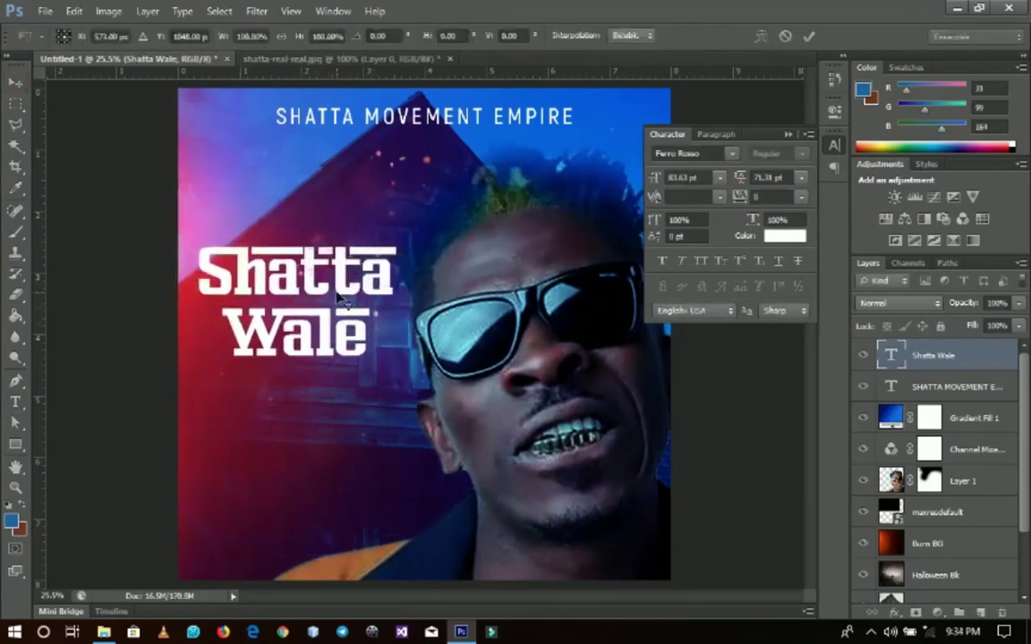
pyautogui.moveTo(399, 234); pyautogui.dragTo(407, 231)
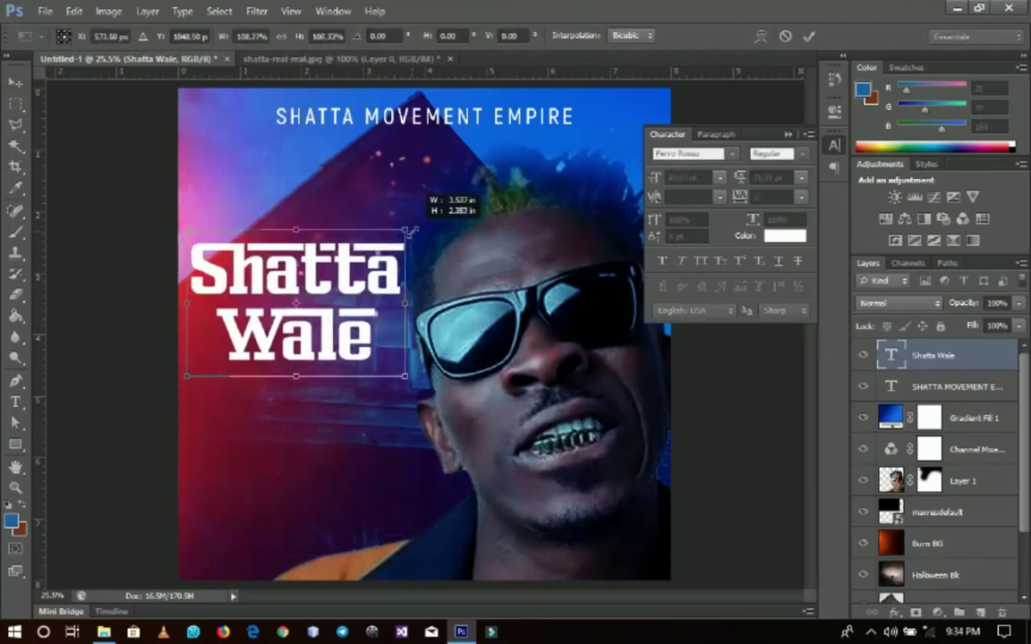
pyautogui.press('Return')
pyautogui.moveTo(366, 308); pyautogui.dragTo(360, 333)
# Add a drop shadow with a size of about 79 px to the Shatta Wale text layer.
pyautogui.rightClick(944, 361)
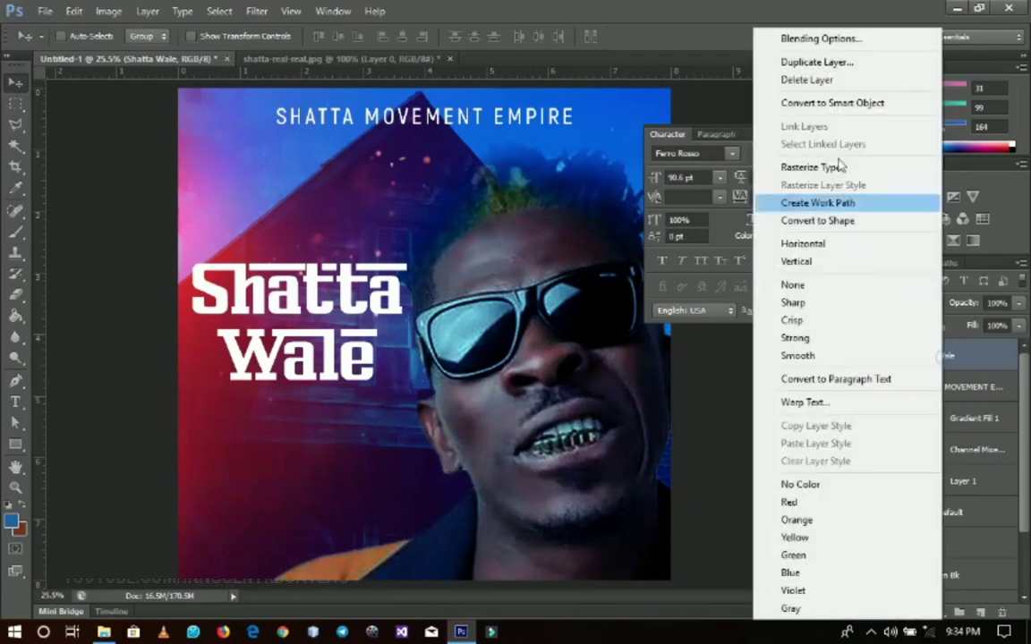
pyautogui.press('Escape')
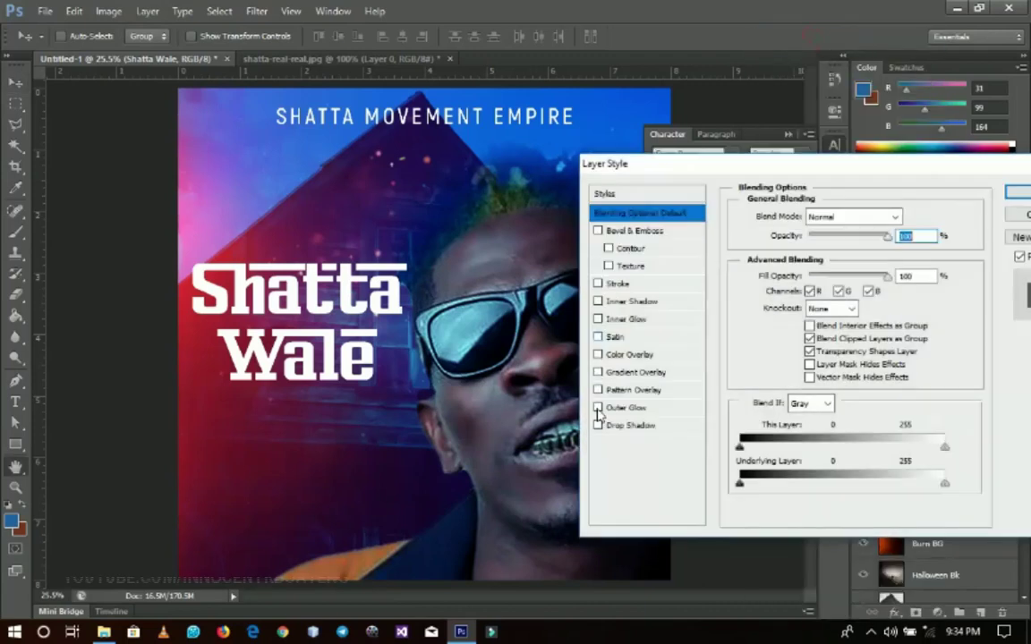
pyautogui.click(626, 426)
pyautogui.moveTo(804, 326); pyautogui.dragTo(827, 332)
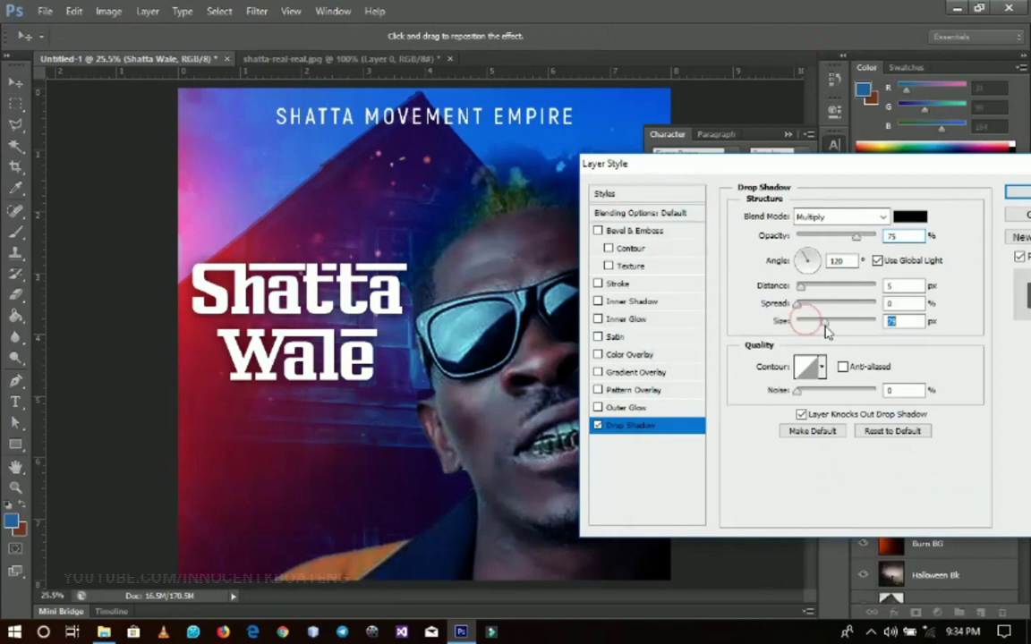
# Add an outer glow in light blue #4083fe with a size of about 40 px to the Shatta Wale text.
pyautogui.click(627, 408)
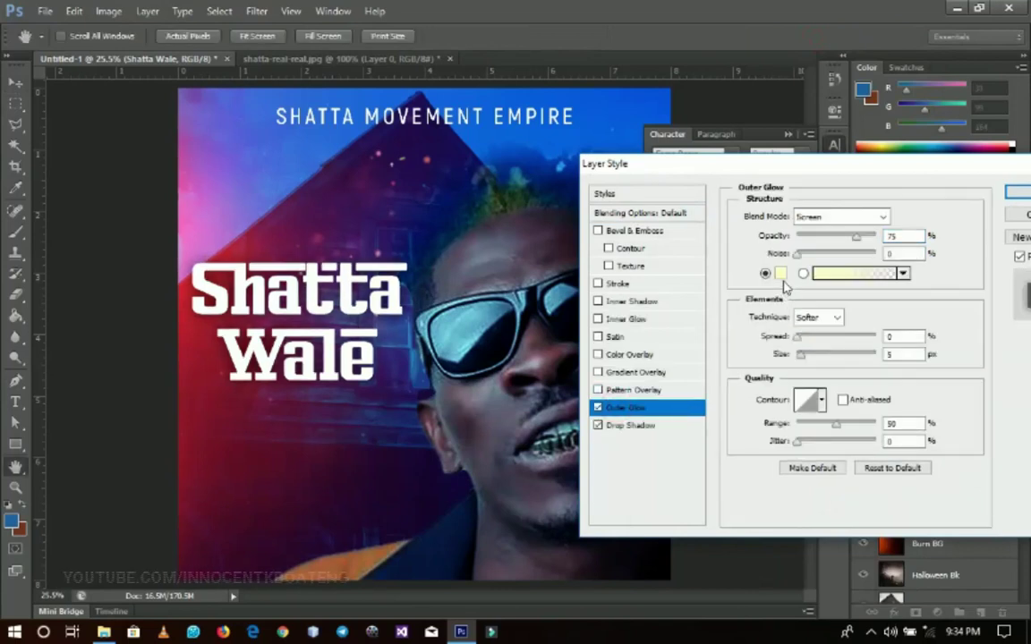
pyautogui.click(780, 273)
pyautogui.click(304, 107)
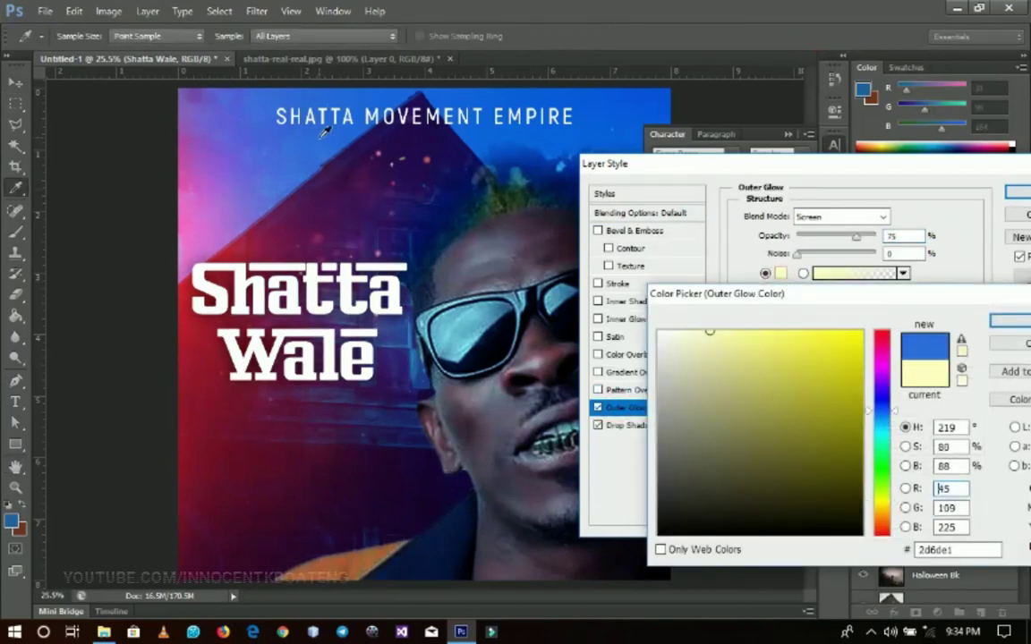
pyautogui.click(811, 332)
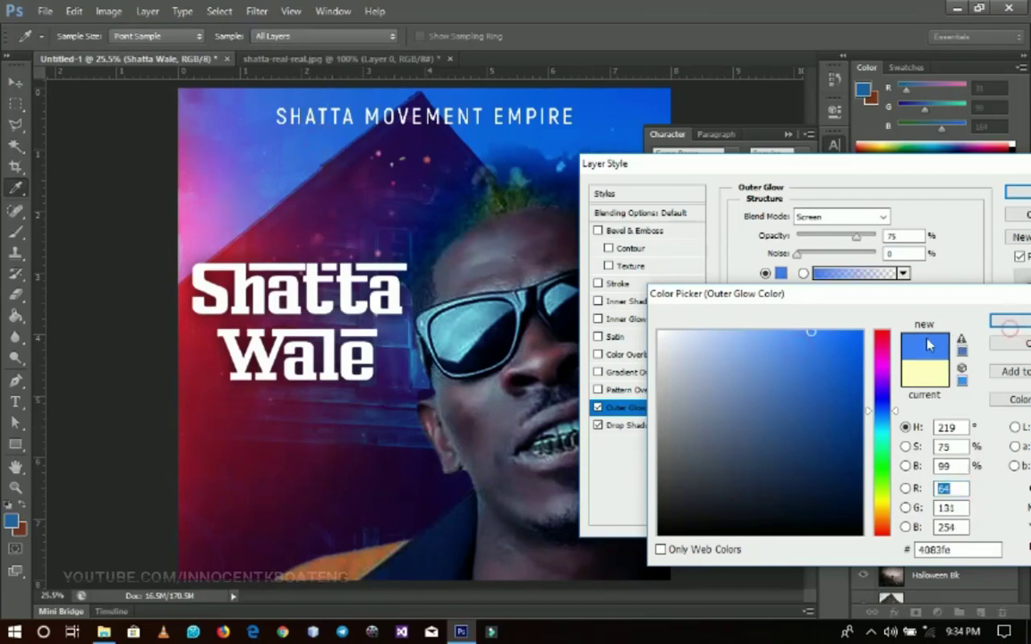
pyautogui.click(1007, 321)
pyautogui.moveTo(801, 357); pyautogui.dragTo(816, 362)
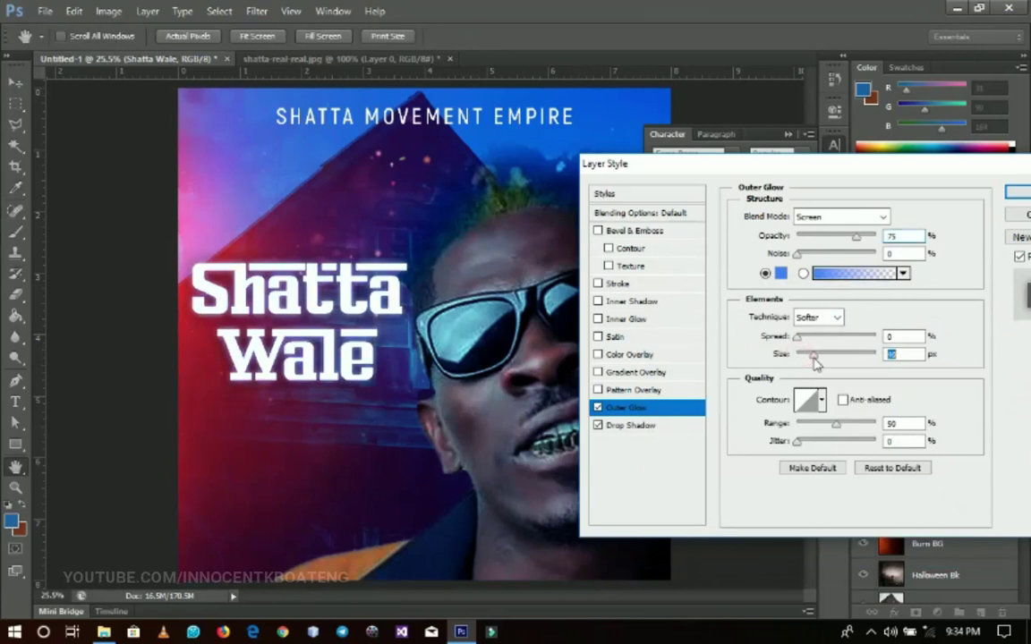
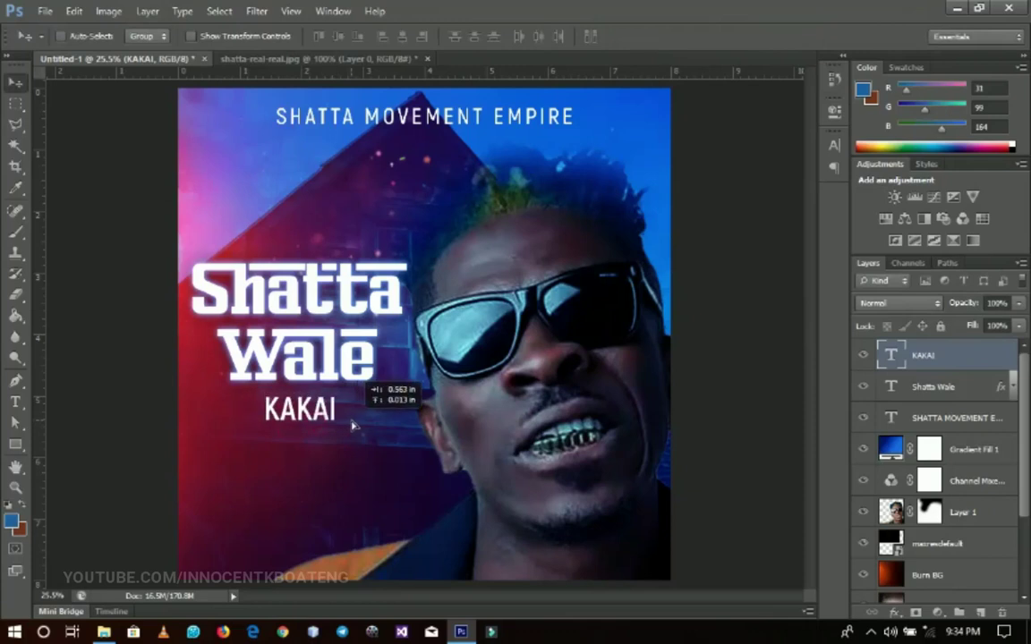
# Insert a hyphen and a space before the KAKAI text so it reads "- KAKAI".
pyautogui.press('t')
pyautogui.click(268, 404)
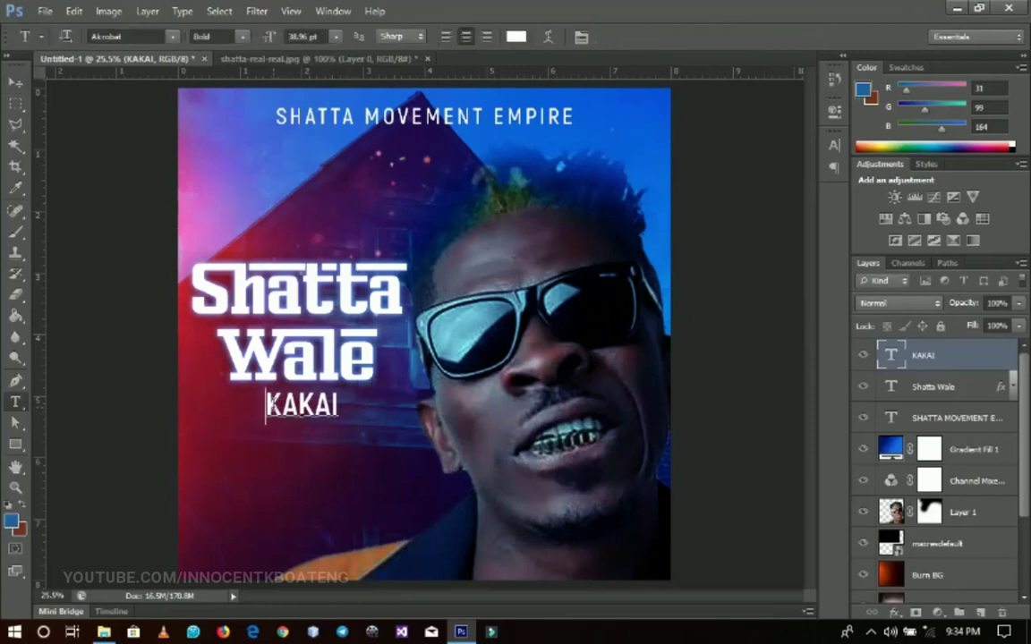
pyautogui.write('-')
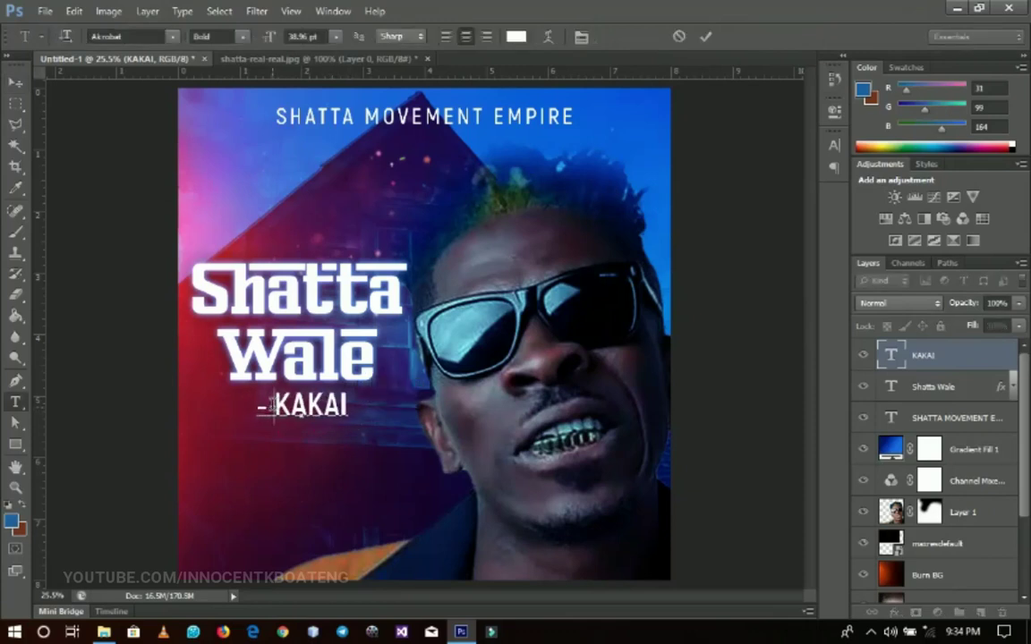
pyautogui.click(11, 83)
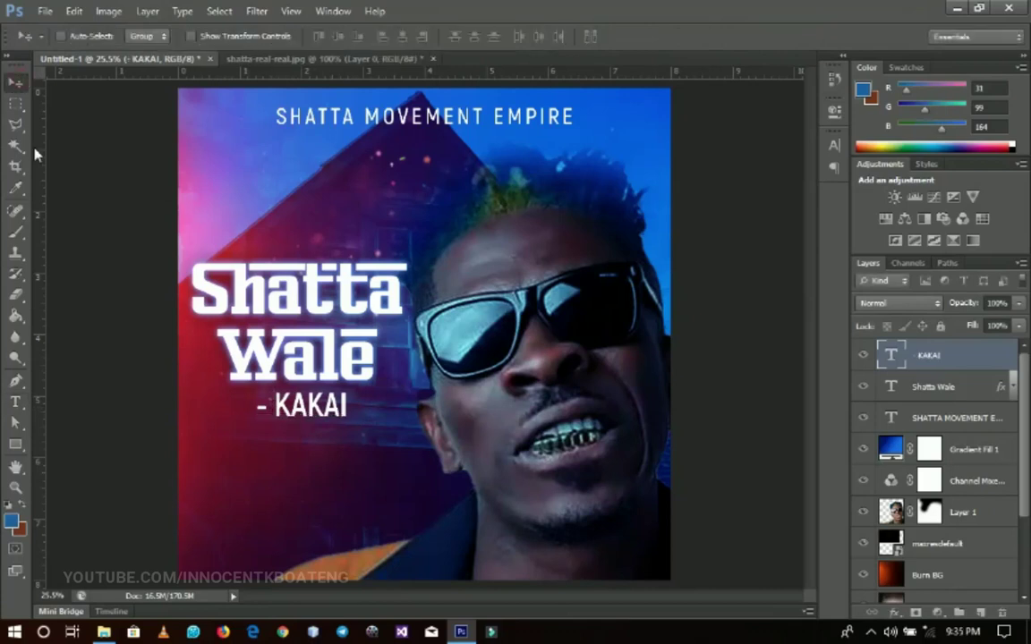
# Nudge the "- KAKAI" text slightly left to centre it under the Shatta Wale title.
pyautogui.press('Left')
pyautogui.press('Left')
pyautogui.press('Left')
pyautogui.press('Left')
pyautogui.press('Left')
pyautogui.press('Left')
pyautogui.press('Left')
pyautogui.press('Left')
pyautogui.press('Left')
pyautogui.press('Left')
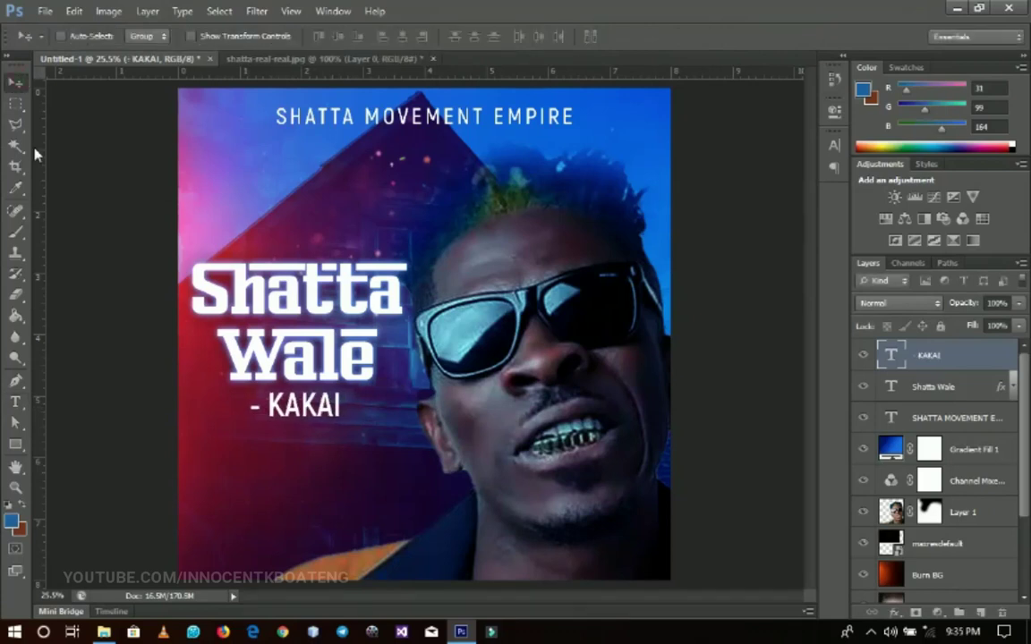
# Add a Curves adjustment layer above Gradient Fill 1 and pull the RGB curve's midpoint down slightly to darken the image.
pyautogui.click(971, 452)
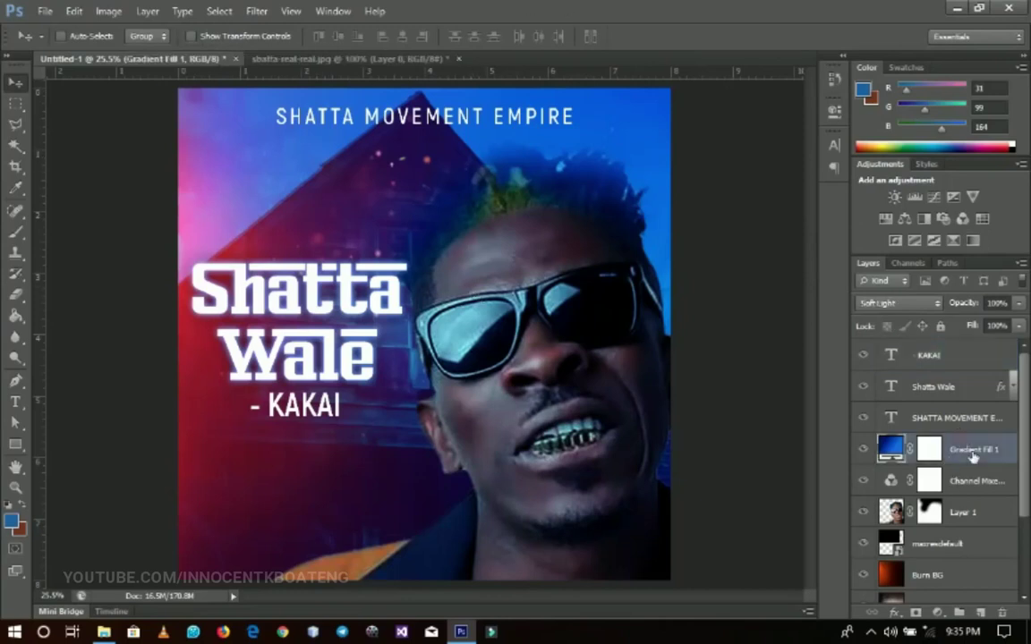
pyautogui.click(937, 613)
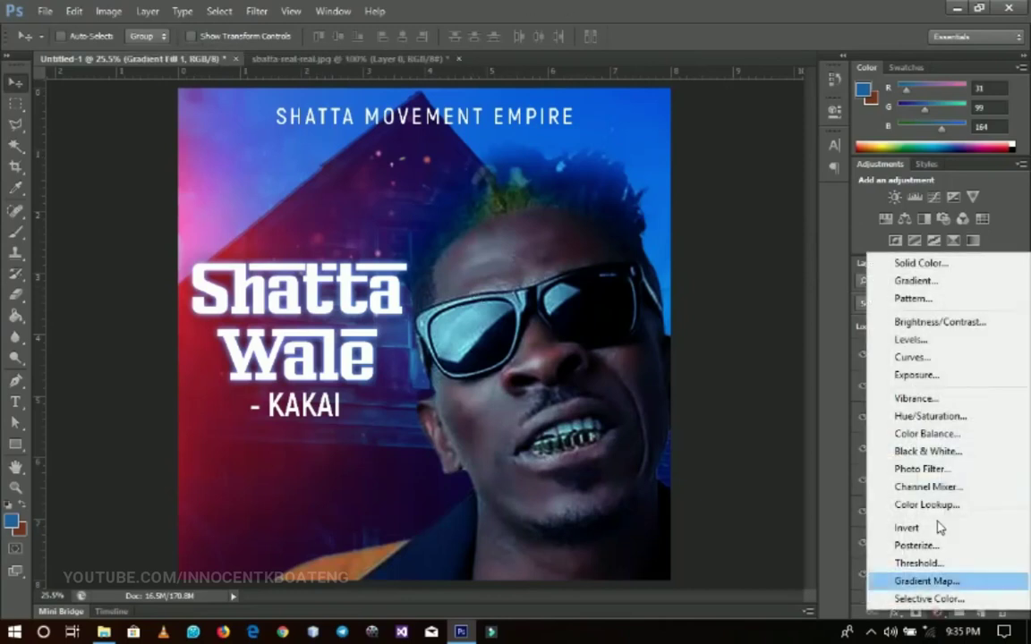
pyautogui.click(913, 358)
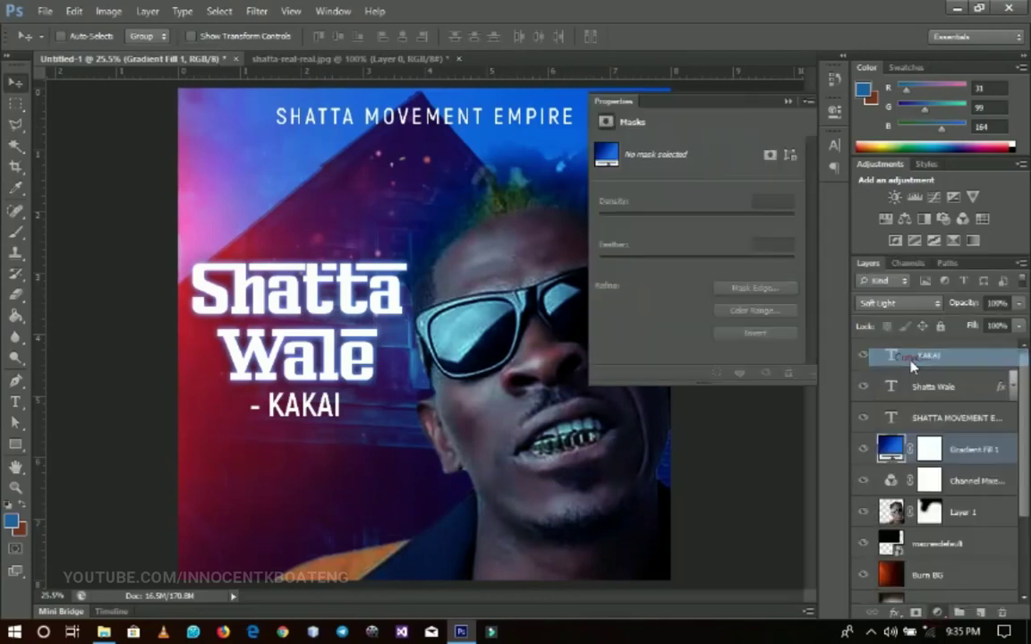
pyautogui.moveTo(719, 254); pyautogui.dragTo(711, 281)
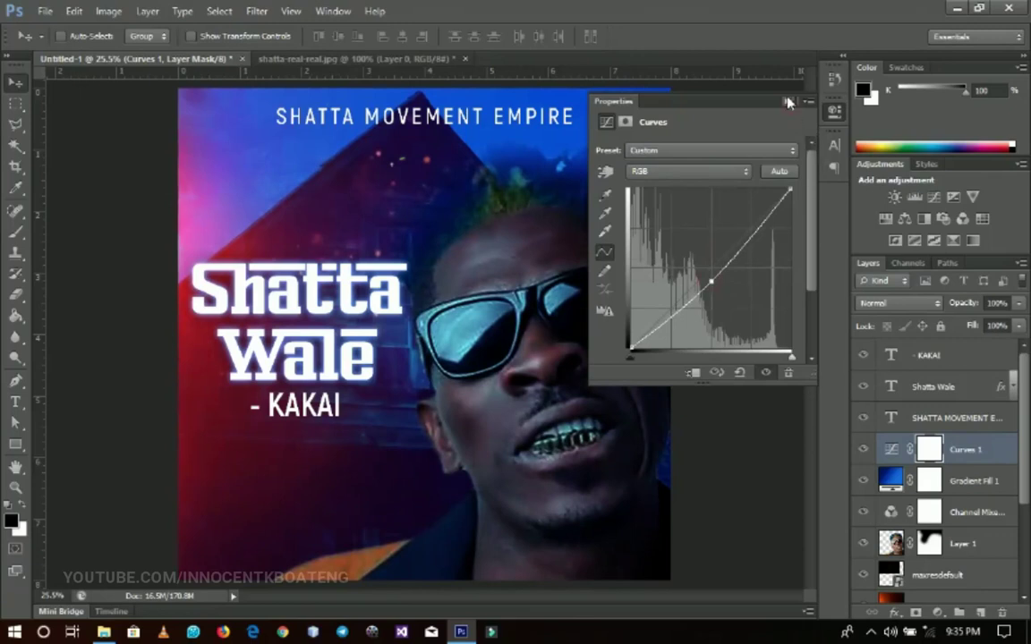
pyautogui.click(787, 102)
# Place the Advisory image from the Cover Art folder in File Explorer onto the cover and scale it to about 15.5% around its centre.
pyautogui.click(104, 632)
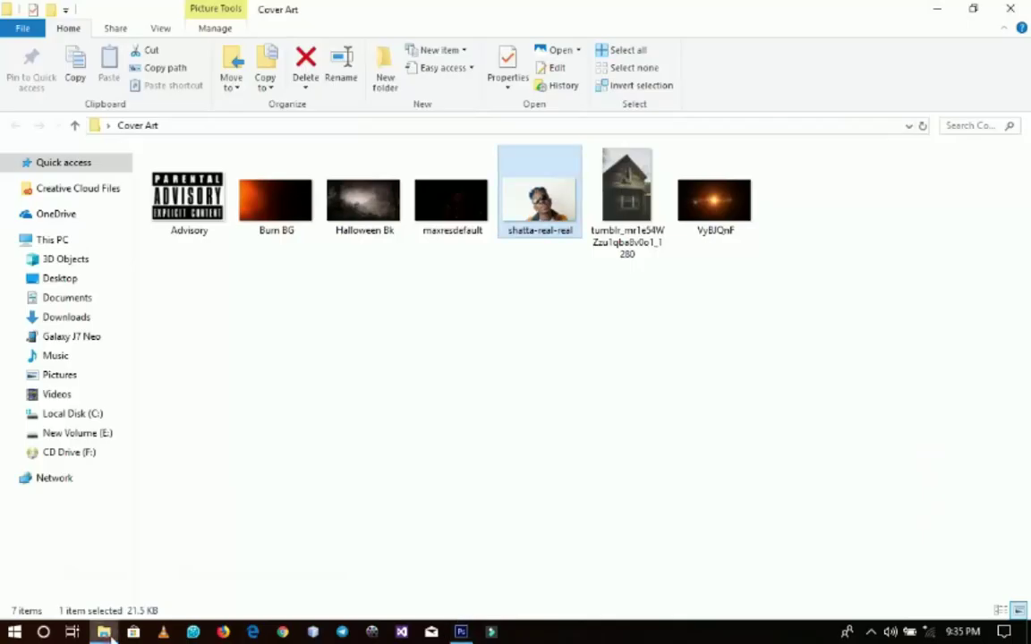
pyautogui.moveTo(201, 220); pyautogui.dragTo(368, 531)
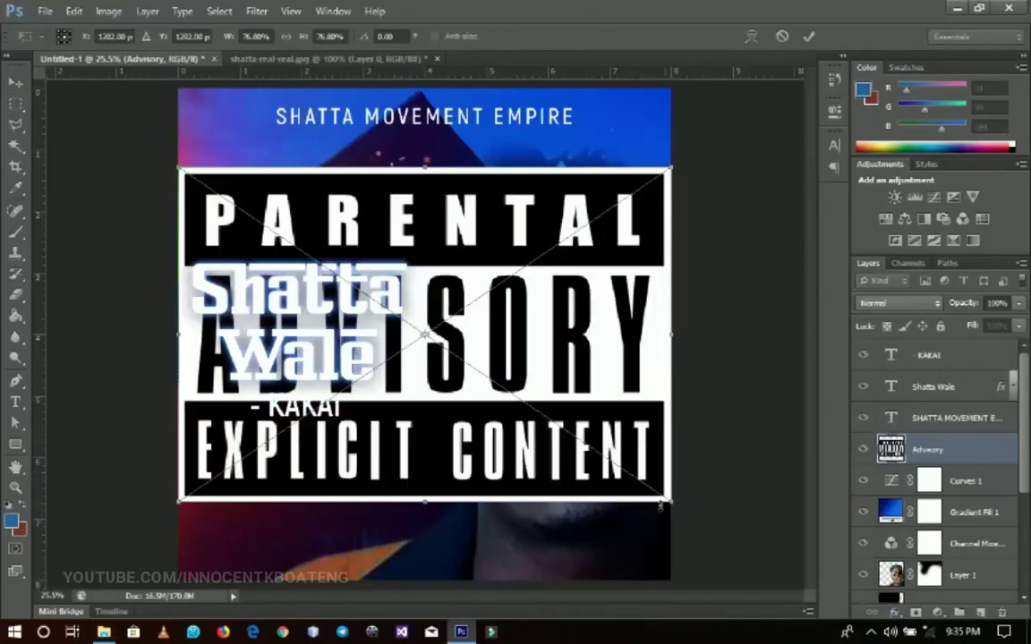
pyautogui.moveTo(677, 502); pyautogui.dragTo(501, 329)
pyautogui.press('Return')
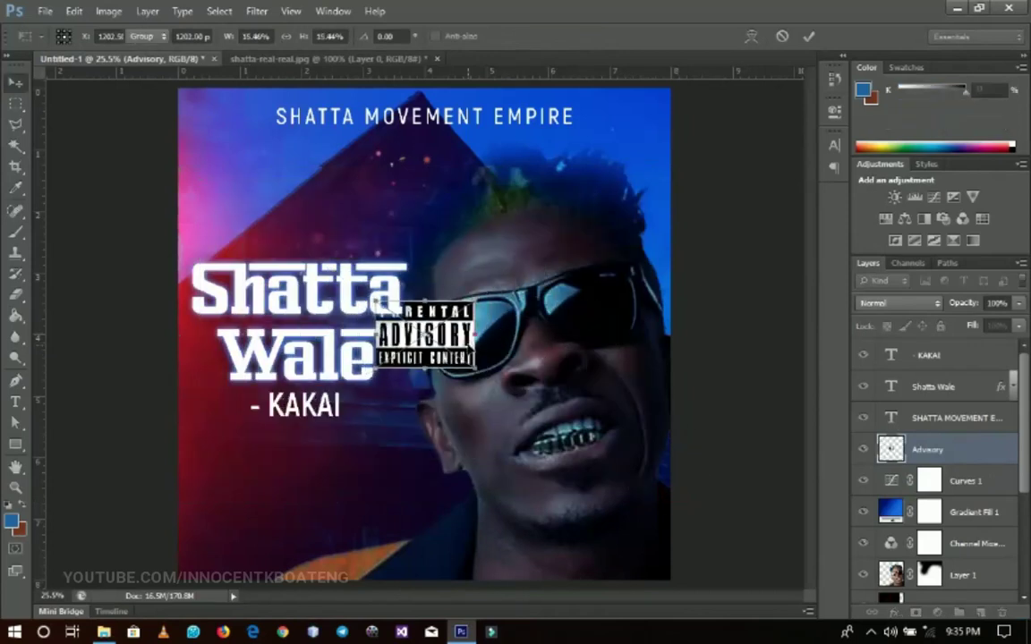
# Shrink the Advisory label to about 8.8% and move it into the lower-left area of the cover.
pyautogui.moveTo(477, 383); pyautogui.dragTo(330, 536)
pyautogui.hotkey('ctrl', 't')
pyautogui.moveTo(298, 491); pyautogui.dragTo(284, 504)
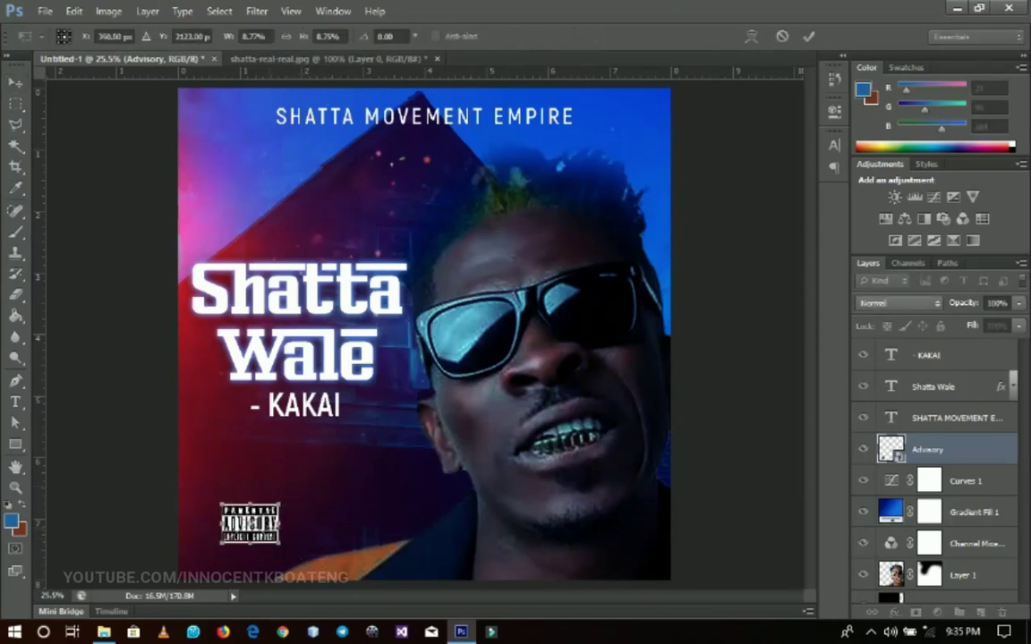
pyautogui.press('Return')
# Move the Advisory label closer into the cover's lower-left corner and enlarge it slightly around its centre.
pyautogui.moveTo(324, 529); pyautogui.dragTo(294, 555)
pyautogui.hotkey('ctrl', 't')
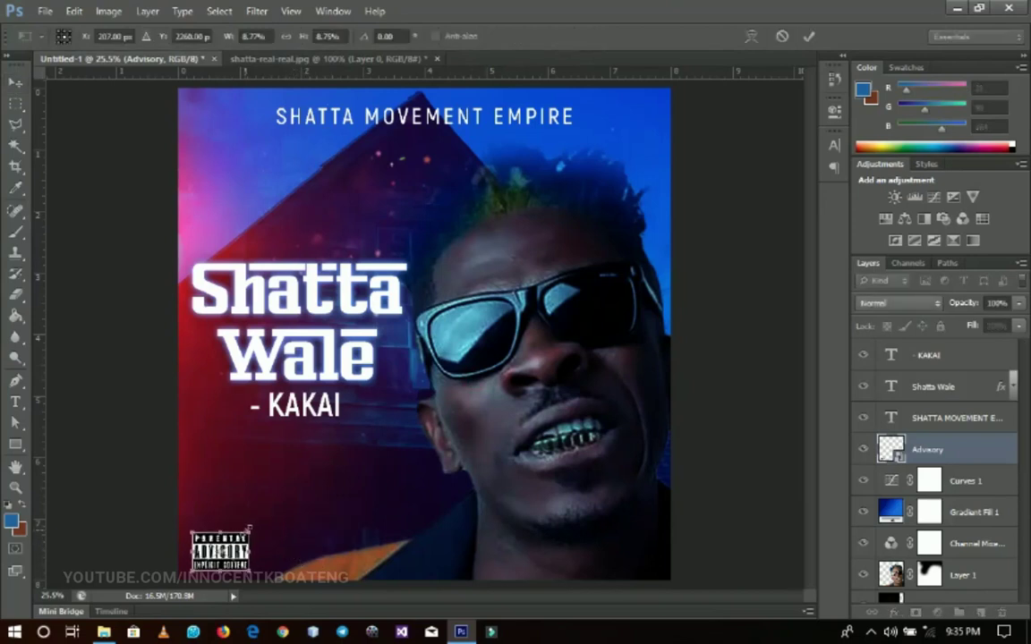
pyautogui.moveTo(250, 529); pyautogui.dragTo(254, 527)
pyautogui.press('Return')
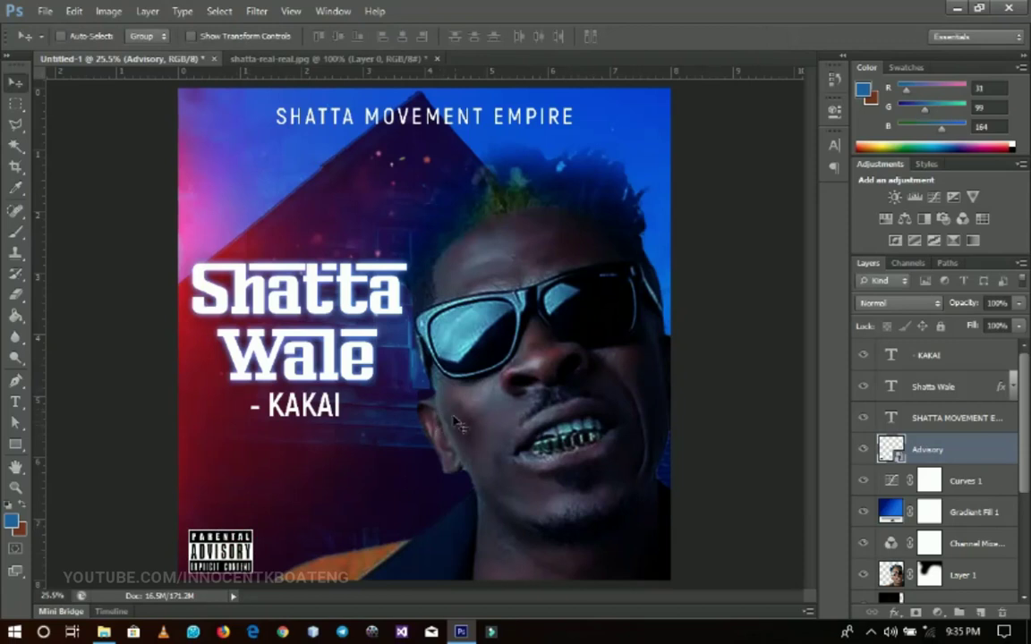
# Place the VyBJQnF flare image from the Cover Art folder in File Explorer onto the cover at its default size.
pyautogui.click(103, 632)
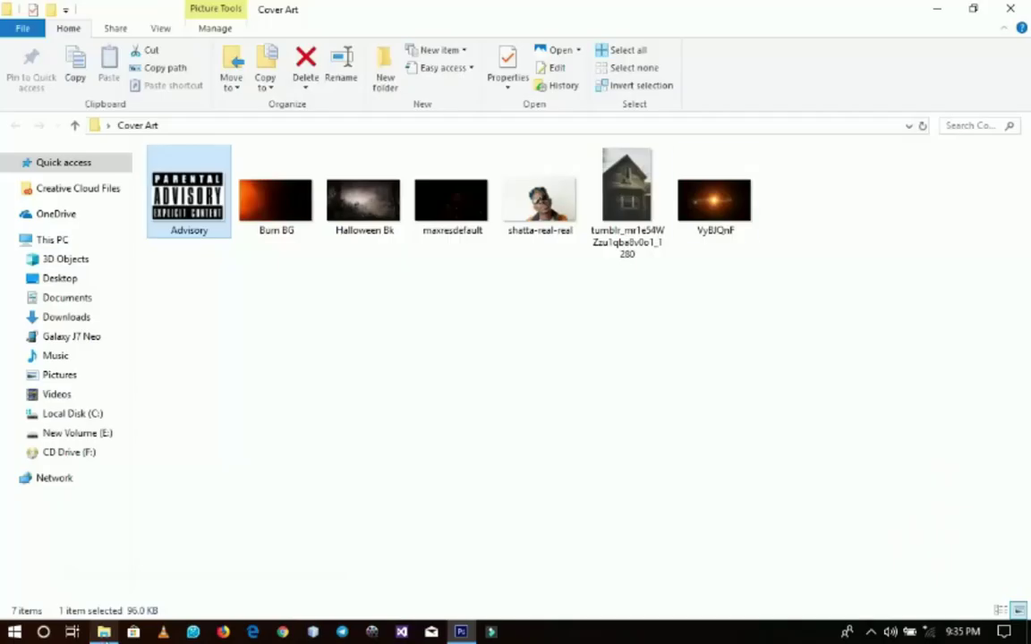
pyautogui.moveTo(721, 207); pyautogui.dragTo(461, 386)
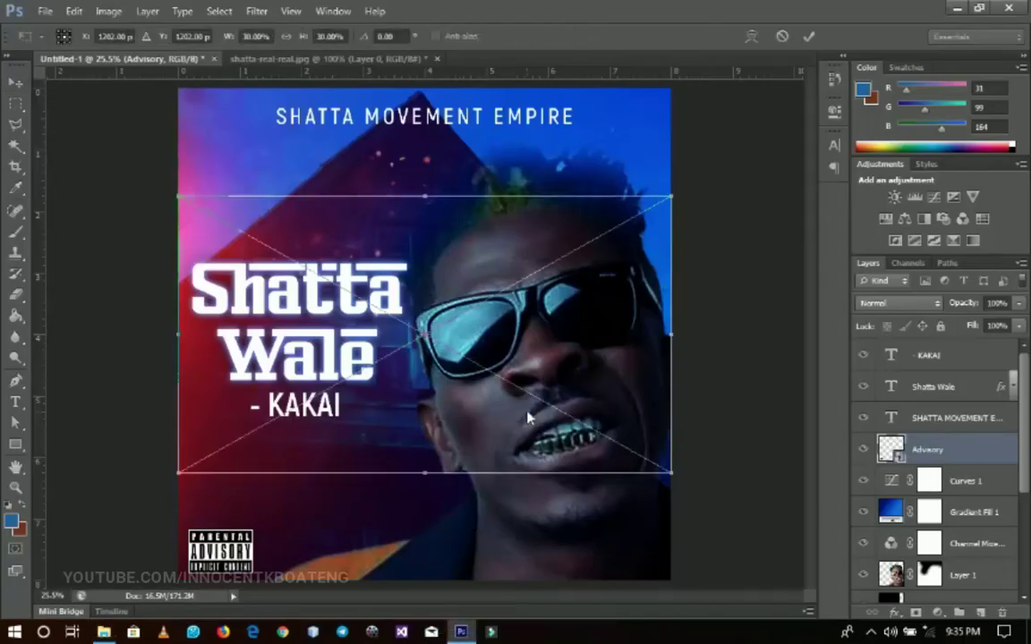
pyautogui.press('Return')
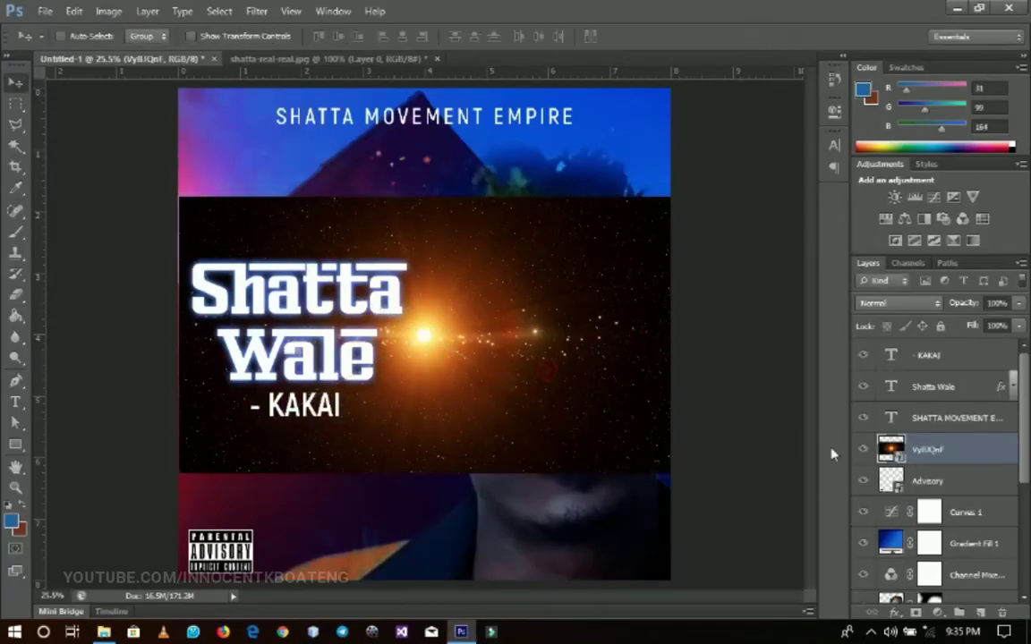
# Rasterize the VyBJQnF layer and set its blending mode to Screen.
pyautogui.rightClick(934, 464)
pyautogui.click(794, 224)
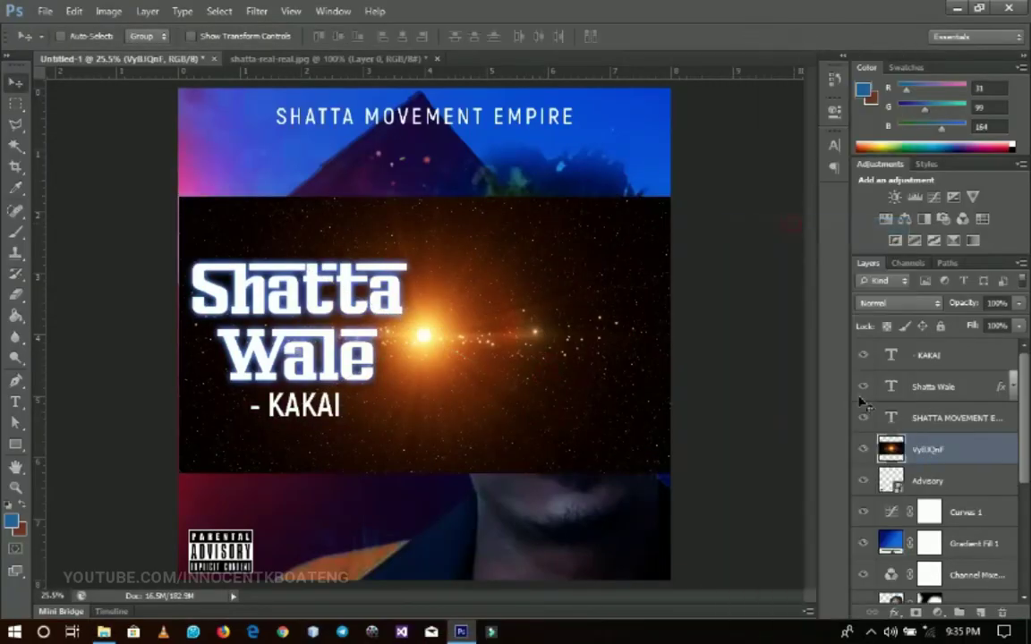
pyautogui.click(899, 302)
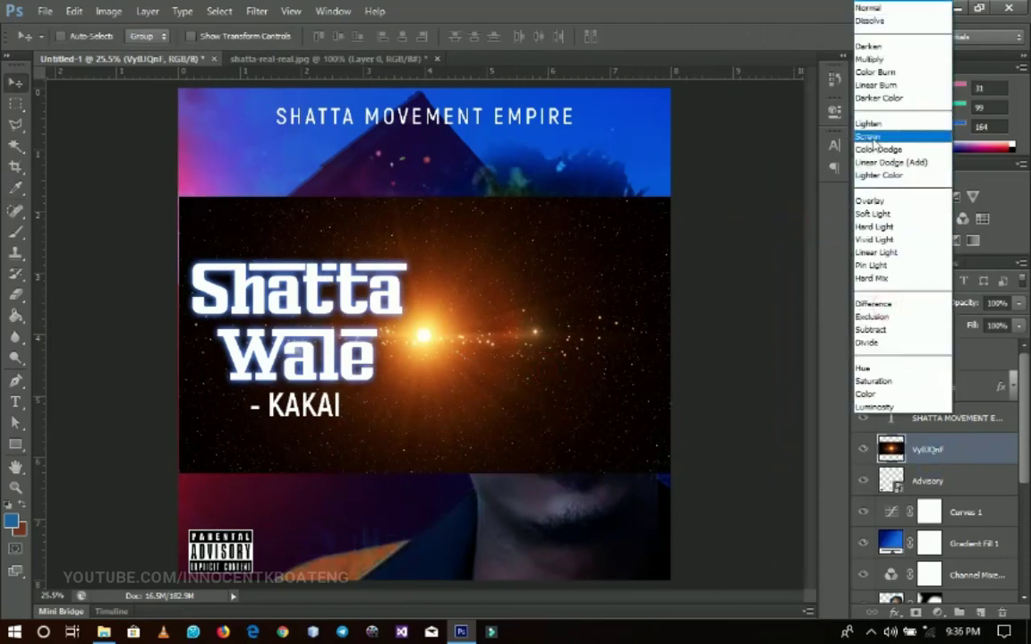
pyautogui.click(870, 137)
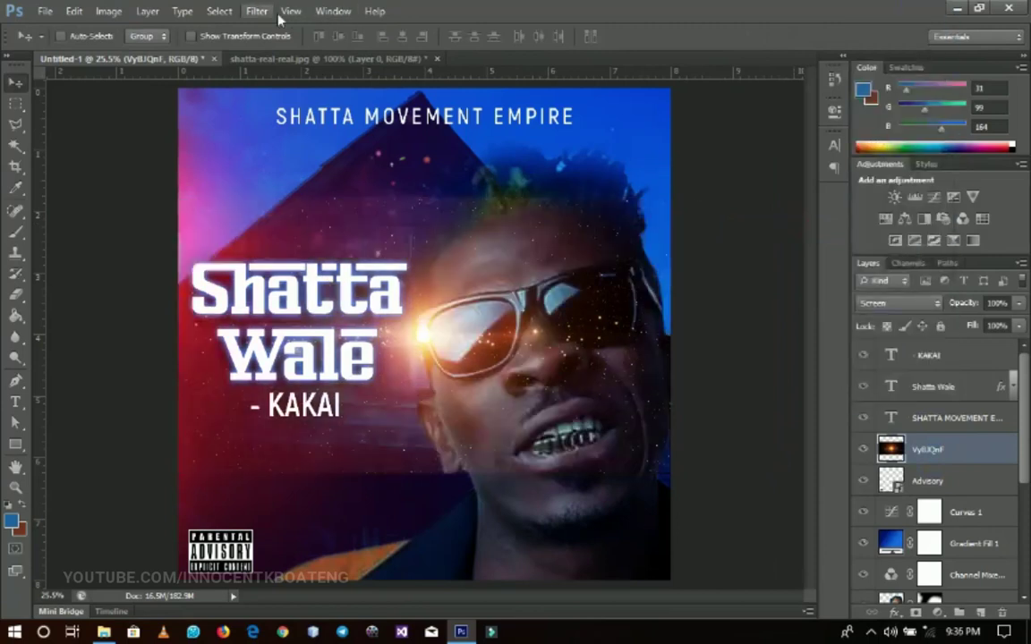
# Apply a Gaussian Blur with a radius of 42.8 pixels to the VyBJQnF flare layer.
pyautogui.click(263, 12)
pyautogui.moveTo(362, 174)
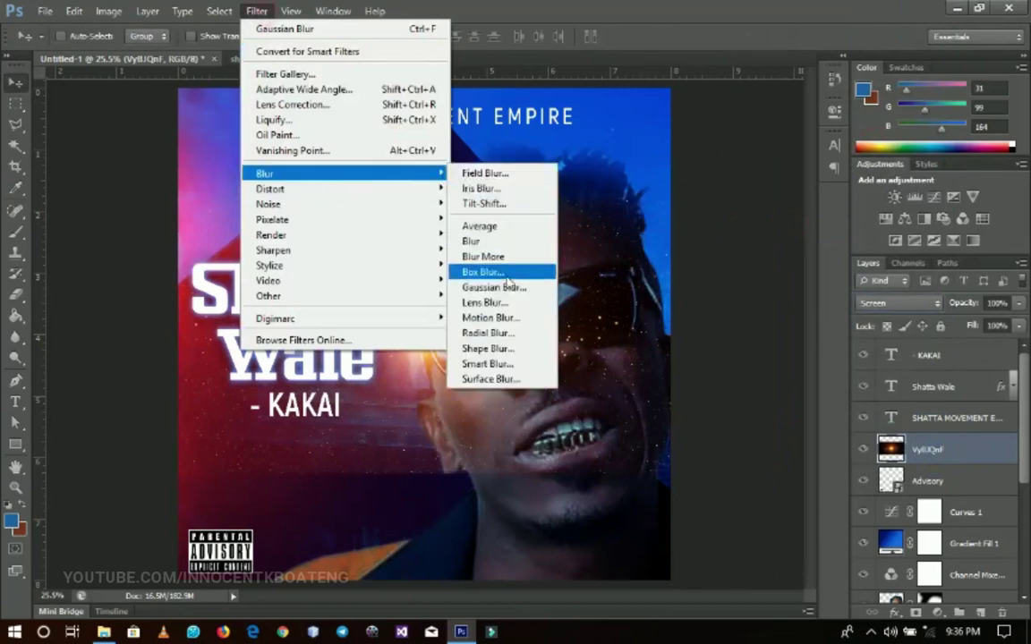
pyautogui.click(495, 288)
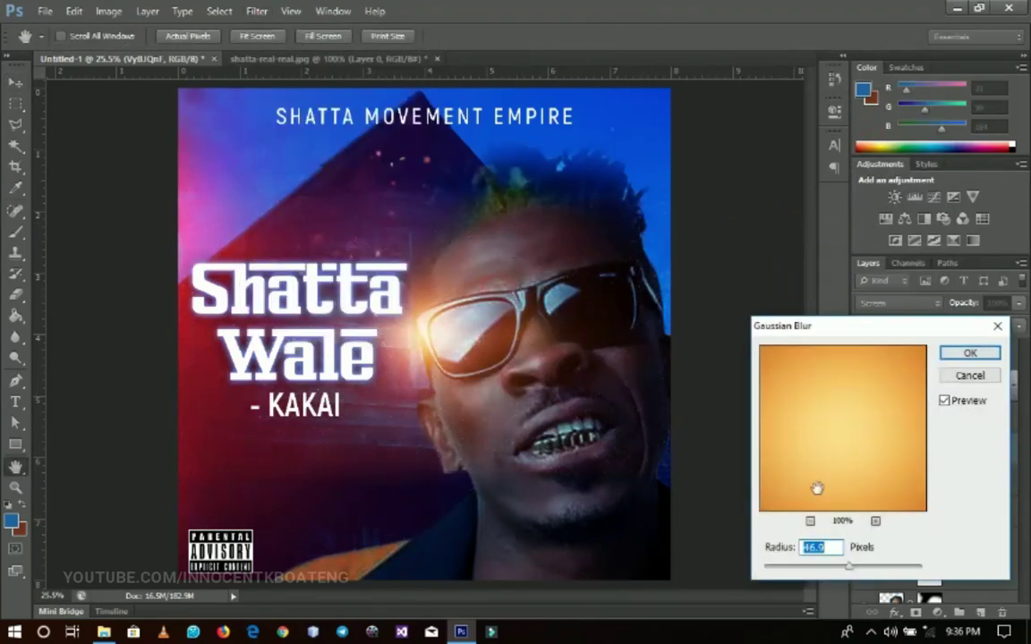
pyautogui.moveTo(846, 569)
pyautogui.mouseDown()
pyautogui.moveTo(870, 566)
pyautogui.moveTo(847, 569)
pyautogui.mouseUp()
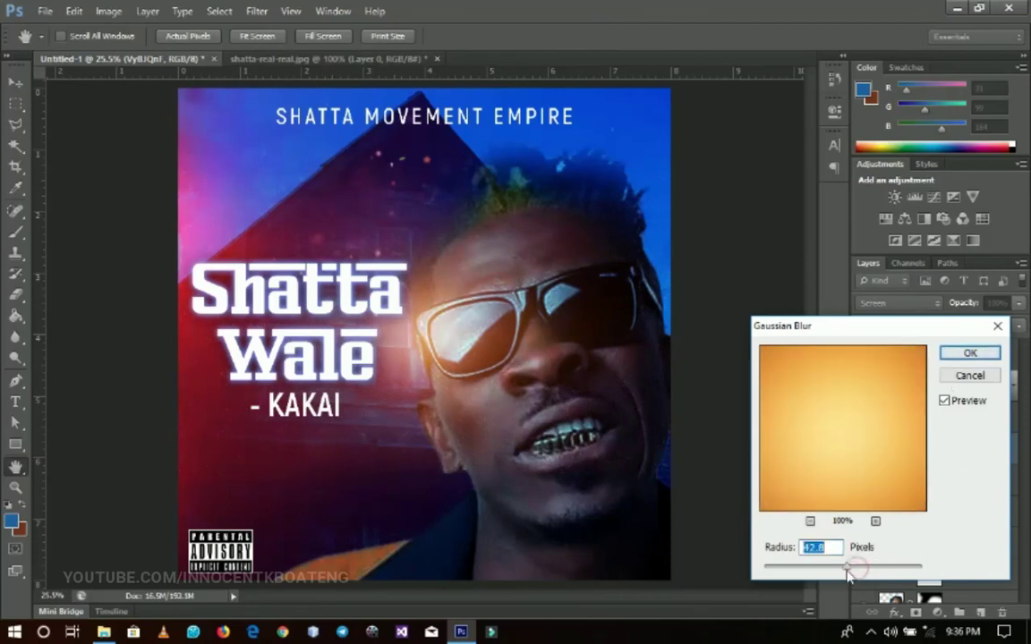
pyautogui.click(949, 353)
# Scale the VyBJQnF flare layer up to about 138% around its centre so it extends past the cover's sides.
pyautogui.press('z')
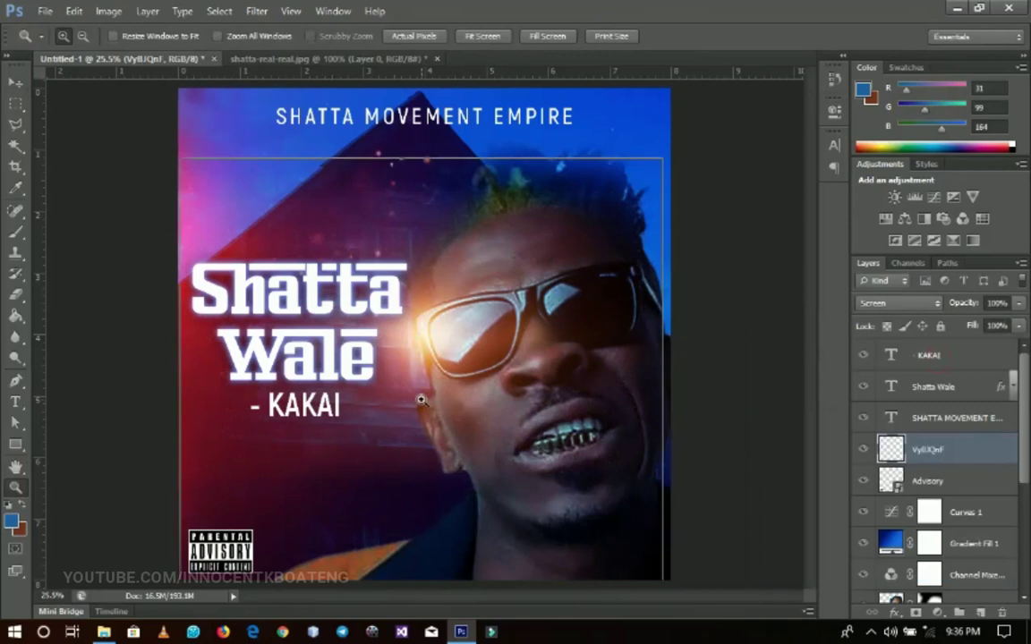
pyautogui.keyDown('alt'); pyautogui.click(421, 400); pyautogui.keyUp('alt')
pyautogui.hotkey('ctrl', 't')
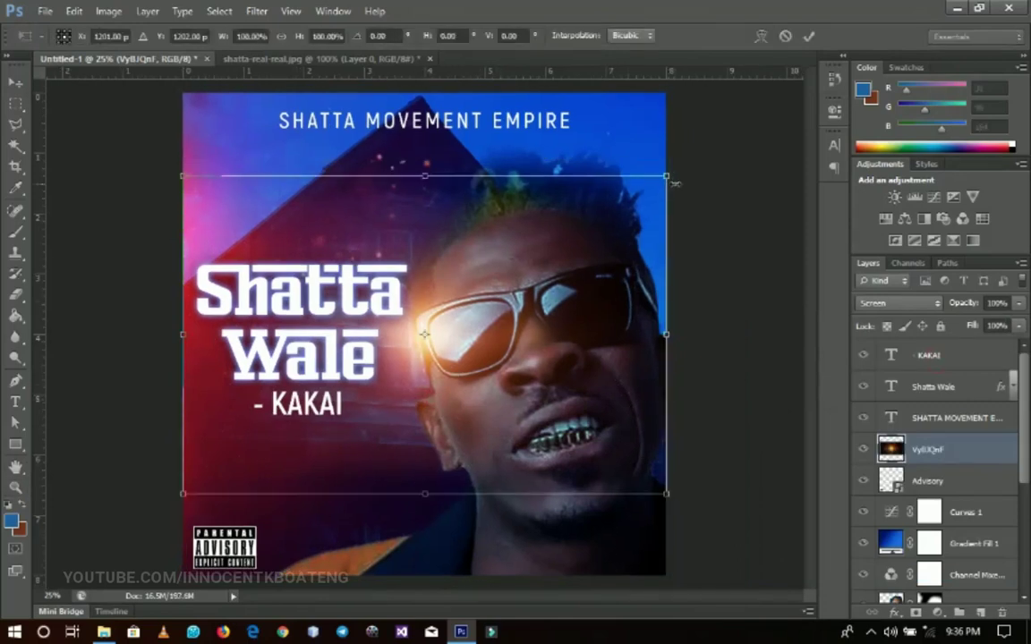
pyautogui.moveTo(671, 176); pyautogui.dragTo(759, 115)
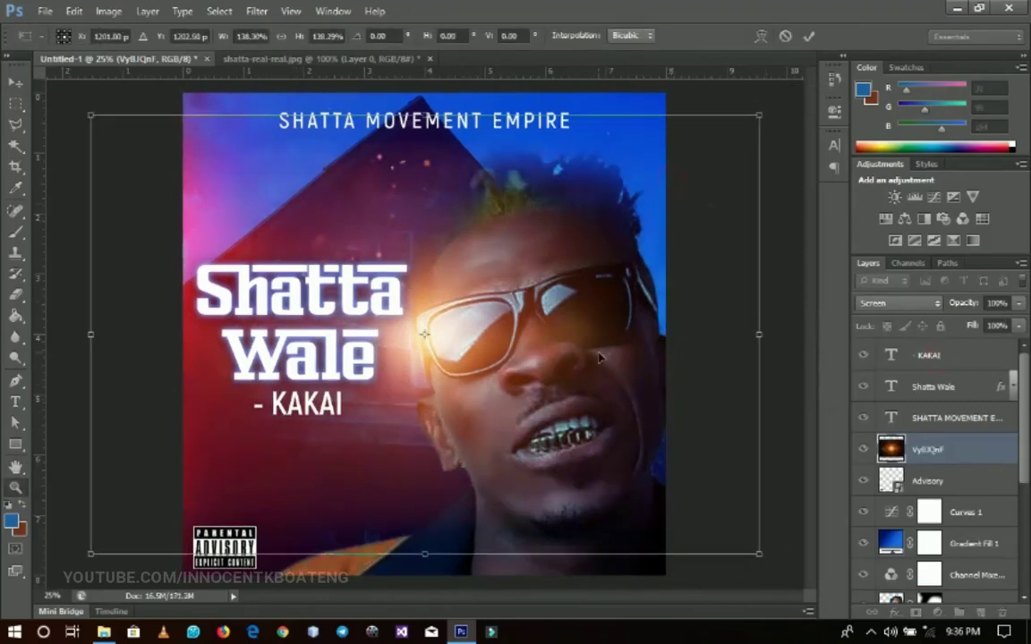
pyautogui.press('Return')
# Move the flare down and left so its glow sits beside the "- KAKAI" text.
pyautogui.press('v')
pyautogui.moveTo(596, 389); pyautogui.dragTo(557, 439)
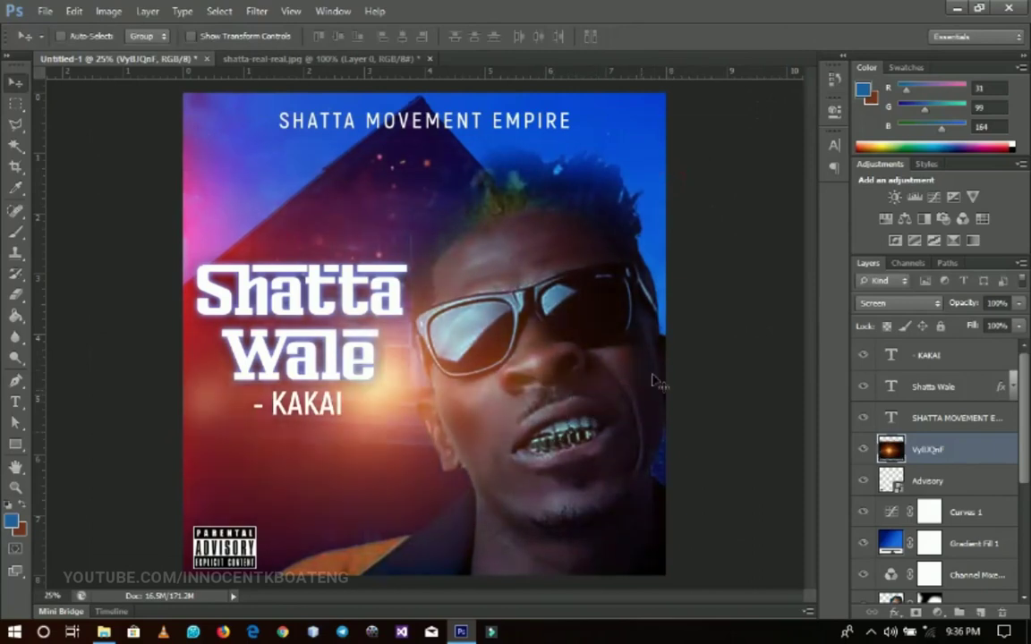
pyautogui.press('z')
pyautogui.keyDown('alt'); pyautogui.click(582, 380); pyautogui.keyUp('alt')
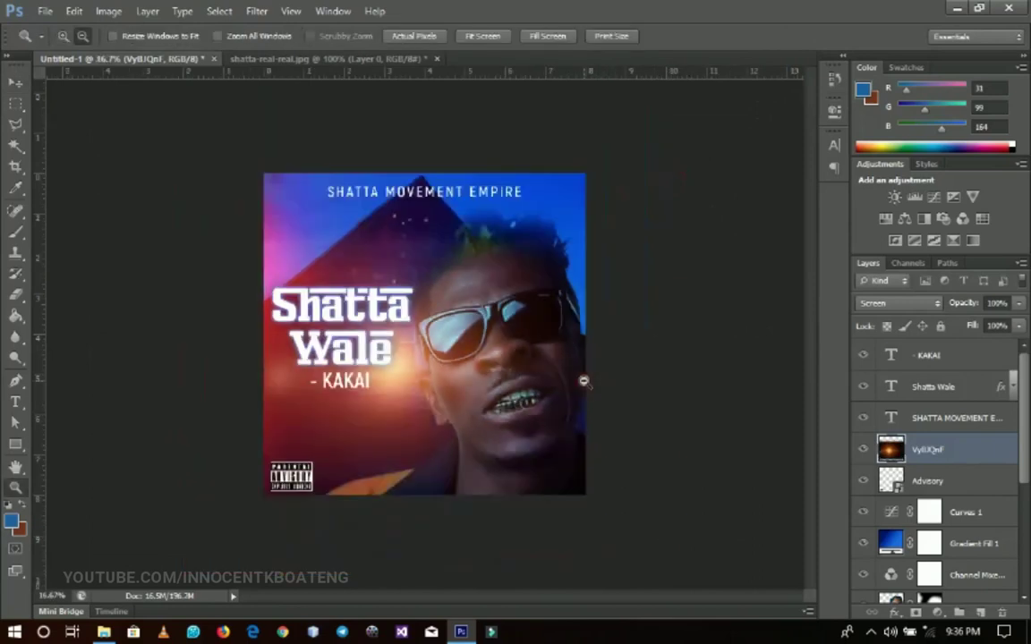
pyautogui.press('v')
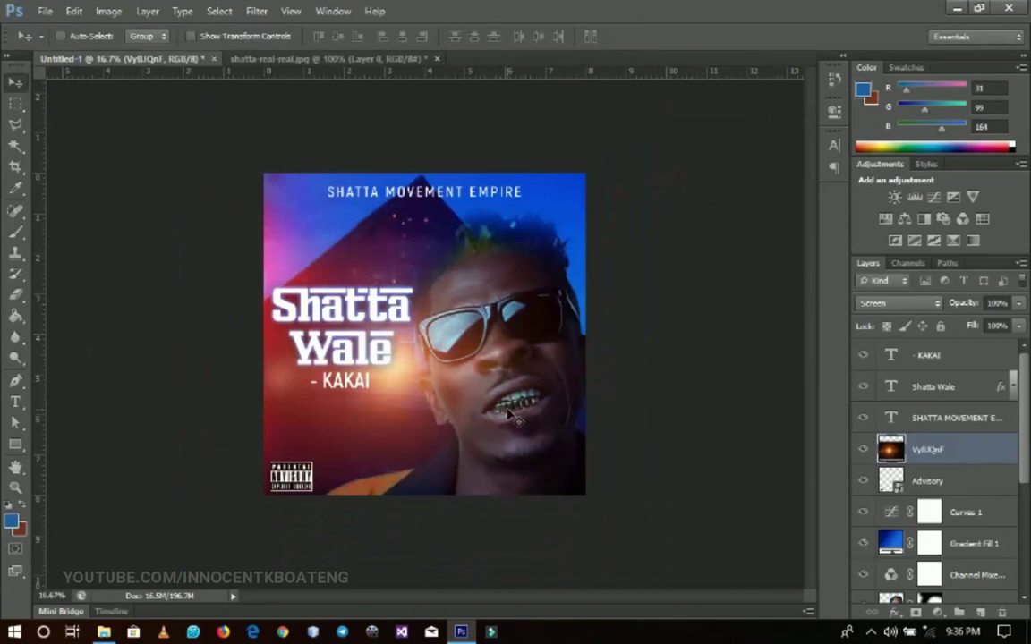